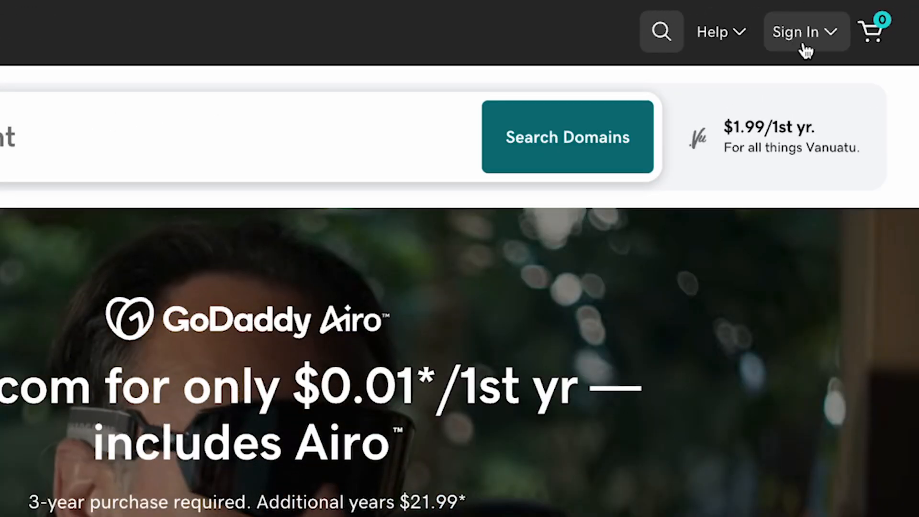
Step: Open the account creation page for new customers
{"action": "left_click", "coordinate": [851, 27]}
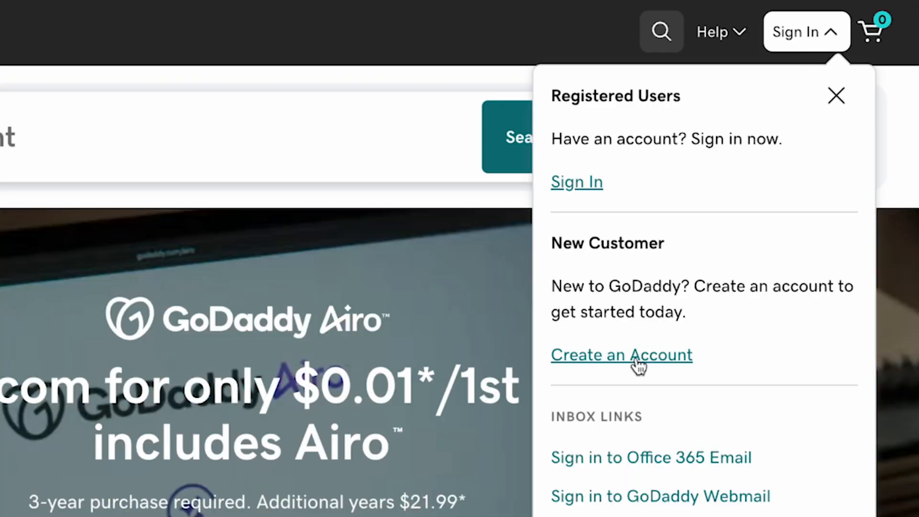
{"action": "left_click", "coordinate": [635, 360]}
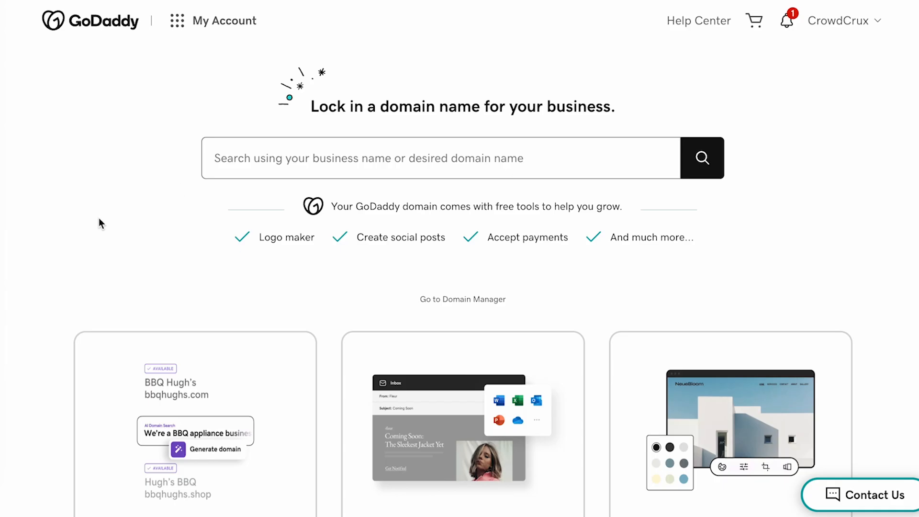
Step: Look over the offered products and start the GoDaddy Website Builder for free
{"action": "scroll", "coordinate": [65, 230], "scroll_direction": "down", "scroll_amount": 3}
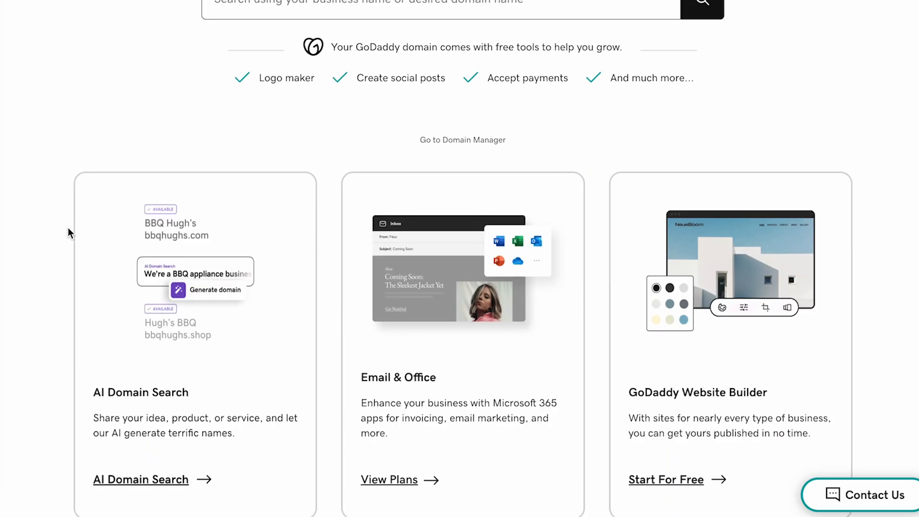
{"action": "scroll", "coordinate": [48, 250], "scroll_direction": "down", "scroll_amount": 2}
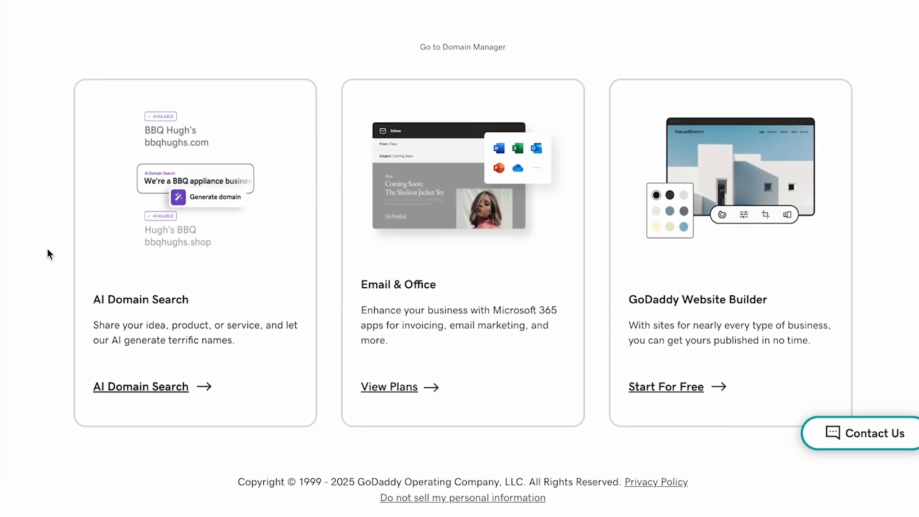
{"action": "scroll", "coordinate": [48, 250], "scroll_direction": "up", "scroll_amount": 5}
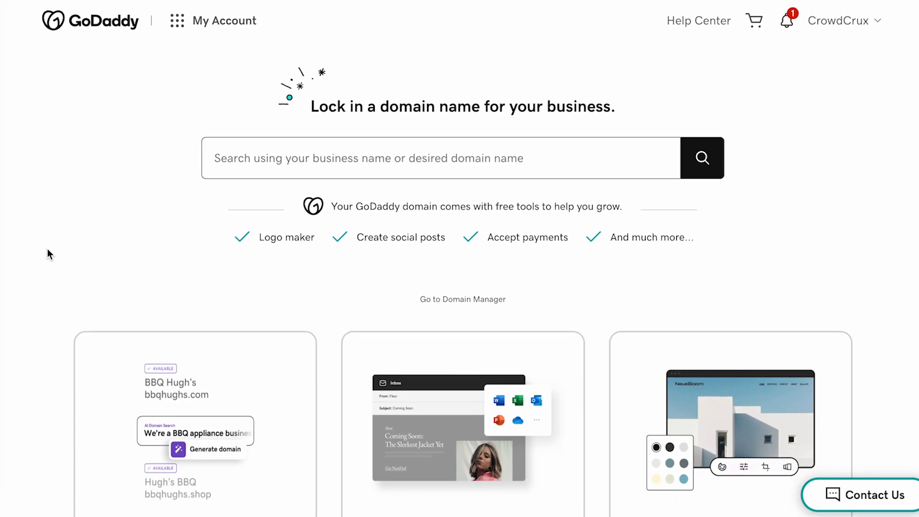
{"action": "scroll", "coordinate": [48, 250], "scroll_direction": "down", "scroll_amount": 5}
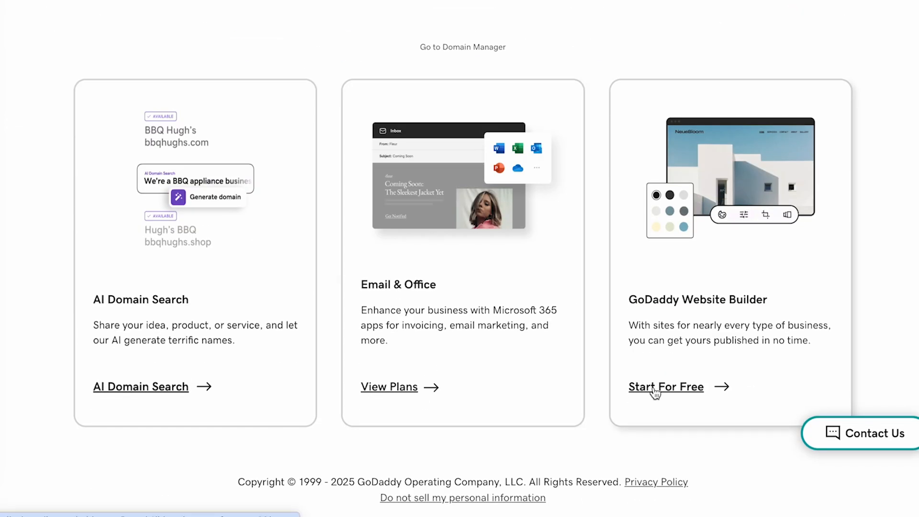
{"action": "scroll", "coordinate": [654, 391], "scroll_direction": "up", "scroll_amount": 1}
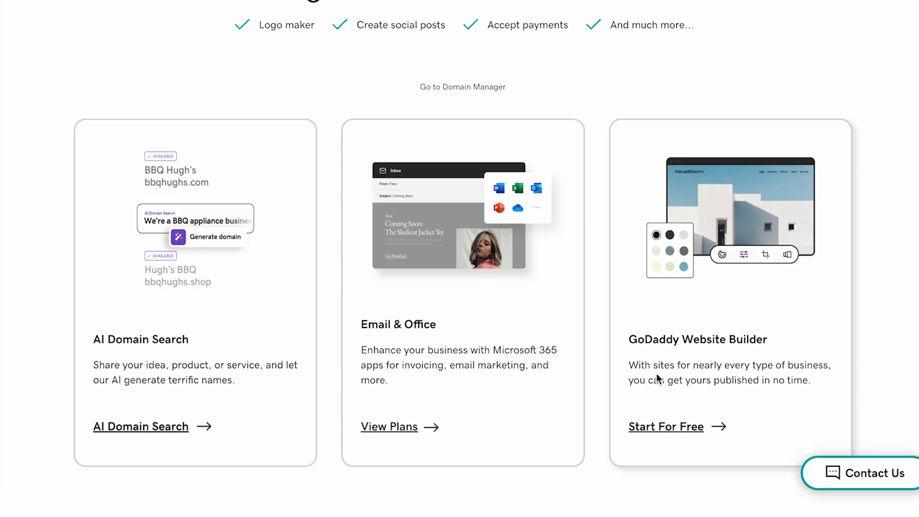
{"action": "left_click", "coordinate": [664, 427]}
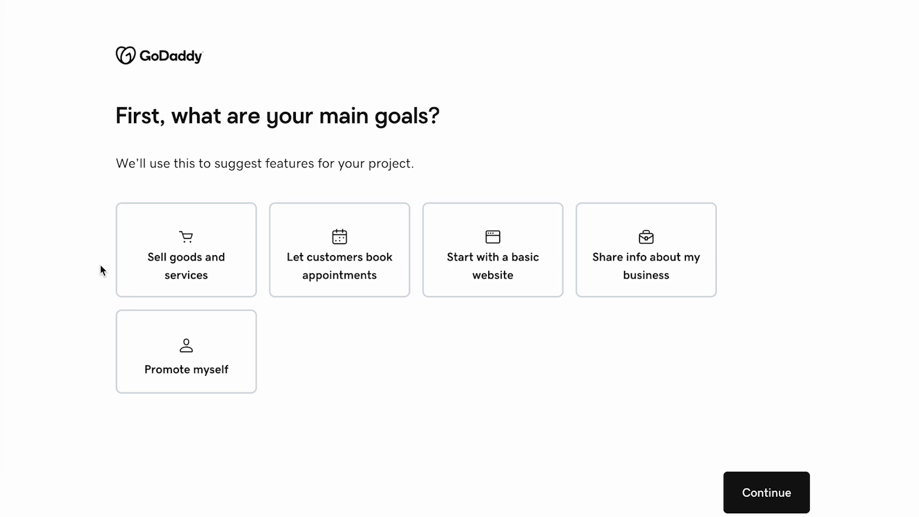
Step: Set the main goals to "Start with a basic website" and "Let customers book appointments", leaving the other goals unselected, and continue
{"action": "left_click", "coordinate": [450, 275]}
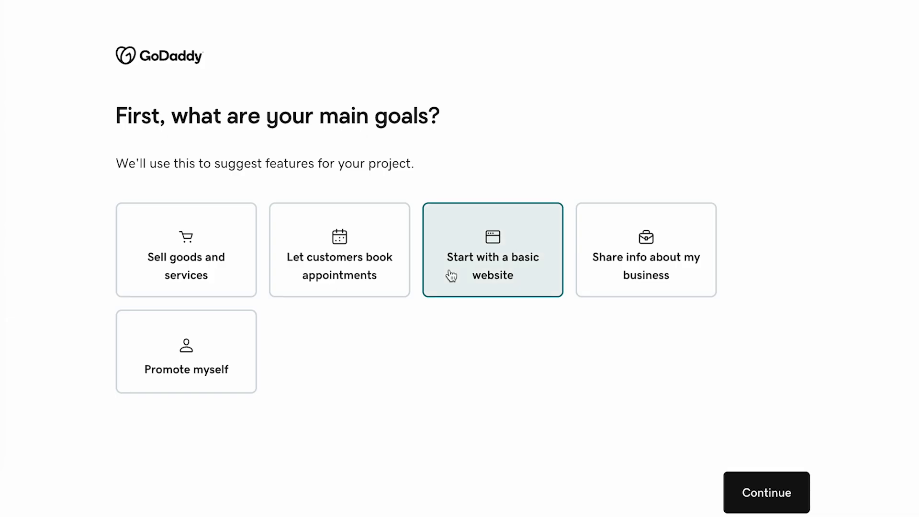
{"action": "left_click", "coordinate": [761, 493]}
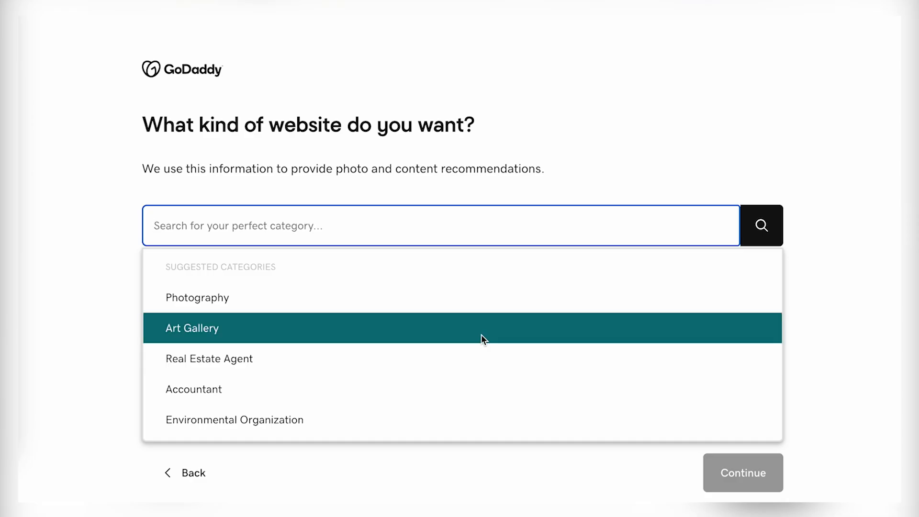
{"action": "left_click", "coordinate": [200, 473]}
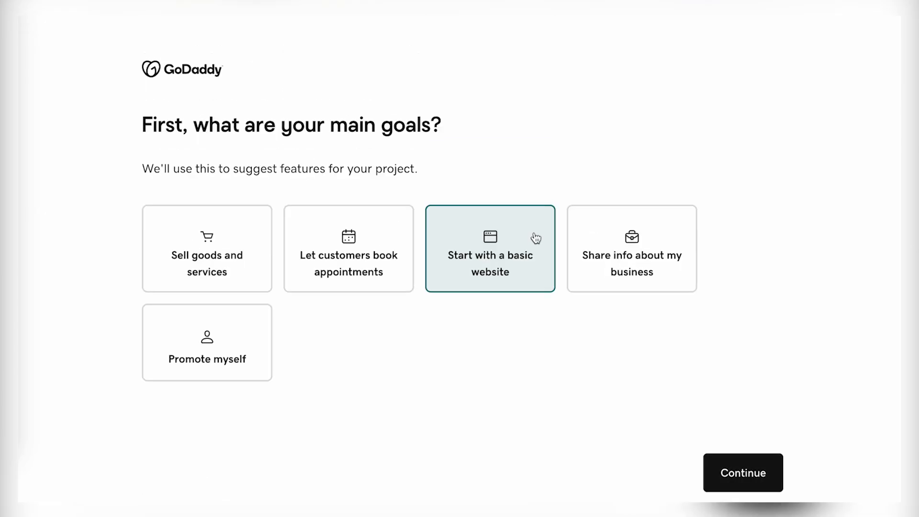
{"action": "left_click", "coordinate": [388, 256]}
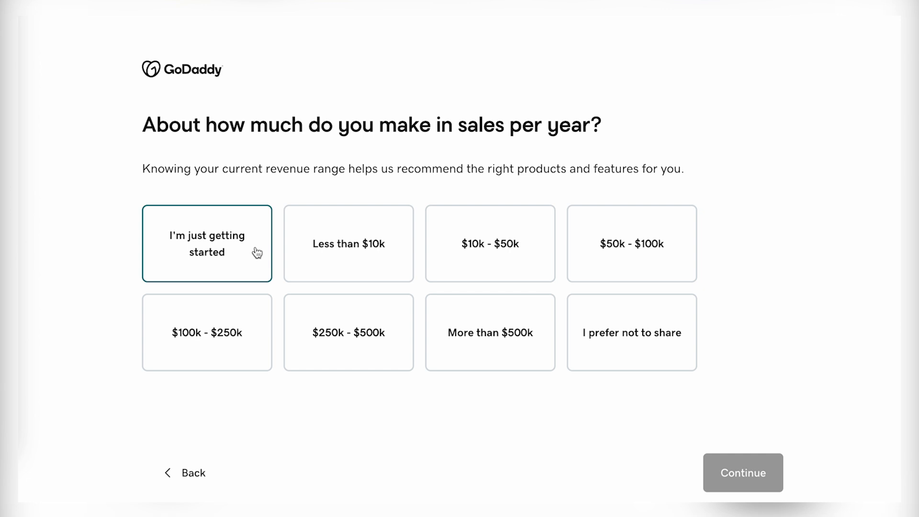
{"action": "left_click", "coordinate": [189, 473]}
{"action": "left_click", "coordinate": [621, 231]}
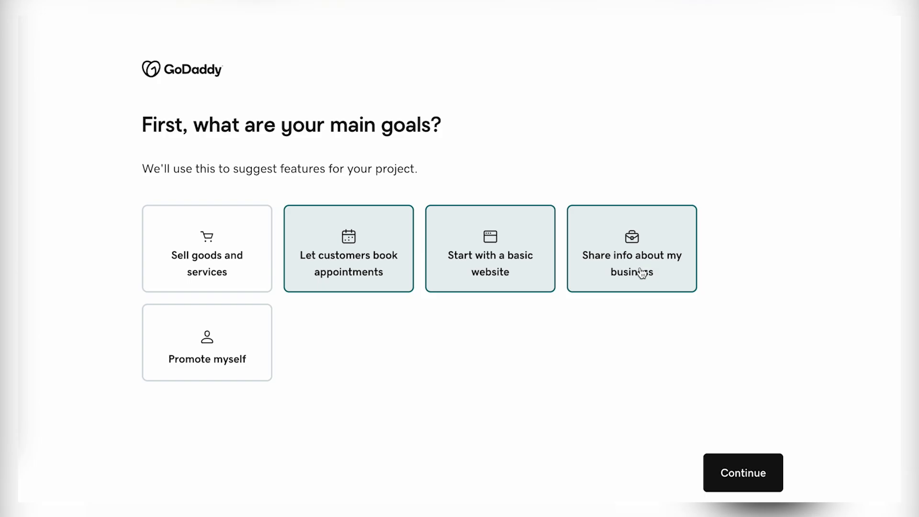
{"action": "left_click", "coordinate": [610, 261]}
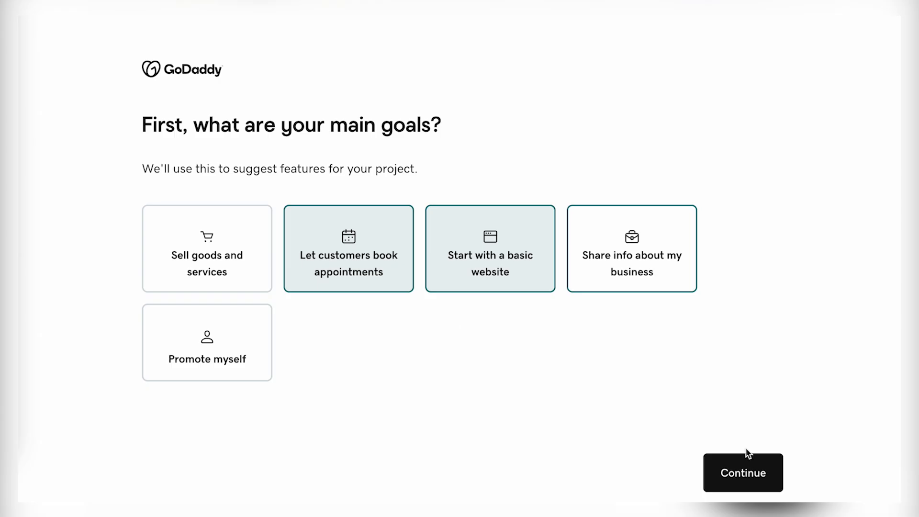
{"action": "left_click", "coordinate": [746, 467]}
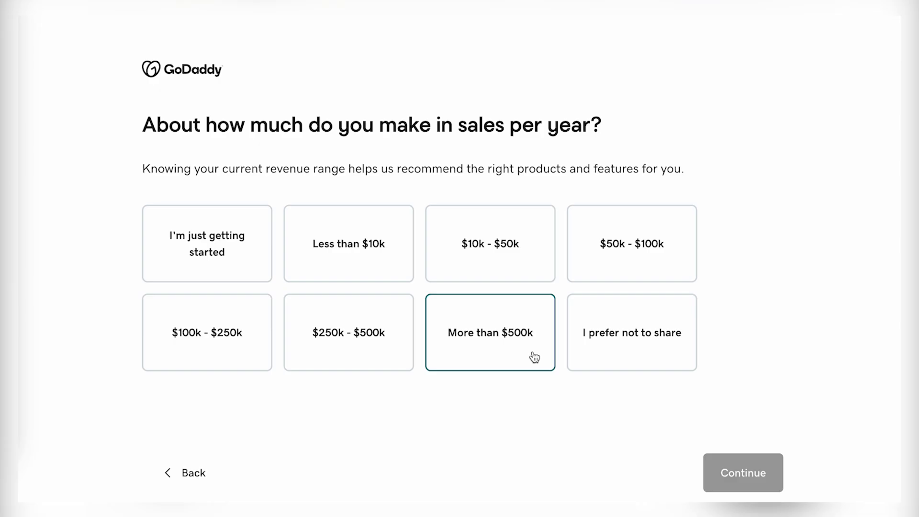
Step: Give yearly sales as $100k - $250k and set the kind of website to Consulting
{"action": "left_click", "coordinate": [252, 314]}
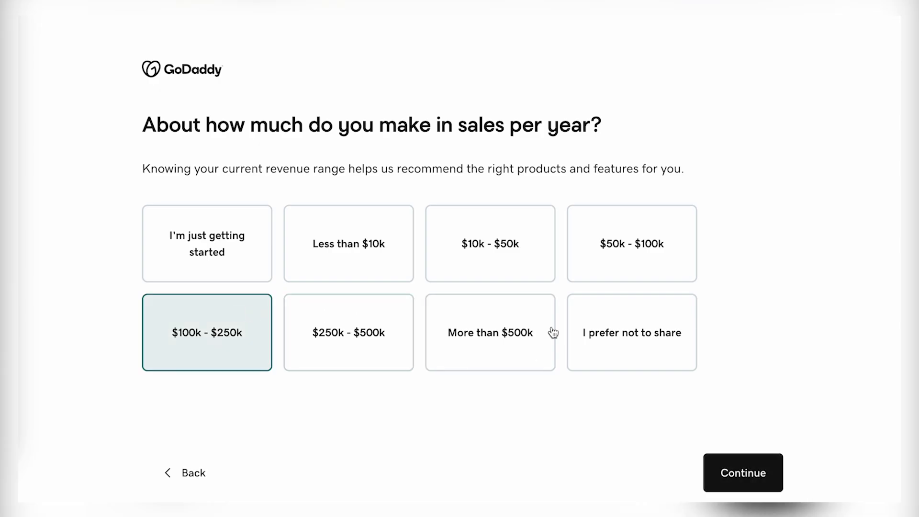
{"action": "left_click", "coordinate": [739, 466]}
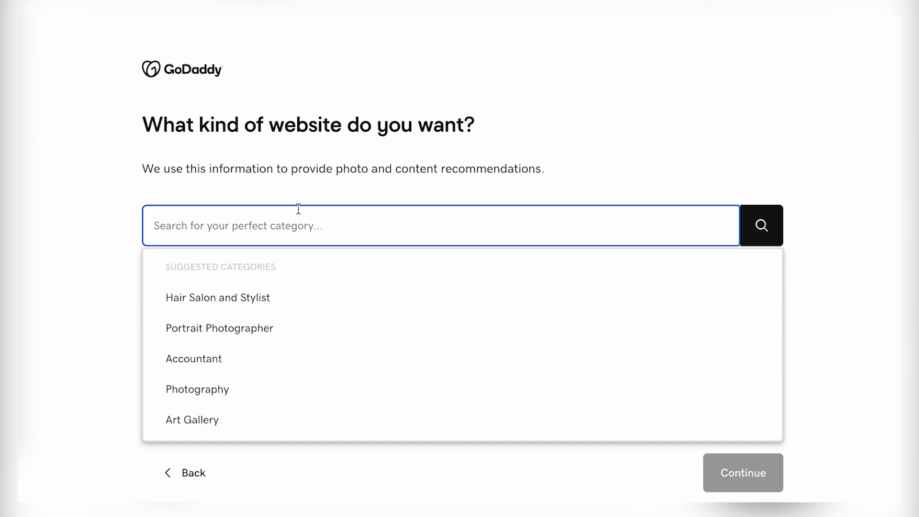
{"action": "type", "text": "Con"}
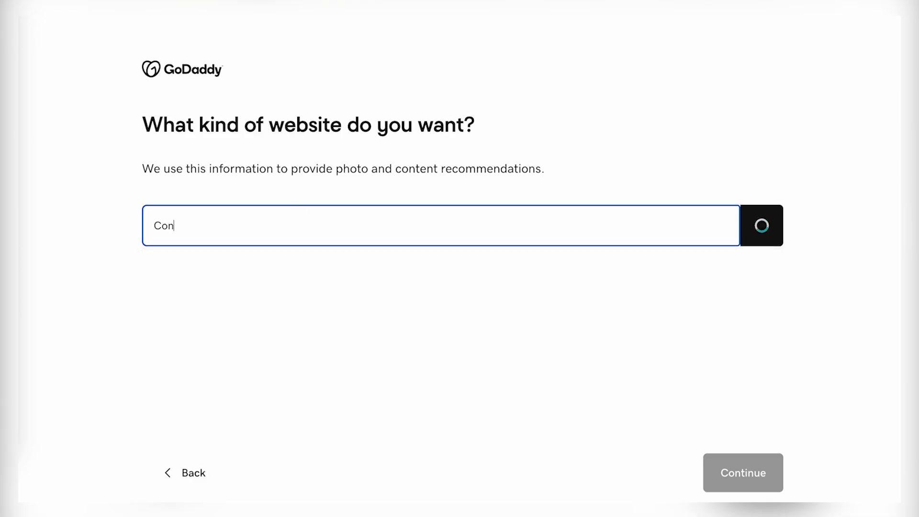
{"action": "type", "text": "sulting"}
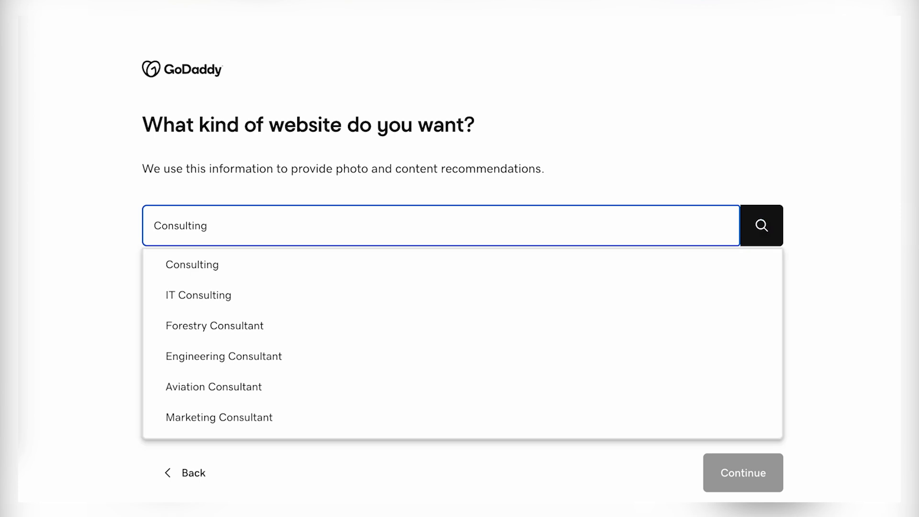
{"action": "left_click", "coordinate": [186, 266]}
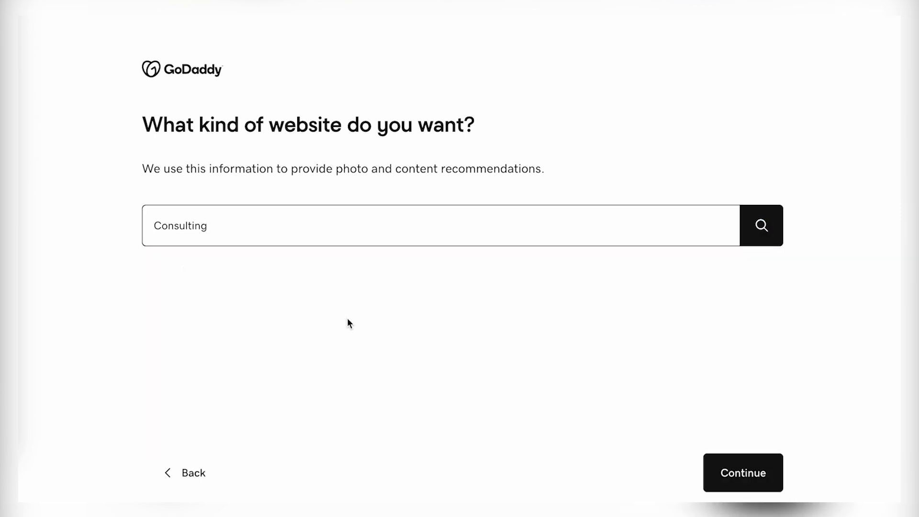
{"action": "left_click", "coordinate": [736, 474]}
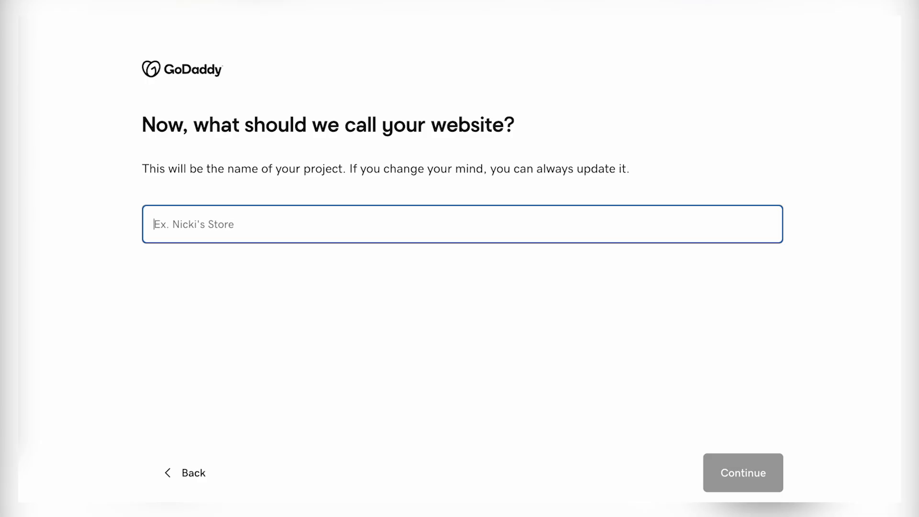
Step: Name the website "Fitness & Wellness Consulting" and accept the prefilled visitor contact details
{"action": "type", "text": "Fitness &"}
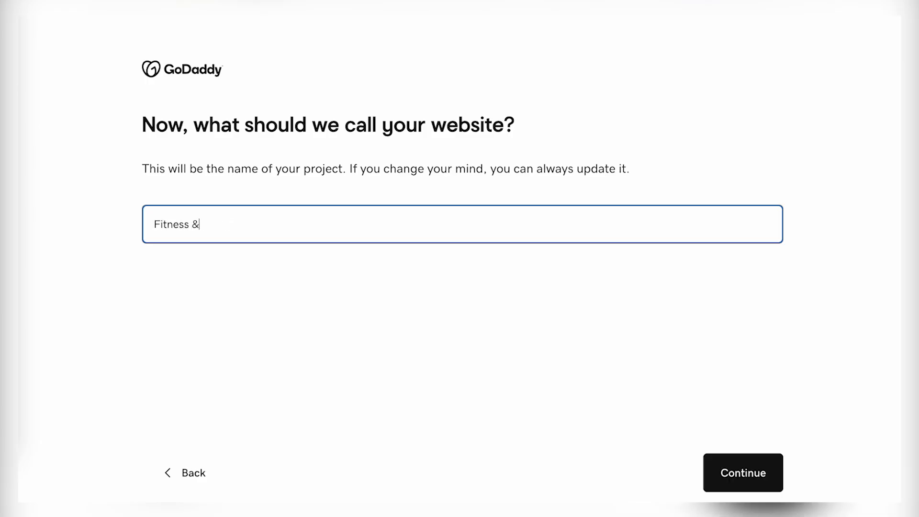
{"action": "type", "text": " Wel"}
{"action": "type", "text": "ness Consulting"}
{"action": "key", "text": "Return"}
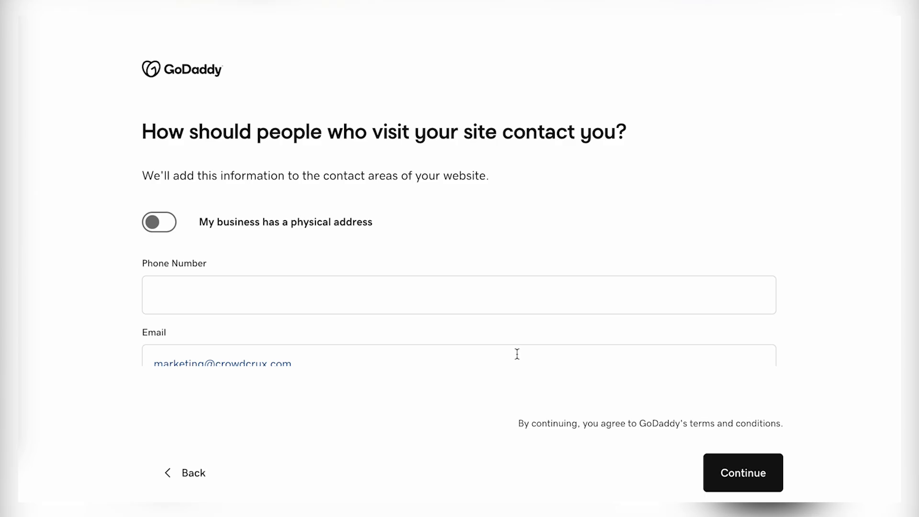
{"action": "scroll", "coordinate": [545, 354], "scroll_direction": "down", "scroll_amount": 2}
{"action": "left_click", "coordinate": [732, 473]}
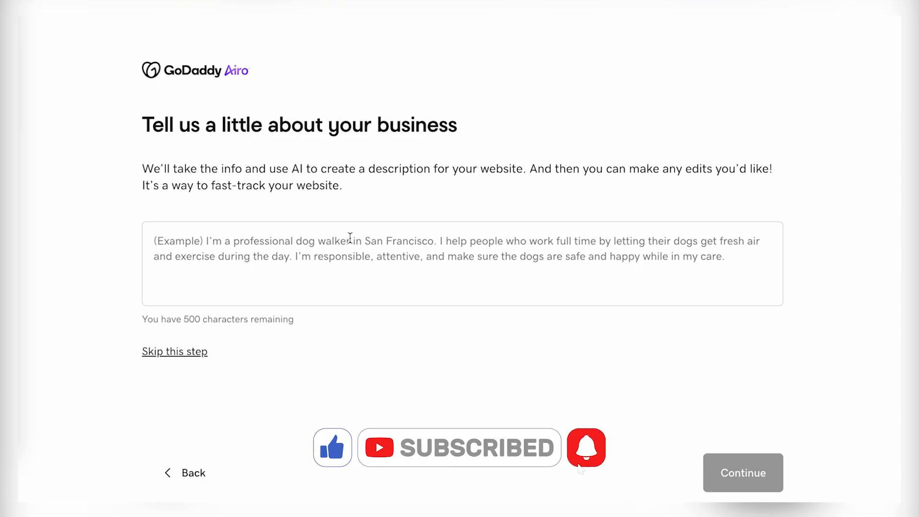
Step: Submit a business description about helping people in Miami with fitness and wellness: eating healthier, getting fit, hitting exercise goals and living better on their own terms
{"action": "left_click", "coordinate": [319, 242]}
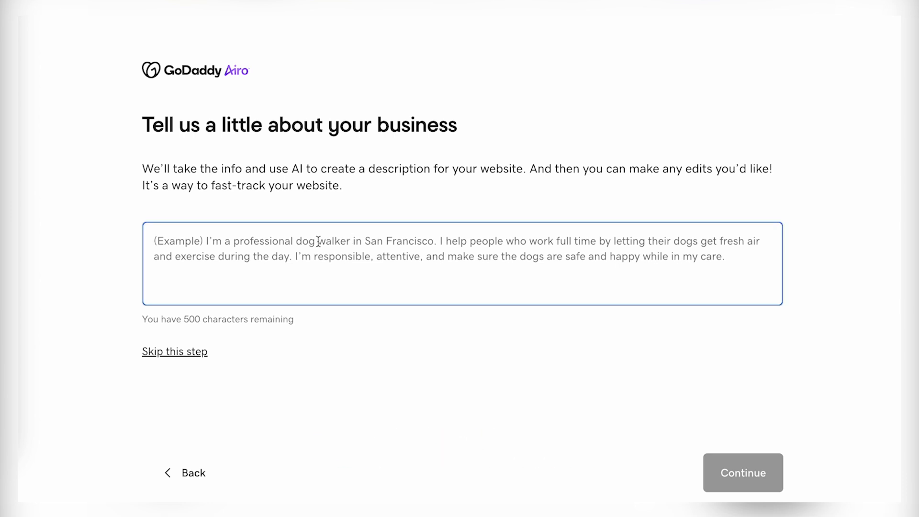
{"action": "type", "text": "We"}
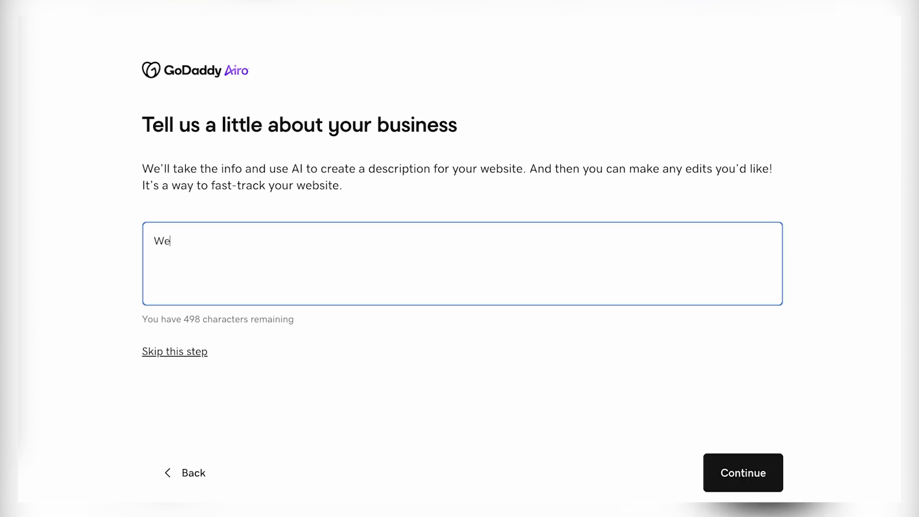
{"action": "type", "text": " help people with "}
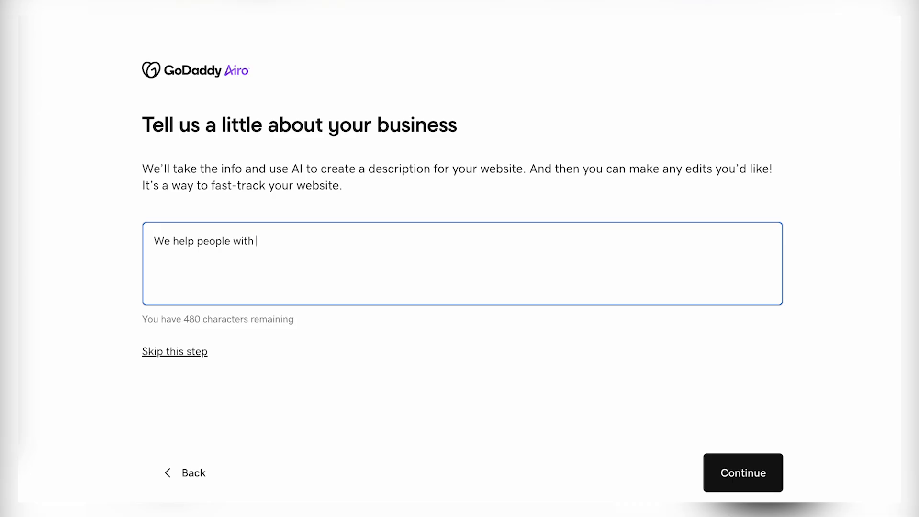
{"action": "type", "text": "fitness and wellness in Miami"}
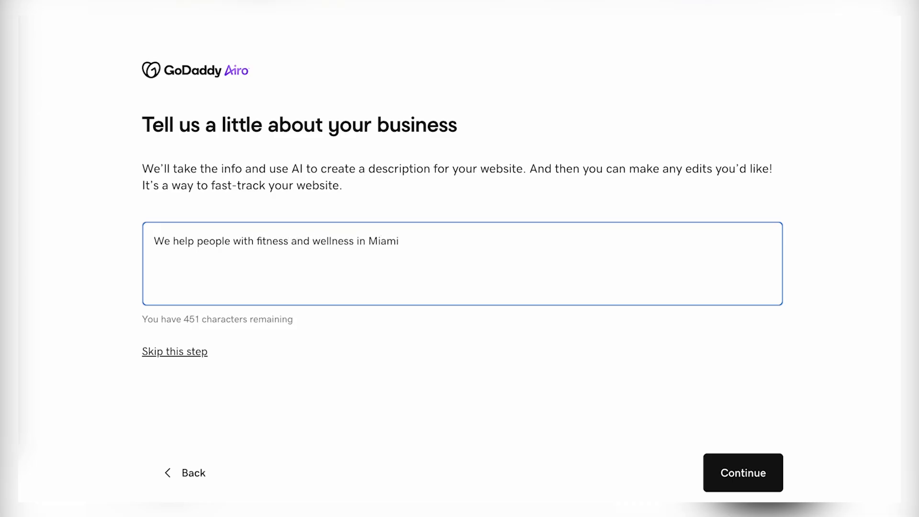
{"action": "type", "text": " learn how "}
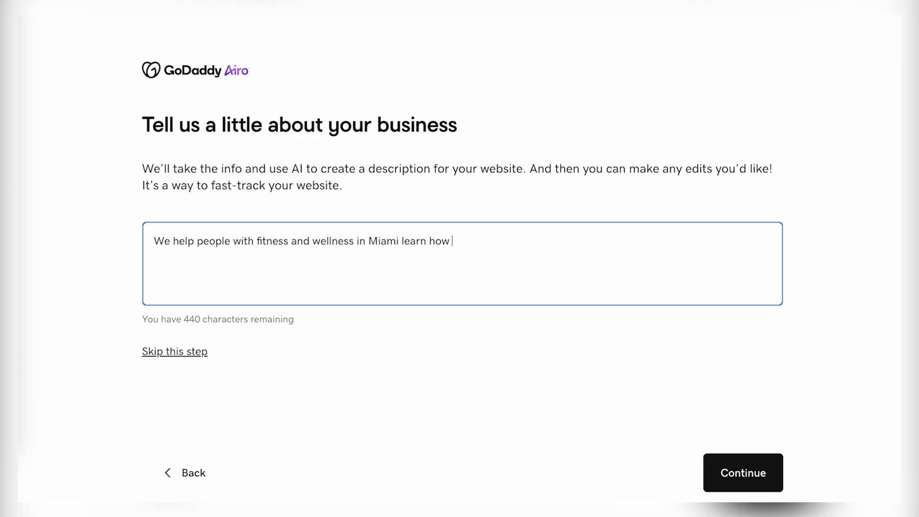
{"action": "type", "text": "to eat more healthy, get fit, hit th"}
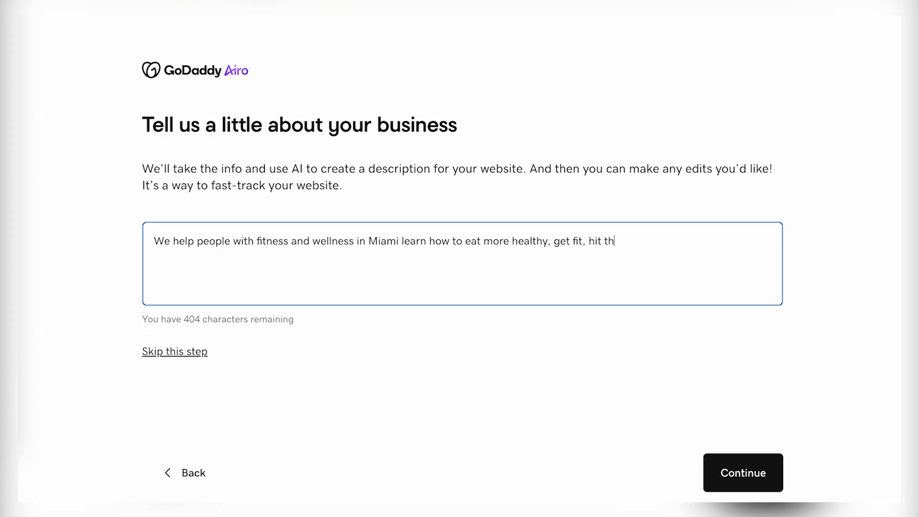
{"action": "type", "text": "eir exercise goals, and "}
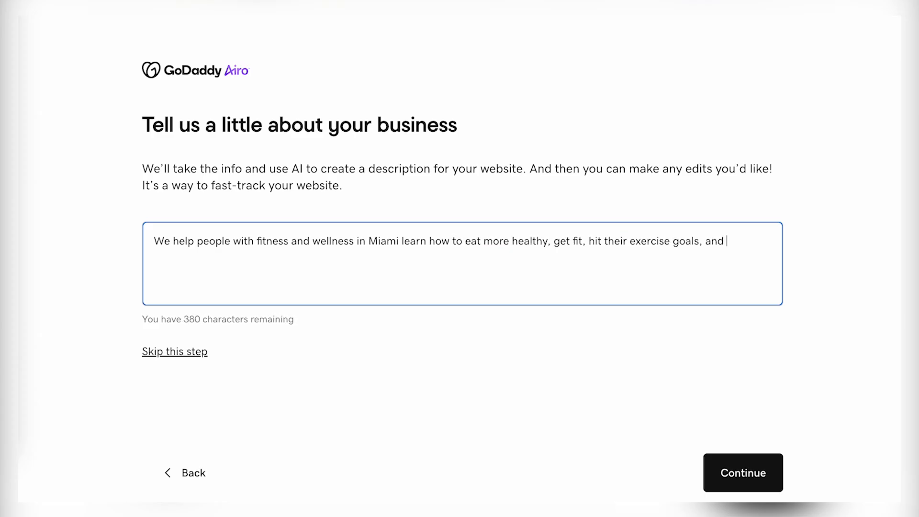
{"action": "type", "text": "even live a better"}
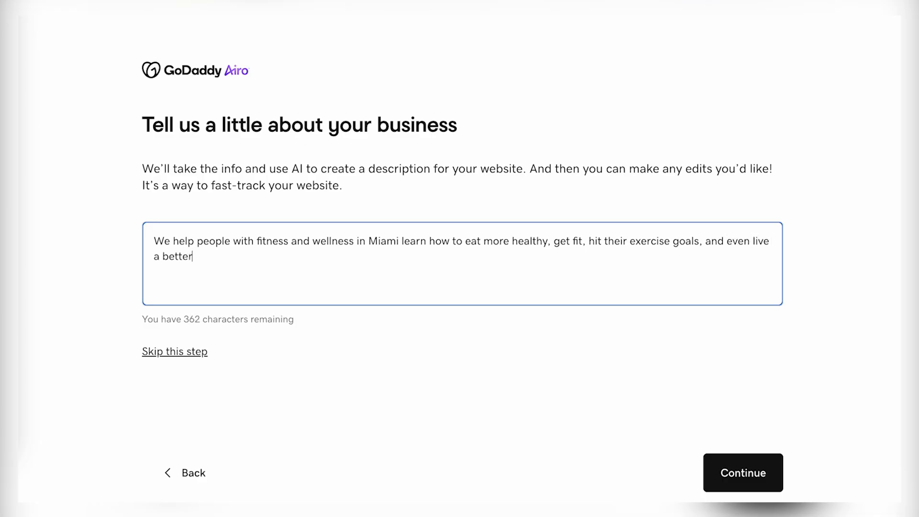
{"action": "type", "text": " life on their own terms."}
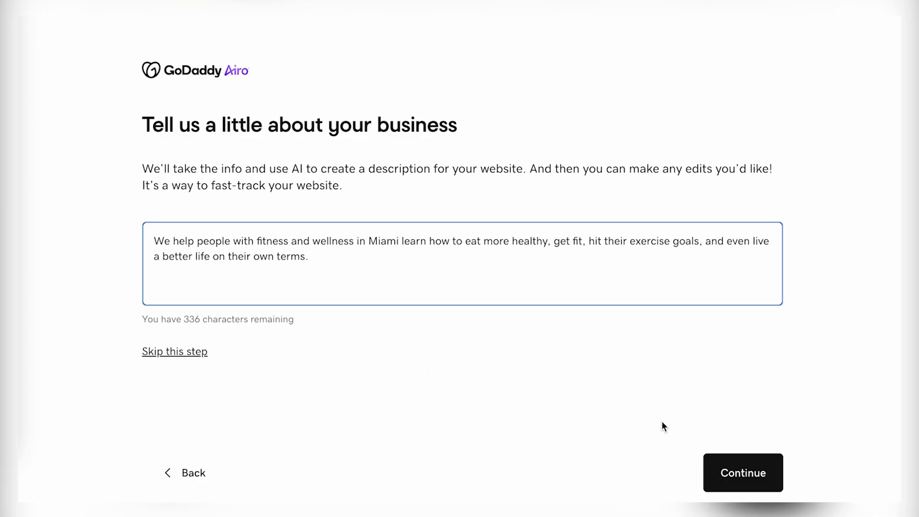
{"action": "left_click", "coordinate": [724, 466]}
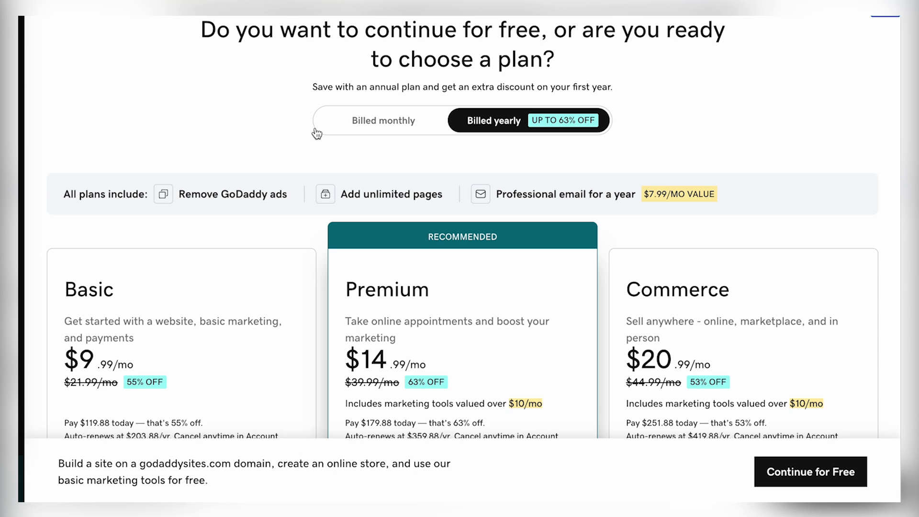
Step: Continue with the free plan and keep the suggested sections About, Online Appointments, Reviews, Contact Us and Subscribe for the site
{"action": "scroll", "coordinate": [228, 128], "scroll_direction": "down", "scroll_amount": 5}
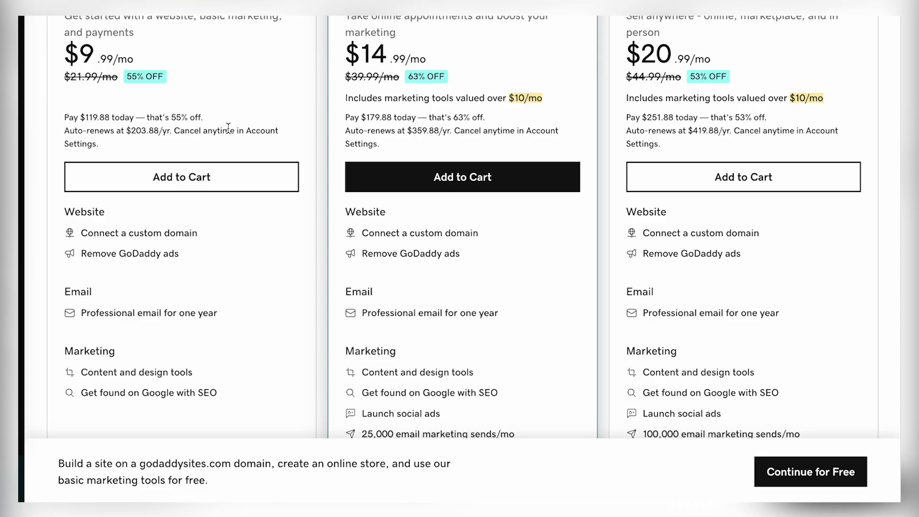
{"action": "left_click", "coordinate": [820, 473]}
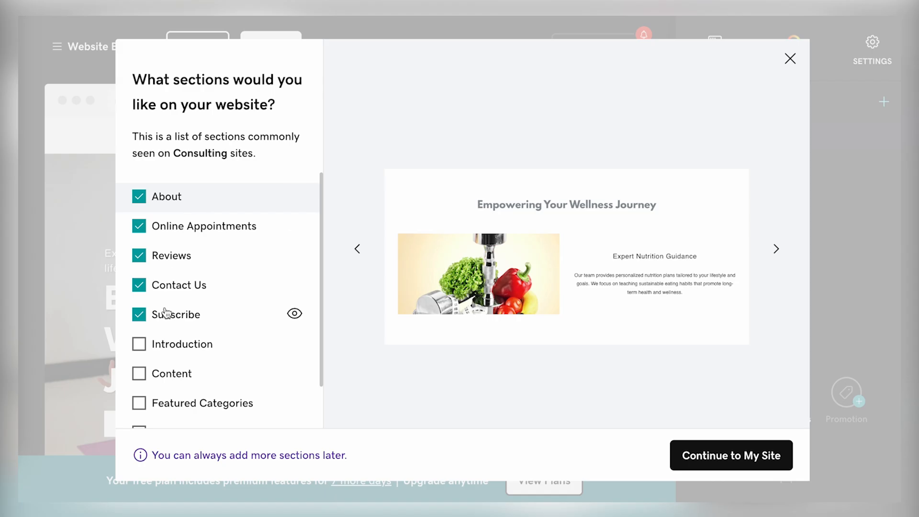
{"action": "scroll", "coordinate": [165, 313], "scroll_direction": "down", "scroll_amount": 1}
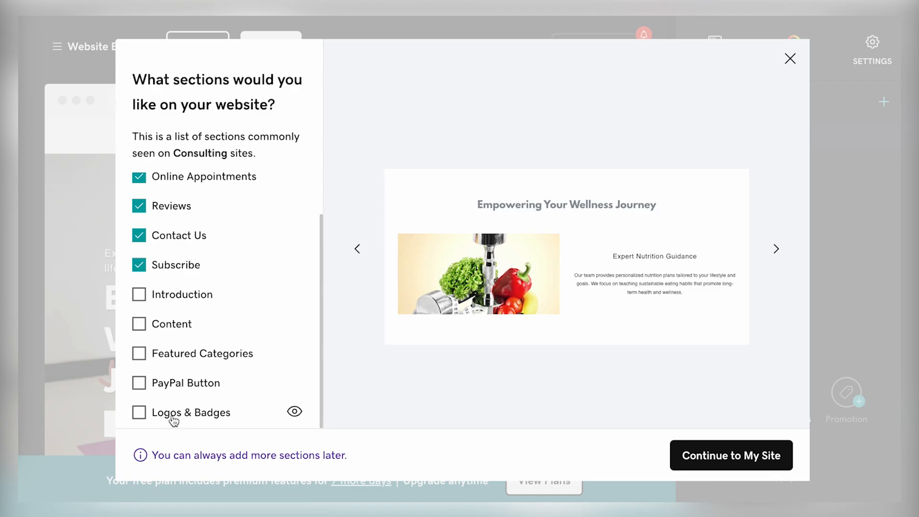
{"action": "left_click", "coordinate": [710, 457]}
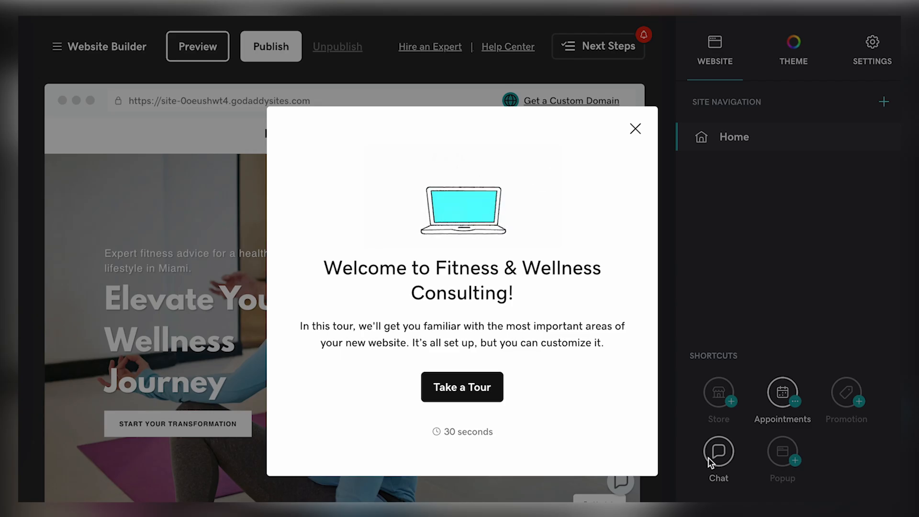
Step: Take the introductory tour through colors and design, sections, pages and publishing, and finish it
{"action": "left_click", "coordinate": [477, 399]}
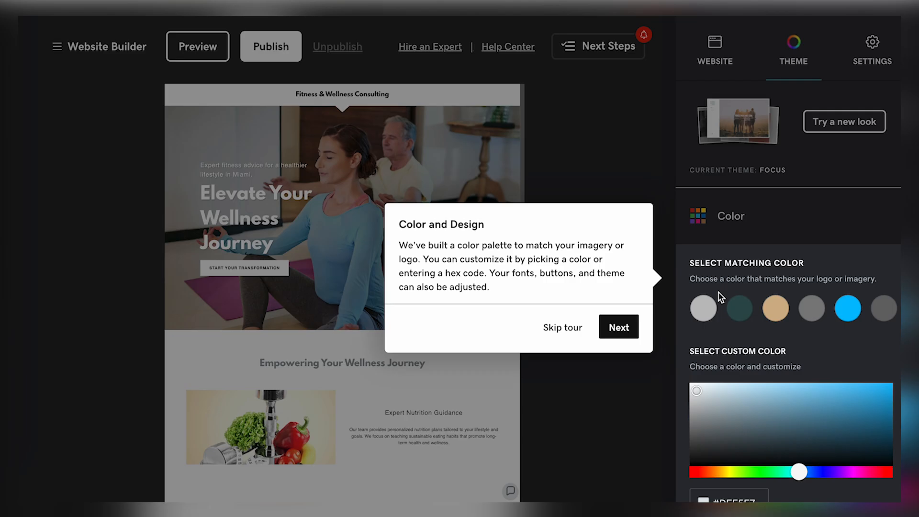
{"action": "left_click", "coordinate": [619, 327]}
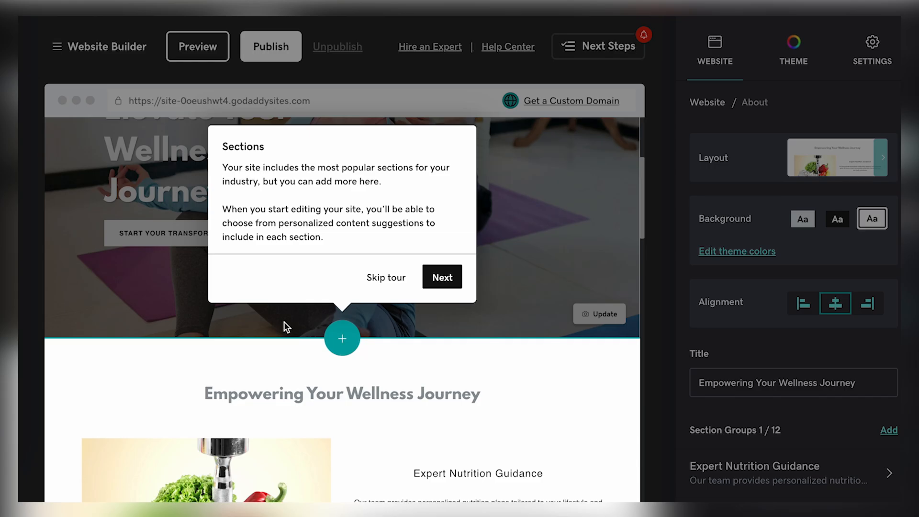
{"action": "left_click", "coordinate": [442, 278]}
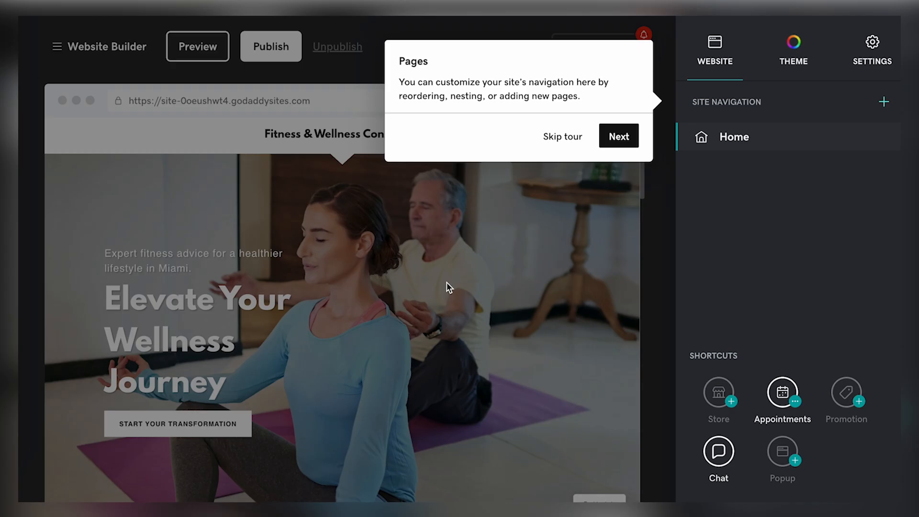
{"action": "left_click", "coordinate": [630, 137]}
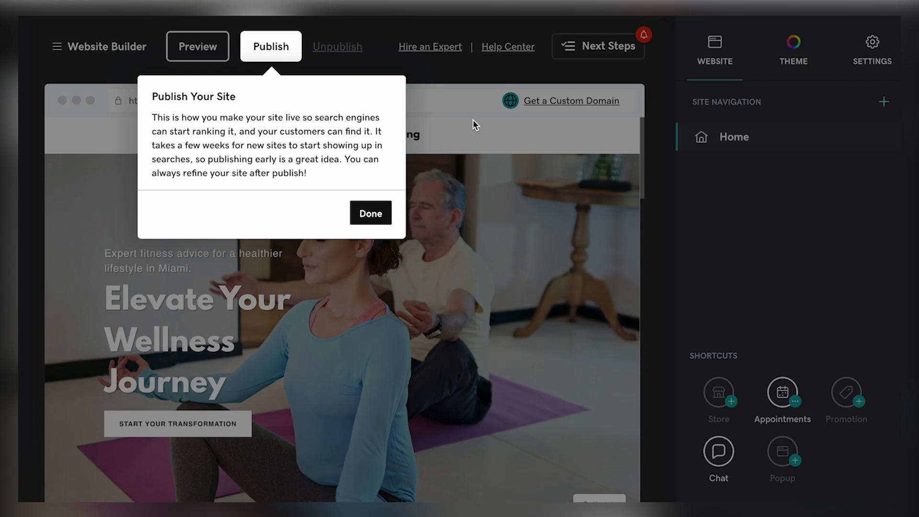
{"action": "left_click", "coordinate": [385, 213]}
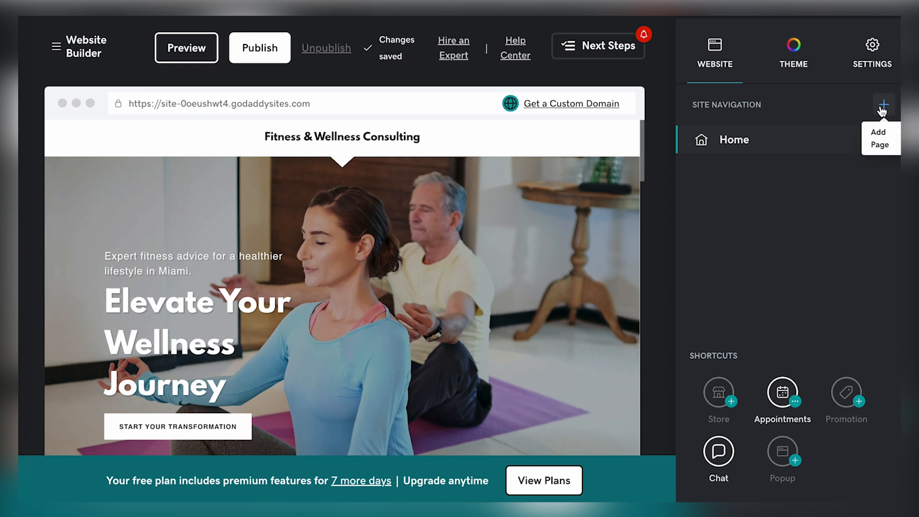
Step: Examine the dropdown-menu form and the page templates for adding items to the site navigation without creating anything
{"action": "left_click", "coordinate": [882, 108]}
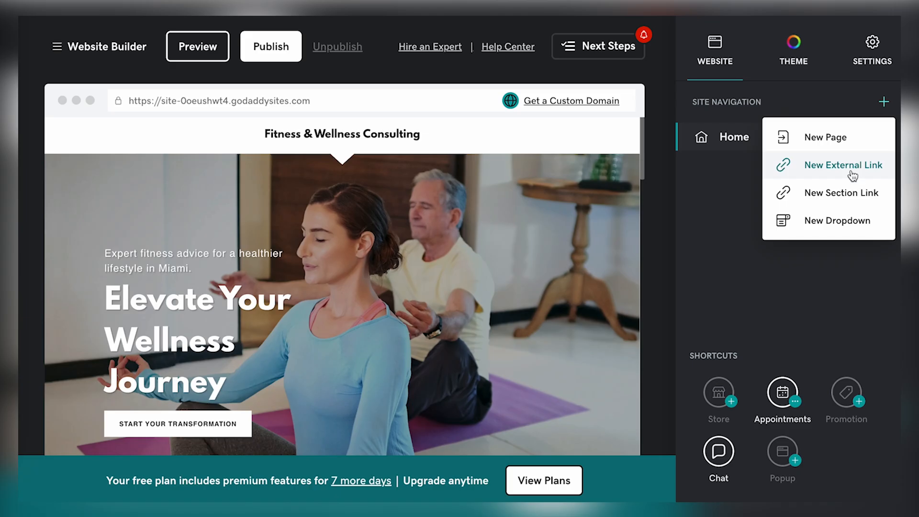
{"action": "left_click", "coordinate": [843, 232]}
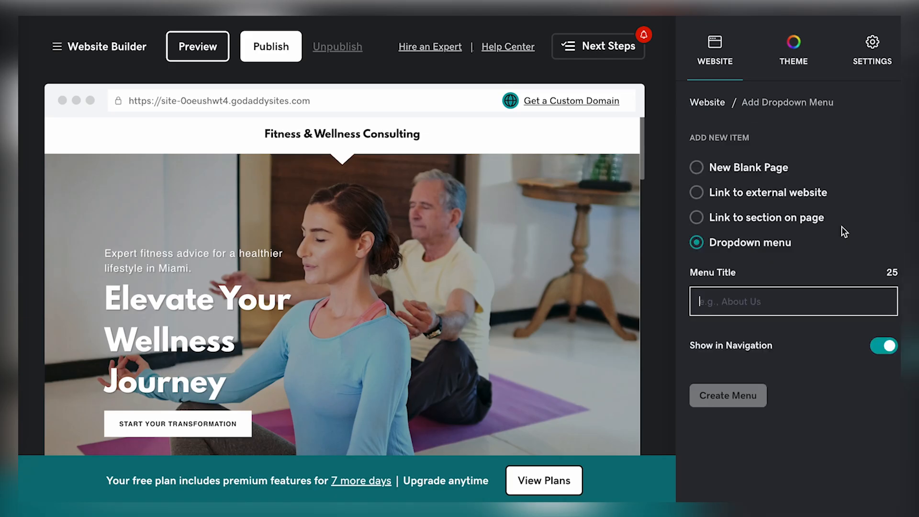
{"action": "left_click", "coordinate": [713, 104]}
{"action": "left_click", "coordinate": [883, 101]}
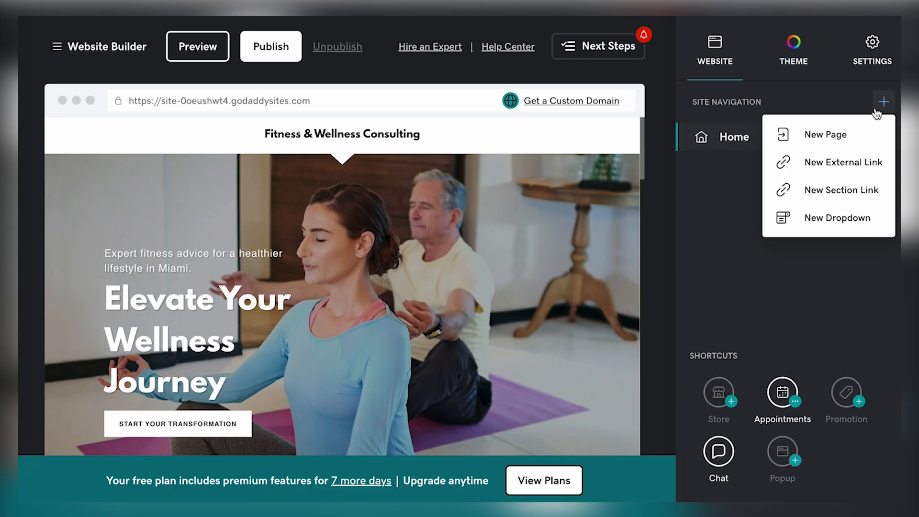
{"action": "left_click", "coordinate": [836, 142]}
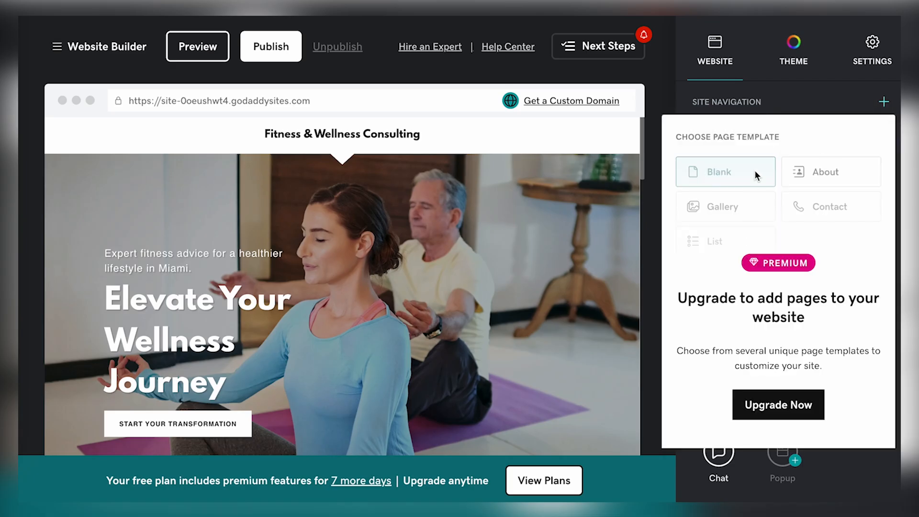
{"action": "left_click", "coordinate": [791, 117]}
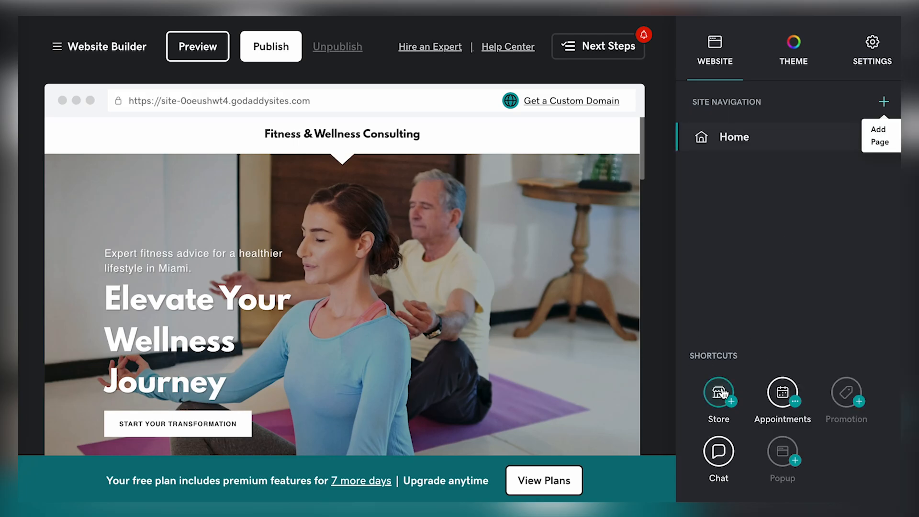
Step: Enable the website popup and review its image, alignment, title, description and action button settings
{"action": "left_click", "coordinate": [795, 464]}
{"action": "left_click", "coordinate": [883, 138]}
{"action": "scroll", "coordinate": [804, 253], "scroll_direction": "down", "scroll_amount": 7}
{"action": "scroll", "coordinate": [803, 253], "scroll_direction": "up", "scroll_amount": 7}
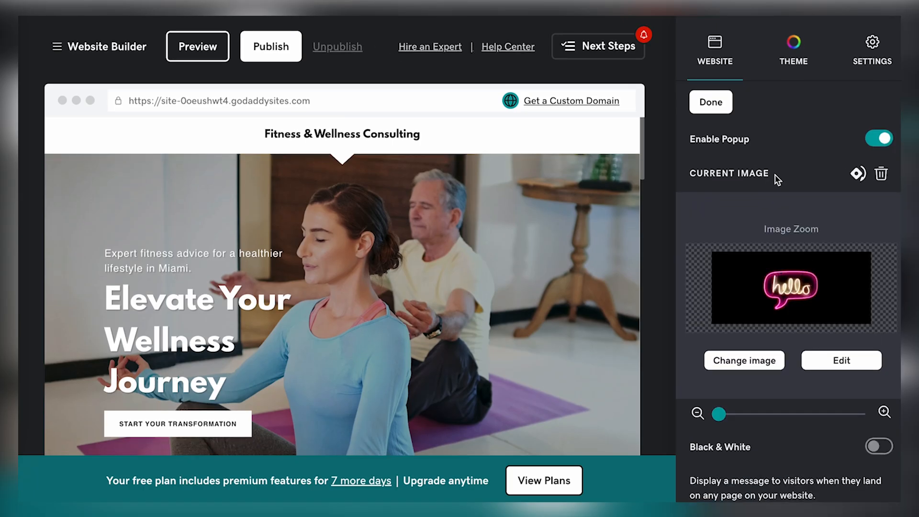
{"action": "scroll", "coordinate": [778, 179], "scroll_direction": "down", "scroll_amount": 3}
{"action": "scroll", "coordinate": [775, 252], "scroll_direction": "down", "scroll_amount": 3}
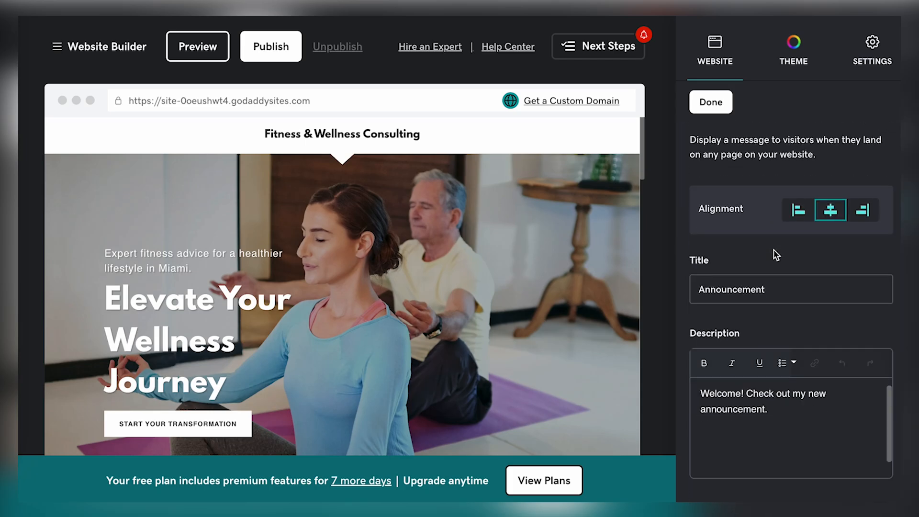
{"action": "scroll", "coordinate": [776, 255], "scroll_direction": "down", "scroll_amount": 3}
{"action": "scroll", "coordinate": [774, 255], "scroll_direction": "down", "scroll_amount": 3}
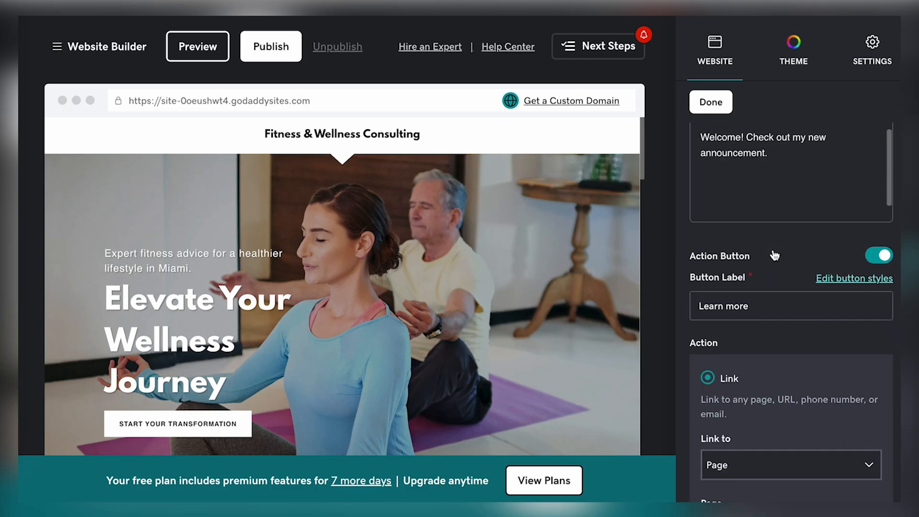
{"action": "scroll", "coordinate": [772, 249], "scroll_direction": "down", "scroll_amount": 3}
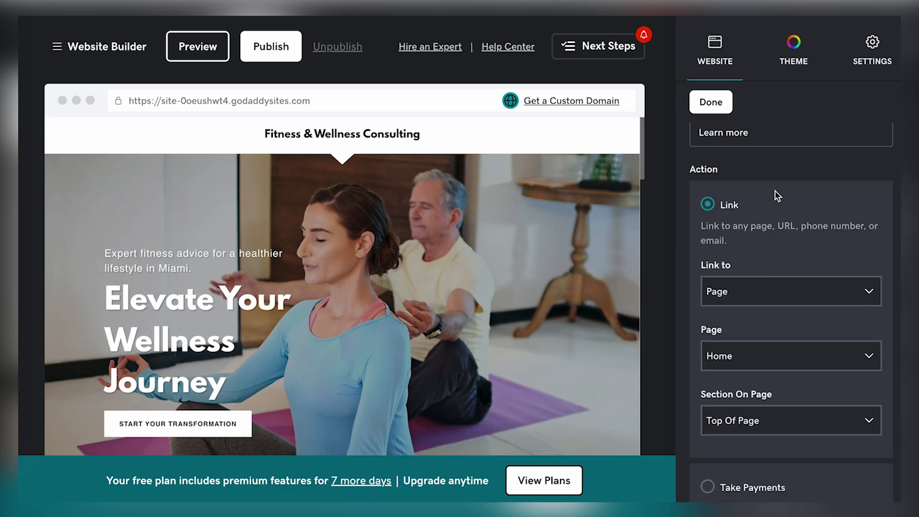
{"action": "scroll", "coordinate": [762, 324], "scroll_direction": "down", "scroll_amount": 1}
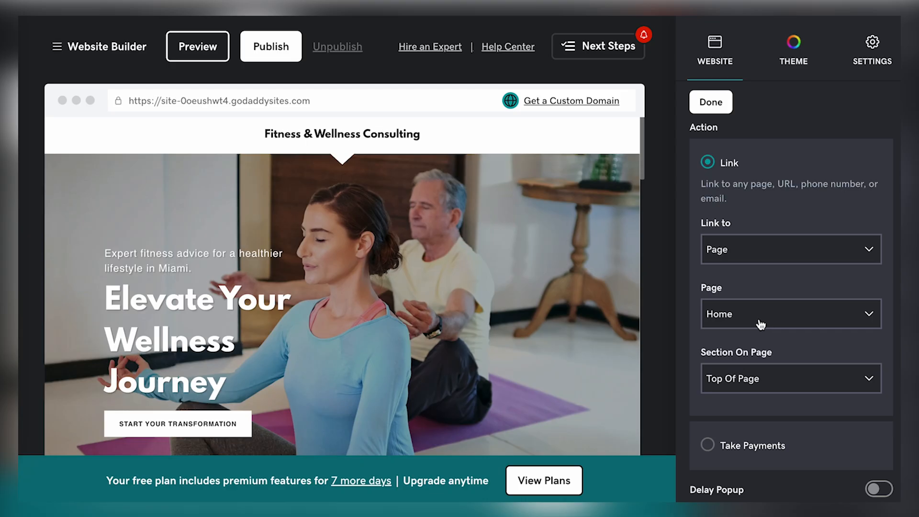
Step: Try Take Payments as the popup's button action, and disable the popup again
{"action": "left_click", "coordinate": [708, 445]}
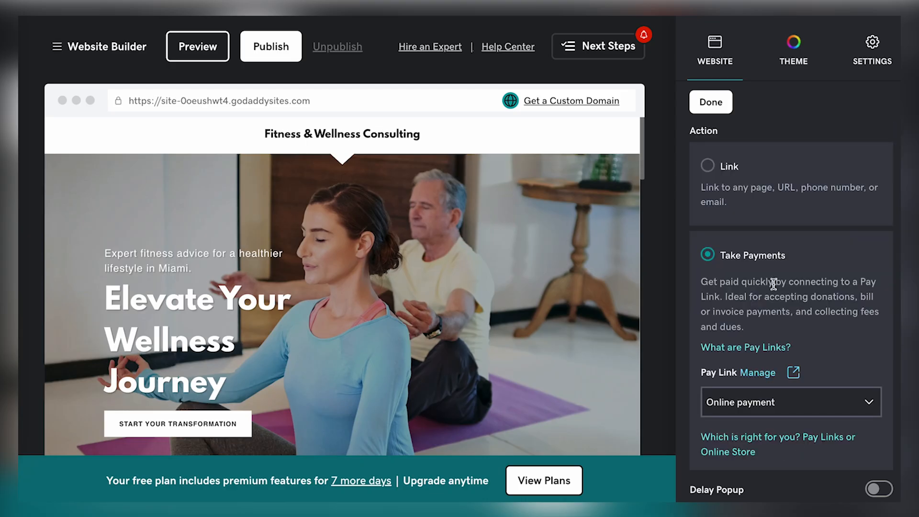
{"action": "scroll", "coordinate": [772, 287], "scroll_direction": "up", "scroll_amount": 6}
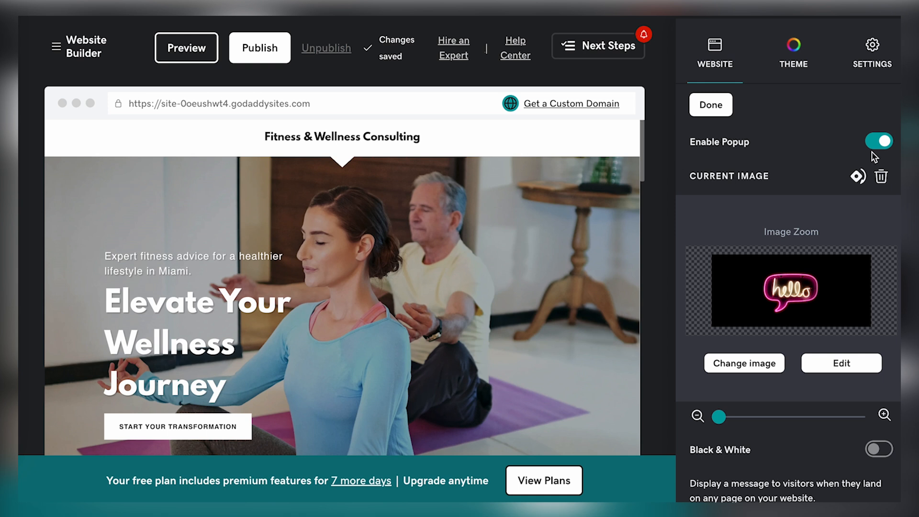
{"action": "left_click", "coordinate": [878, 140]}
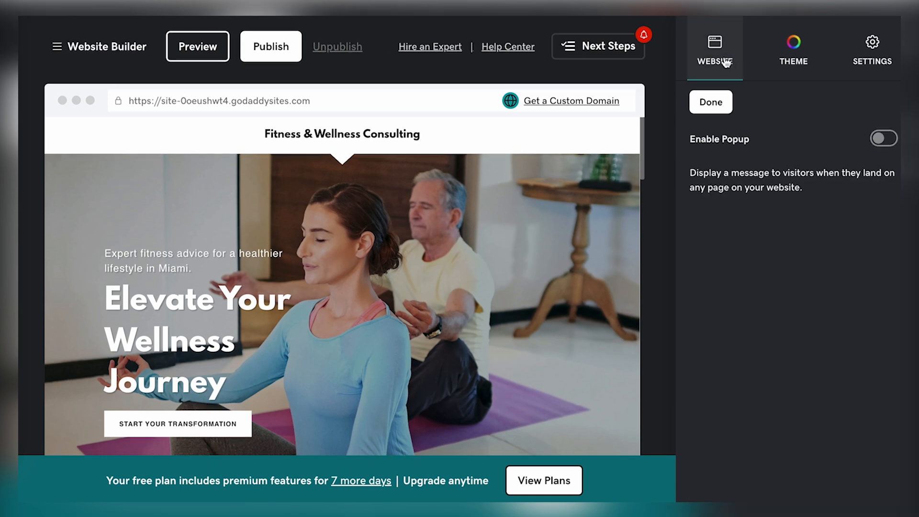
{"action": "left_click", "coordinate": [710, 51]}
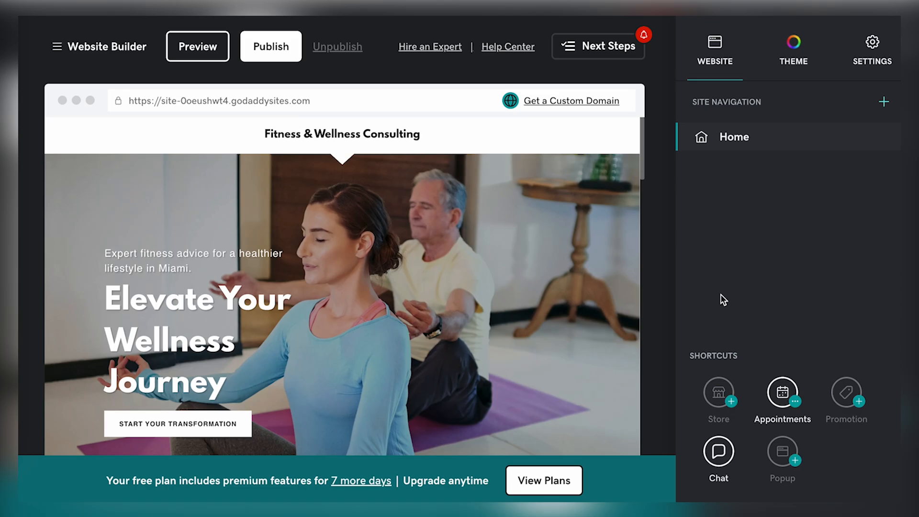
Step: Examine the theme's color settings, including the matching colors, custom color and the light-to-dark site painting scale
{"action": "left_click", "coordinate": [792, 70]}
{"action": "left_click", "coordinate": [827, 229]}
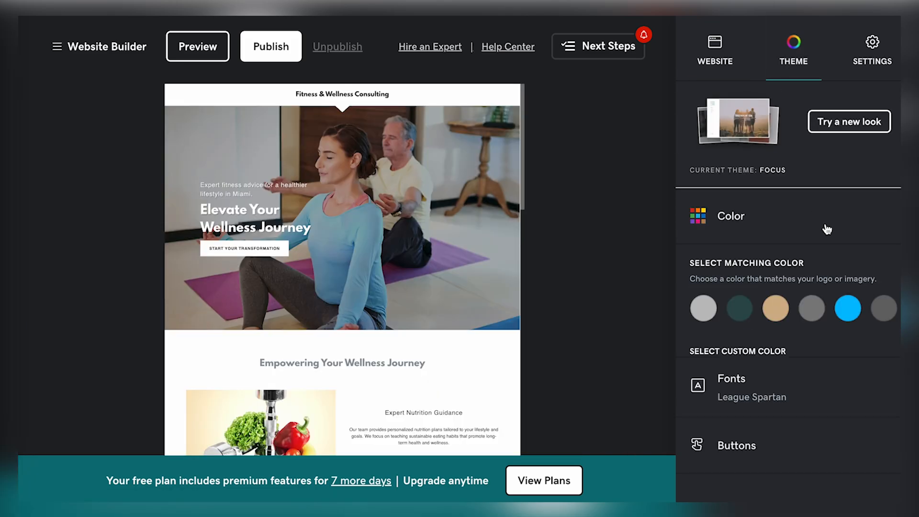
{"action": "scroll", "coordinate": [483, 304], "scroll_direction": "down", "scroll_amount": 2}
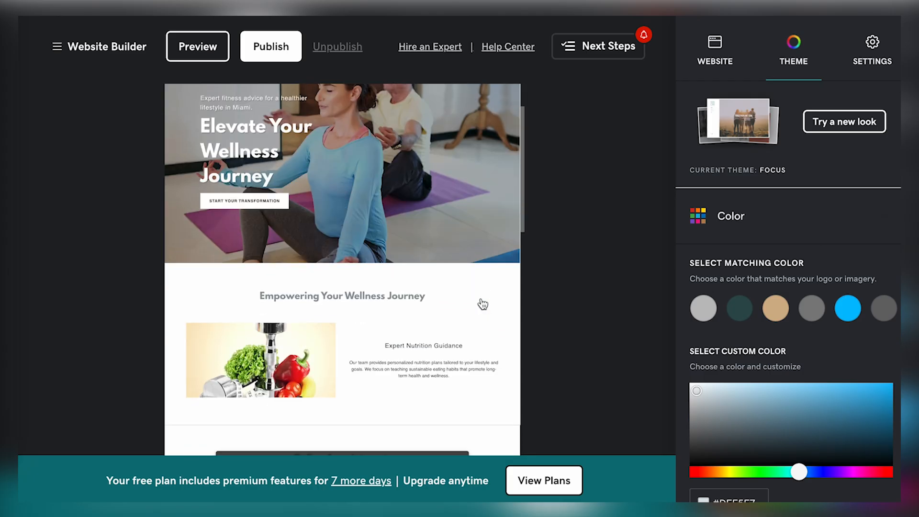
{"action": "scroll", "coordinate": [518, 255], "scroll_direction": "up", "scroll_amount": 2}
{"action": "scroll", "coordinate": [702, 333], "scroll_direction": "down", "scroll_amount": 3}
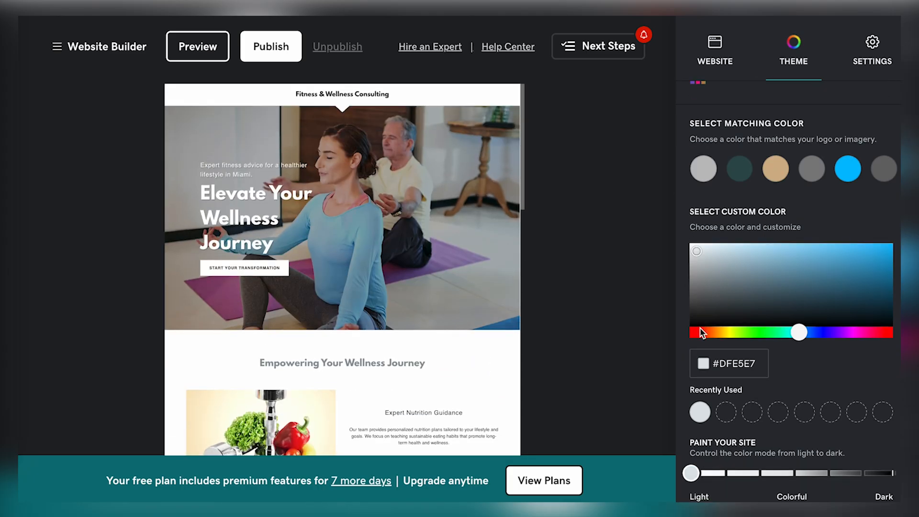
{"action": "scroll", "coordinate": [726, 267], "scroll_direction": "down", "scroll_amount": 3}
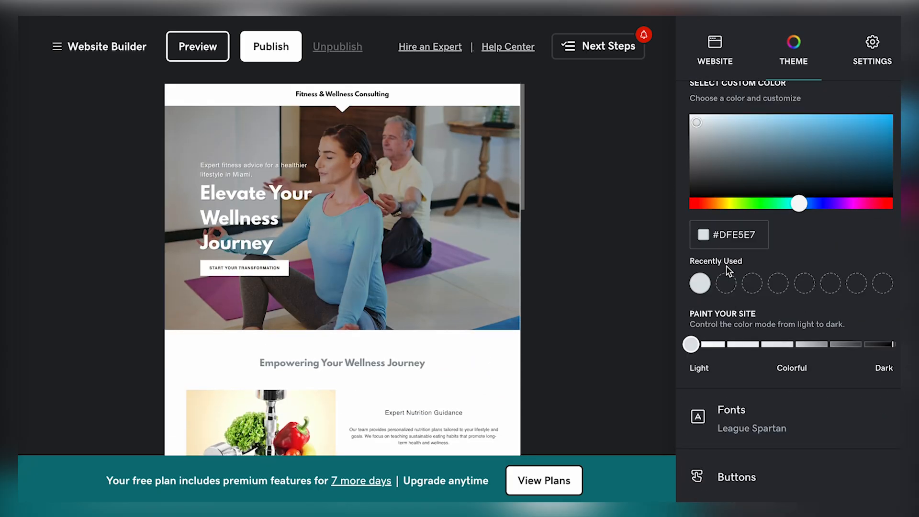
Step: Apply the Dancing Script and Gentium Basic font pairing to the website theme
{"action": "left_click", "coordinate": [739, 417]}
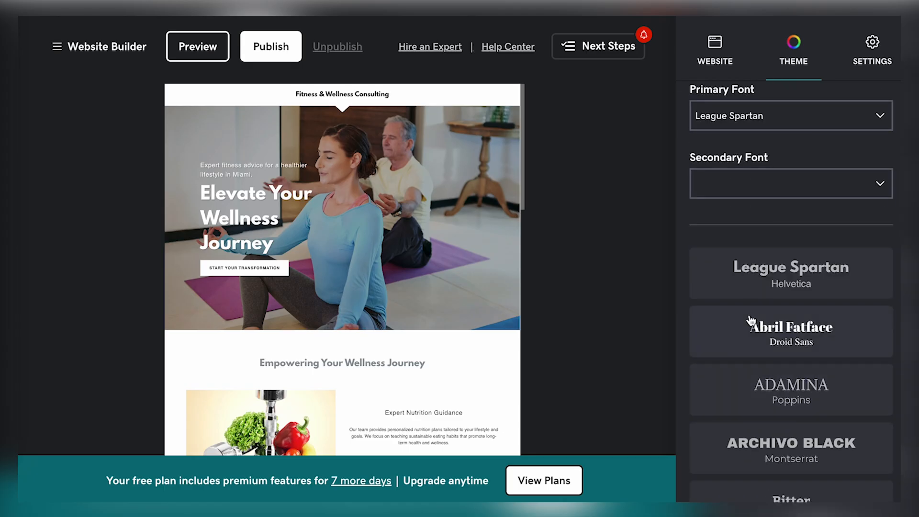
{"action": "scroll", "coordinate": [751, 321], "scroll_direction": "down", "scroll_amount": 10}
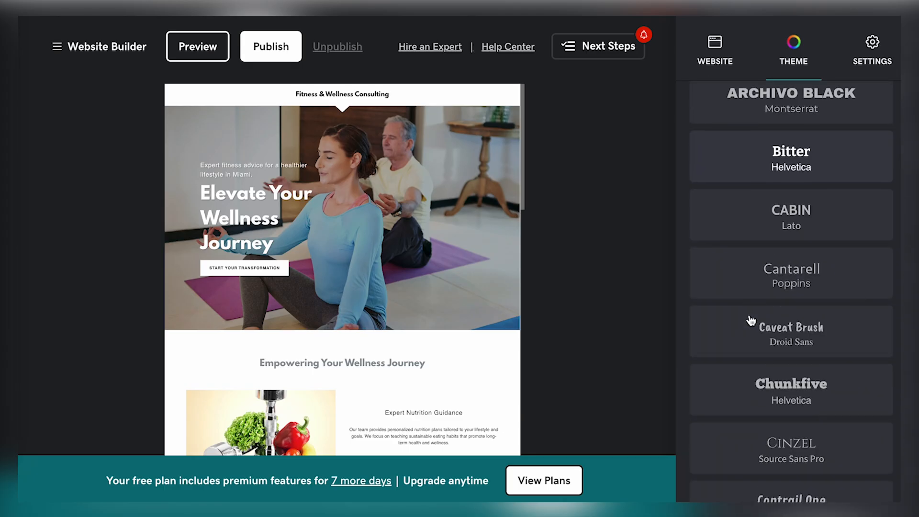
{"action": "scroll", "coordinate": [750, 319], "scroll_direction": "down", "scroll_amount": 3}
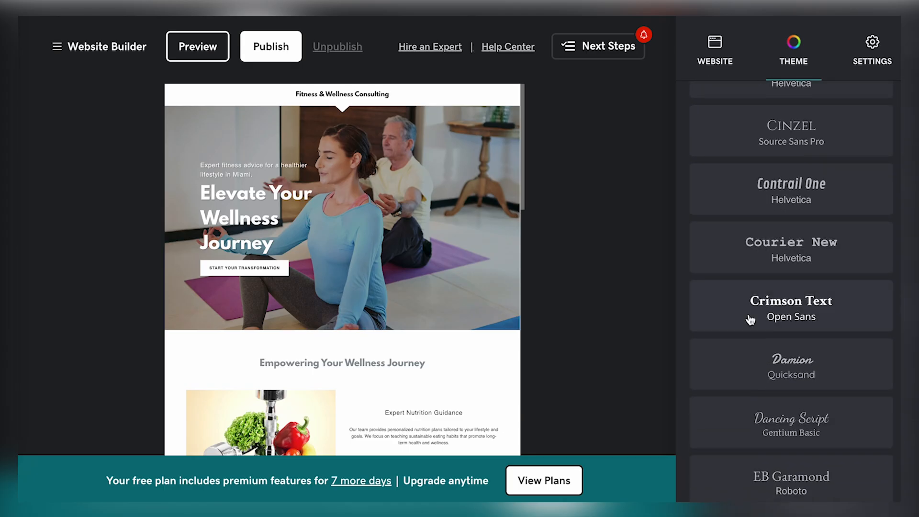
{"action": "scroll", "coordinate": [759, 318], "scroll_direction": "down", "scroll_amount": 2}
{"action": "left_click", "coordinate": [770, 330]}
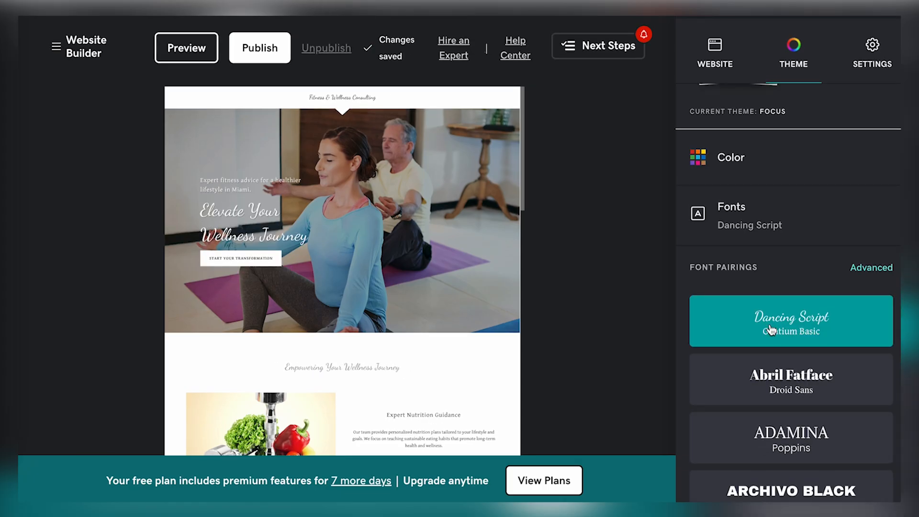
Step: Change the theme's font pairing to Cabin and Lato
{"action": "scroll", "coordinate": [813, 326], "scroll_direction": "down", "scroll_amount": 3}
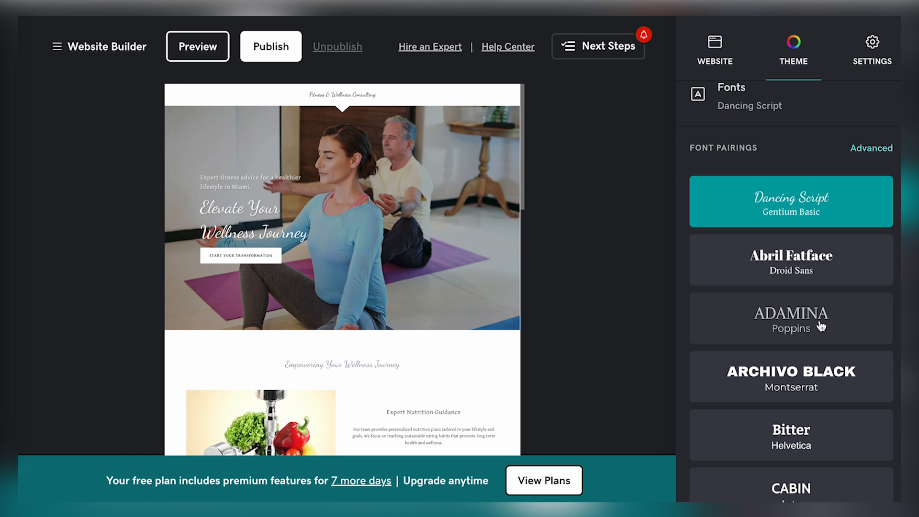
{"action": "scroll", "coordinate": [821, 325], "scroll_direction": "down", "scroll_amount": 1}
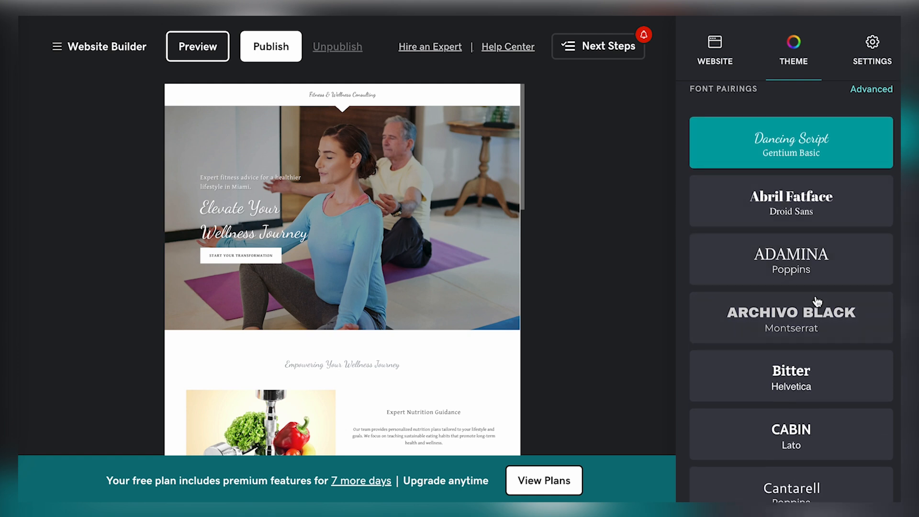
{"action": "scroll", "coordinate": [817, 300], "scroll_direction": "down", "scroll_amount": 3}
{"action": "left_click", "coordinate": [804, 268]}
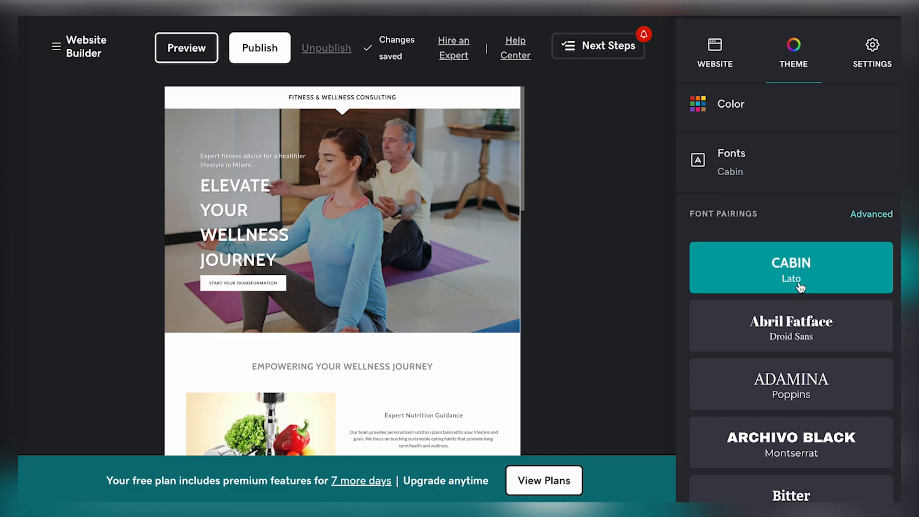
{"action": "scroll", "coordinate": [800, 287], "scroll_direction": "down", "scroll_amount": 6}
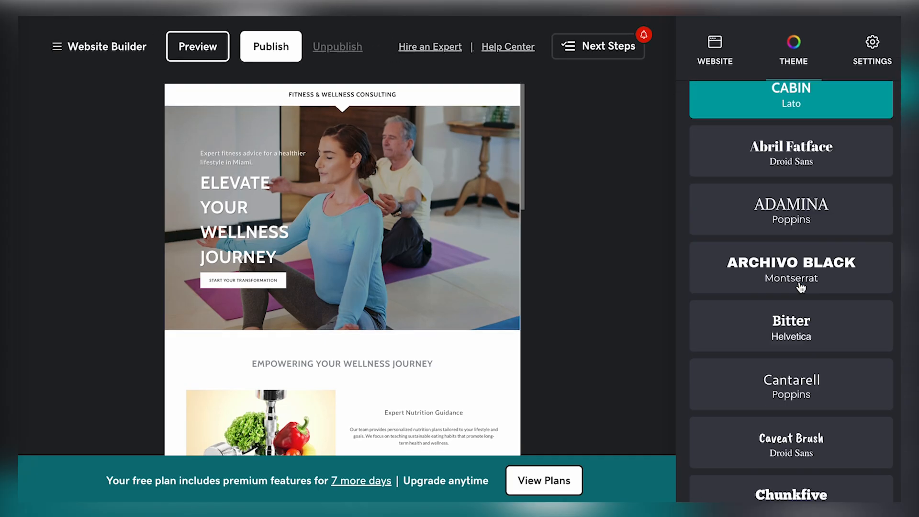
Step: Try the Archivo Black and Montserrat font pairing, and switch the theme fonts to Dancing Script and Gentium Basic
{"action": "left_click", "coordinate": [791, 128]}
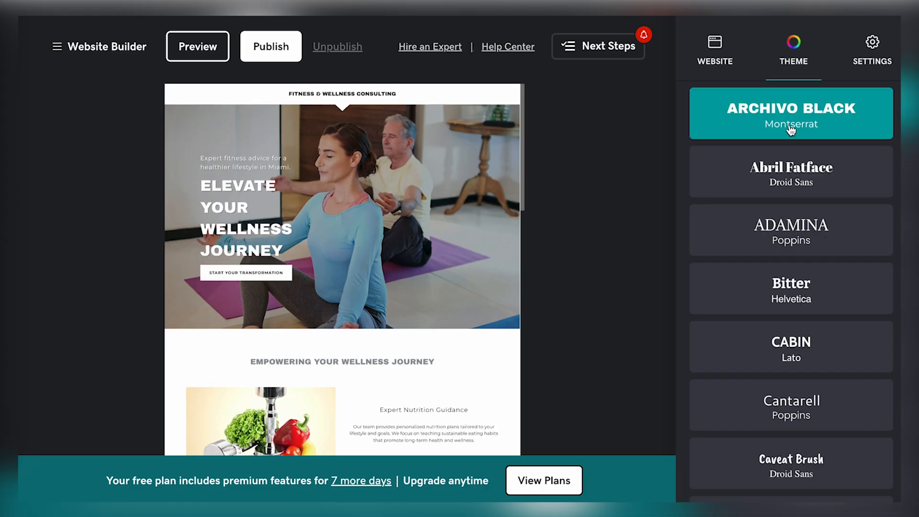
{"action": "scroll", "coordinate": [800, 261], "scroll_direction": "down", "scroll_amount": 3}
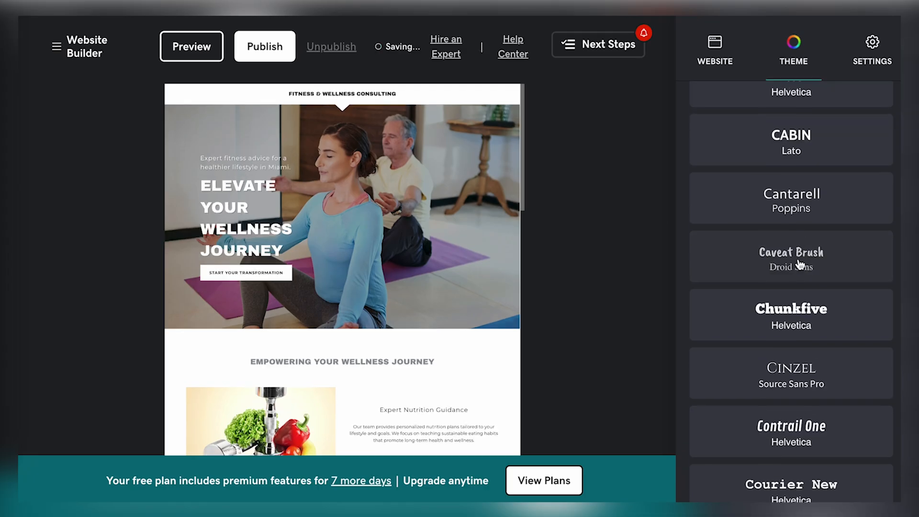
{"action": "scroll", "coordinate": [800, 263], "scroll_direction": "down", "scroll_amount": 3}
{"action": "scroll", "coordinate": [794, 288], "scroll_direction": "down", "scroll_amount": 6}
{"action": "scroll", "coordinate": [792, 302], "scroll_direction": "up", "scroll_amount": 1}
{"action": "scroll", "coordinate": [792, 301], "scroll_direction": "up", "scroll_amount": 2}
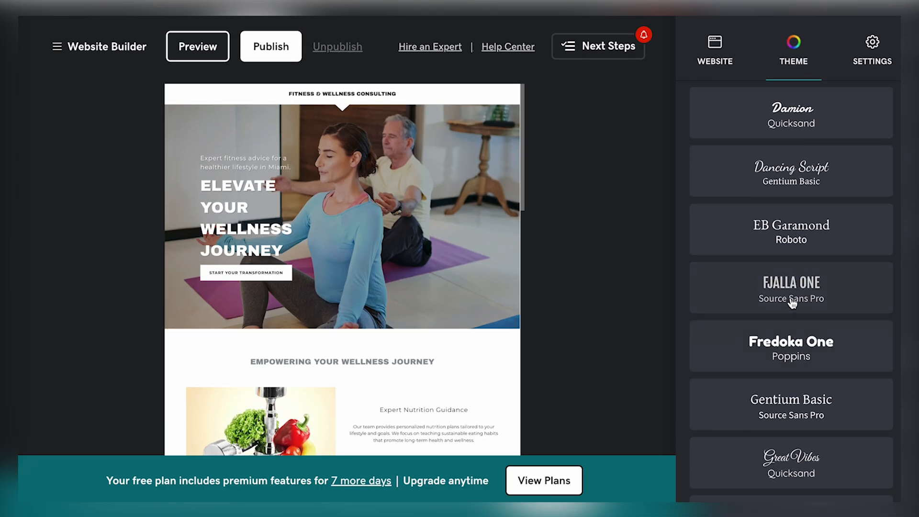
{"action": "left_click", "coordinate": [809, 171]}
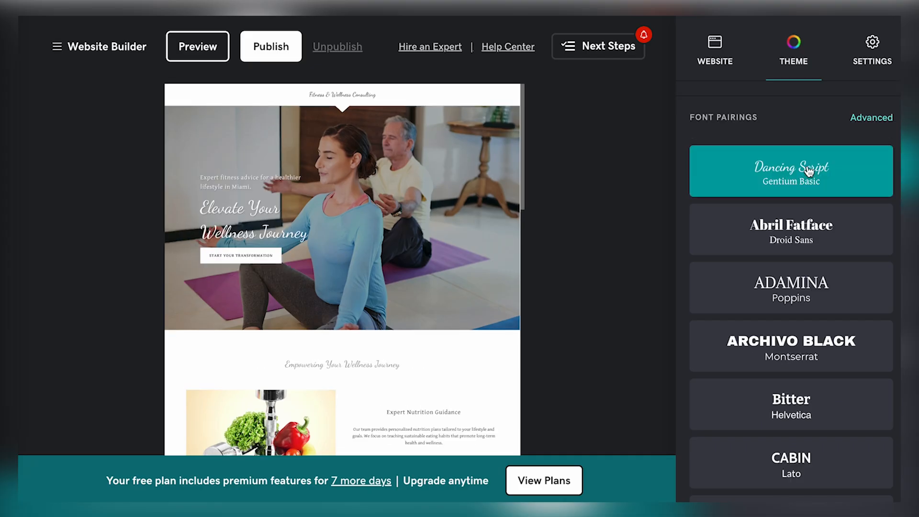
Step: Set the theme's primary button style to the solid fill with fully rounded ends
{"action": "scroll", "coordinate": [809, 171], "scroll_direction": "up", "scroll_amount": 4}
{"action": "scroll", "coordinate": [761, 245], "scroll_direction": "down", "scroll_amount": 12}
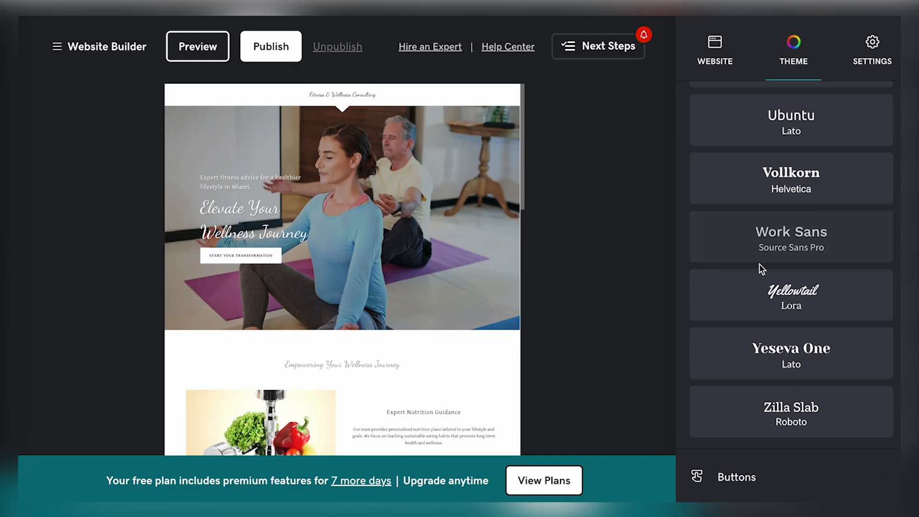
{"action": "left_click", "coordinate": [728, 476]}
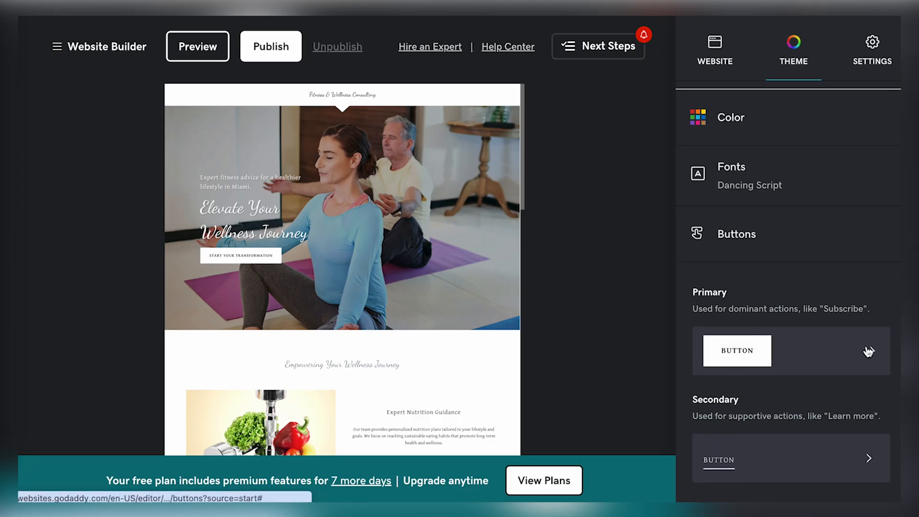
{"action": "left_click", "coordinate": [868, 349]}
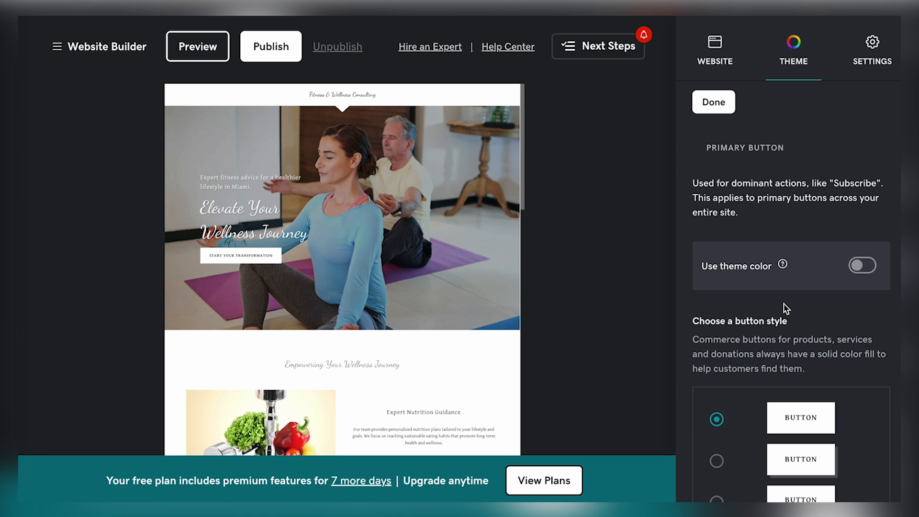
{"action": "scroll", "coordinate": [786, 309], "scroll_direction": "down", "scroll_amount": 3}
{"action": "scroll", "coordinate": [776, 297], "scroll_direction": "down", "scroll_amount": 2}
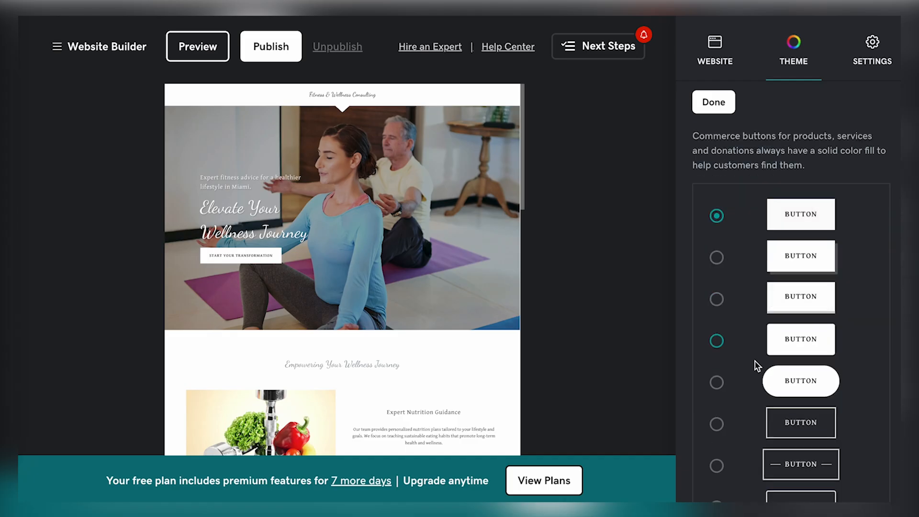
{"action": "left_click", "coordinate": [716, 381]}
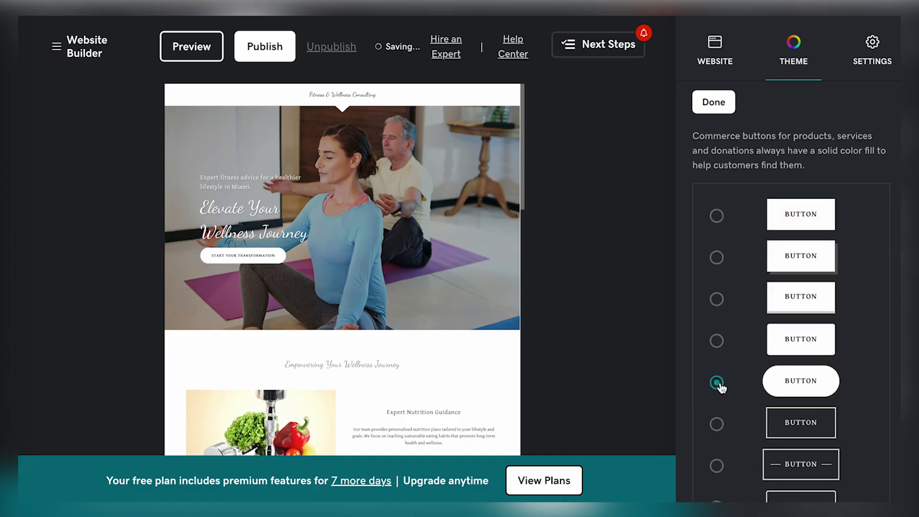
Step: Try the theme color on the primary buttons, turn it off again and finish the button settings
{"action": "scroll", "coordinate": [719, 386], "scroll_direction": "down", "scroll_amount": 2}
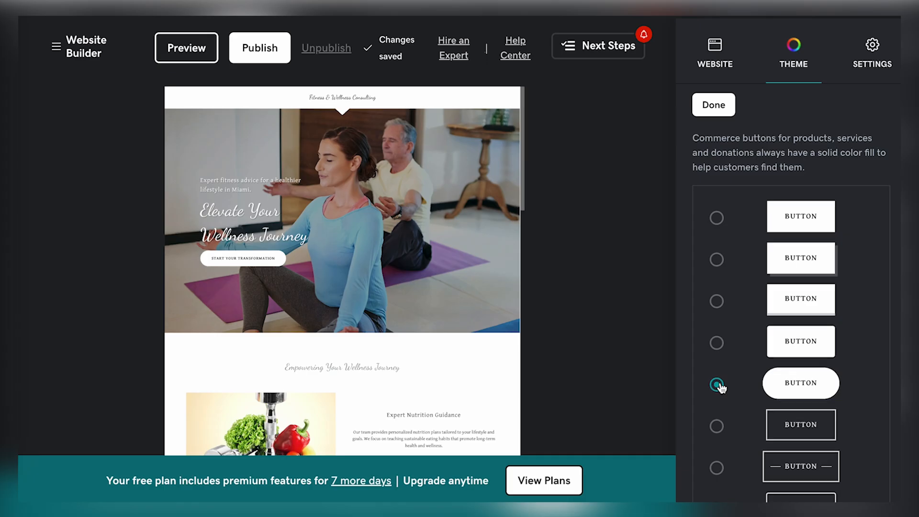
{"action": "scroll", "coordinate": [711, 308], "scroll_direction": "up", "scroll_amount": 4}
{"action": "scroll", "coordinate": [710, 306], "scroll_direction": "up", "scroll_amount": 2}
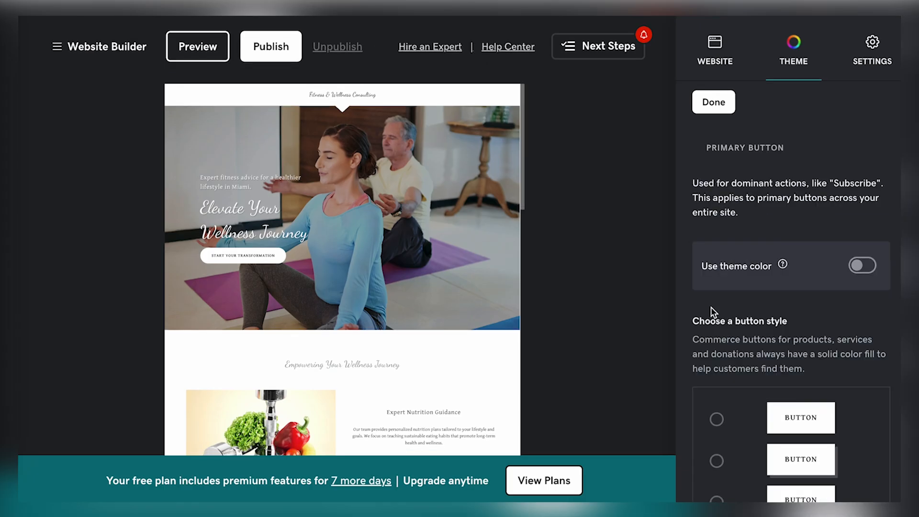
{"action": "scroll", "coordinate": [710, 306], "scroll_direction": "down", "scroll_amount": 1}
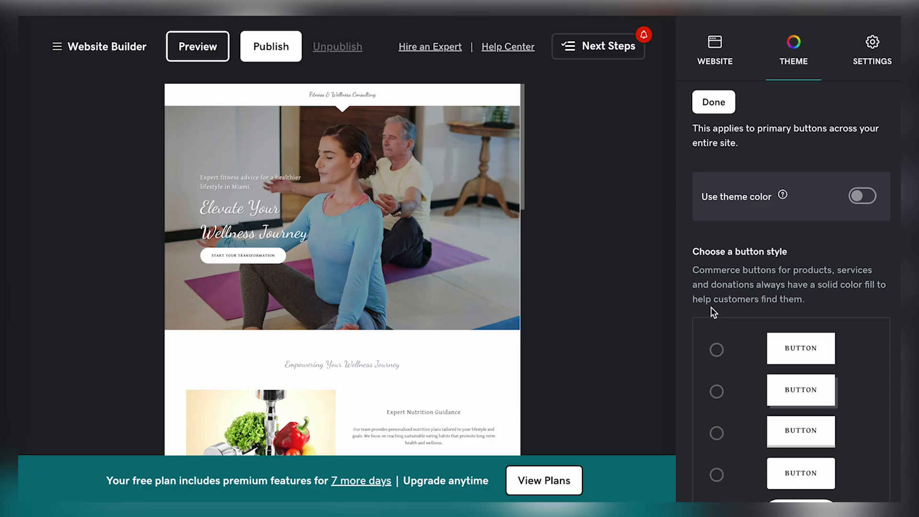
{"action": "scroll", "coordinate": [804, 244], "scroll_direction": "up", "scroll_amount": 1}
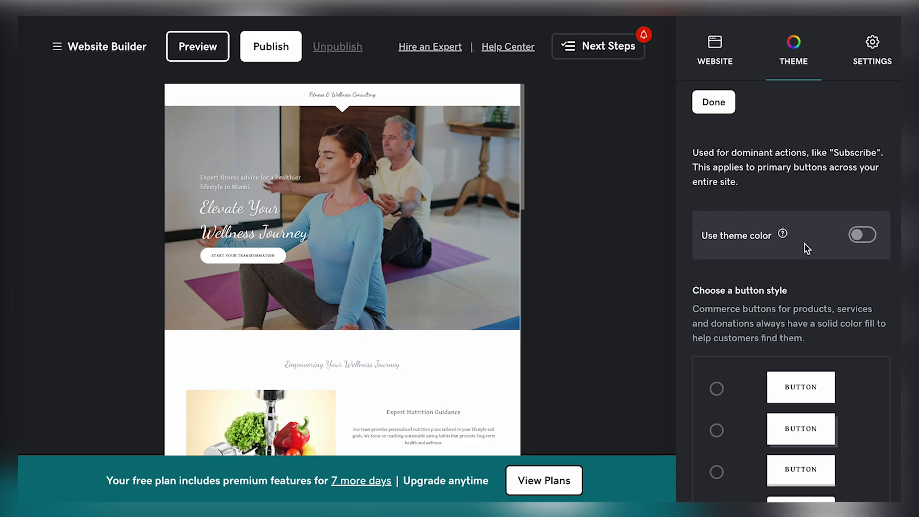
{"action": "left_click", "coordinate": [860, 234]}
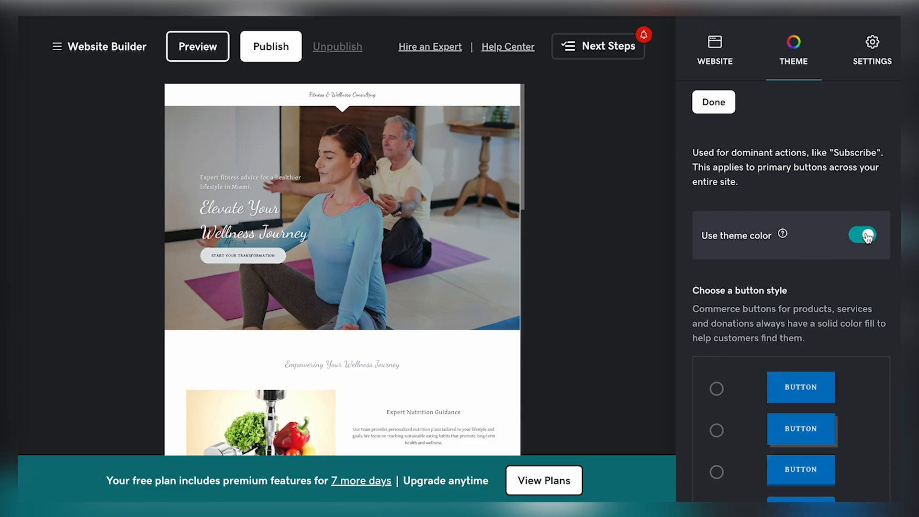
{"action": "scroll", "coordinate": [812, 335], "scroll_direction": "down", "scroll_amount": 6}
{"action": "scroll", "coordinate": [810, 277], "scroll_direction": "up", "scroll_amount": 6}
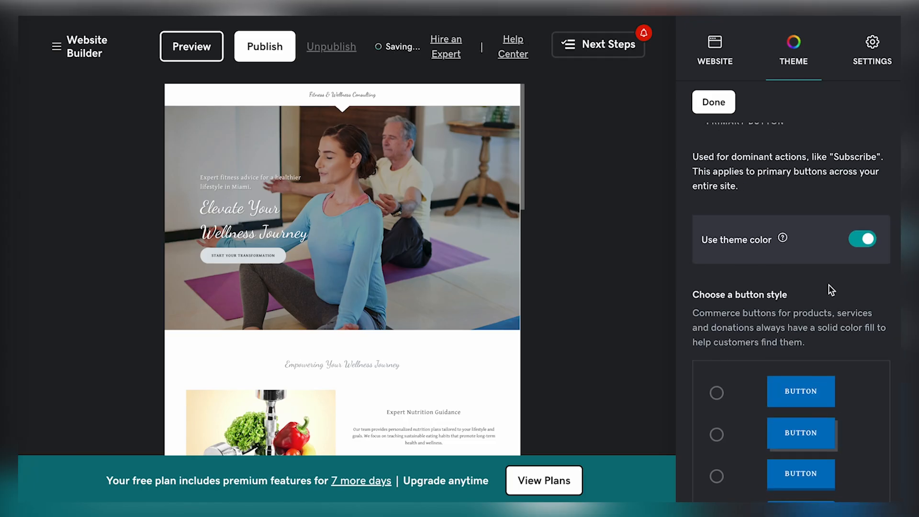
{"action": "left_click", "coordinate": [862, 243]}
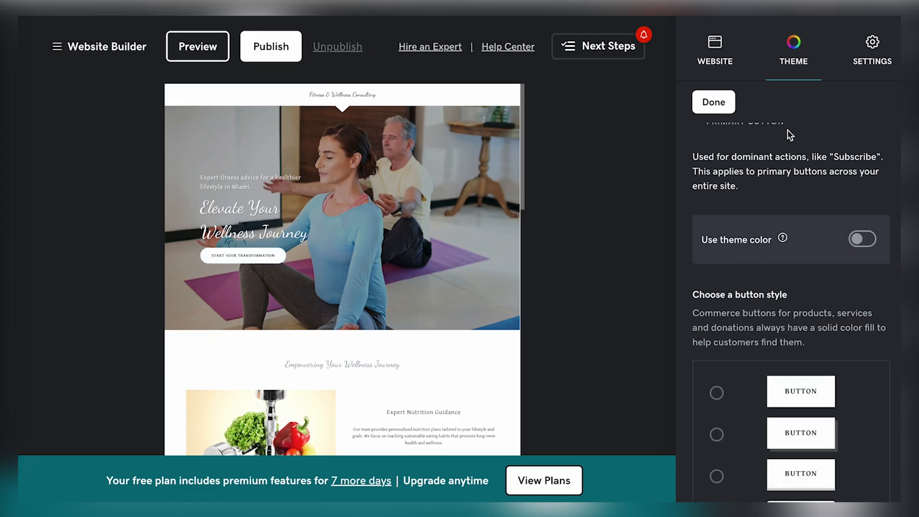
{"action": "scroll", "coordinate": [788, 135], "scroll_direction": "up", "scroll_amount": 1}
{"action": "left_click", "coordinate": [726, 103]}
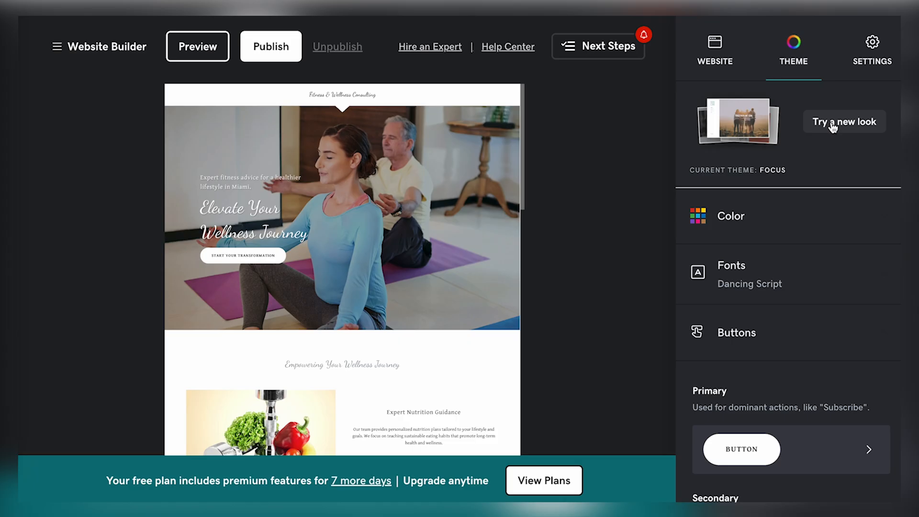
Step: Try the Slate theme on the website and look over the restyled page
{"action": "left_click", "coordinate": [832, 126]}
{"action": "left_click", "coordinate": [830, 121]}
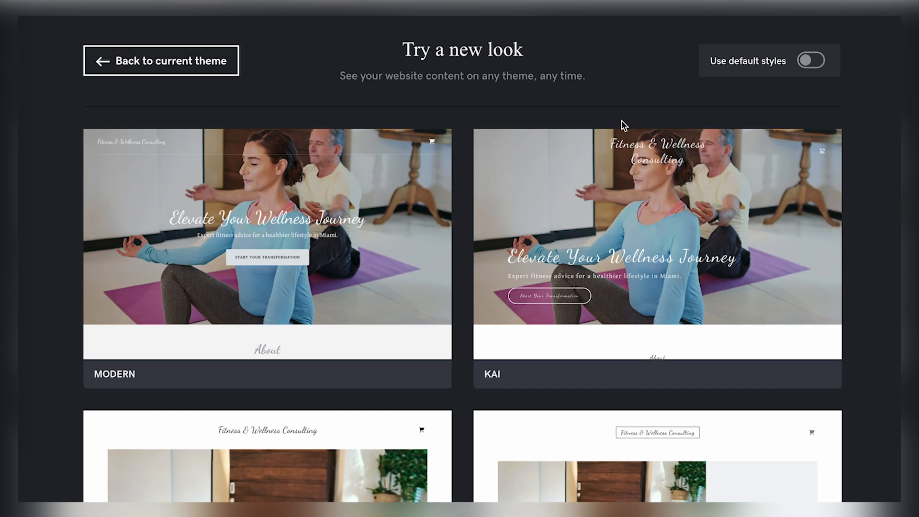
{"action": "scroll", "coordinate": [621, 119], "scroll_direction": "down", "scroll_amount": 5}
{"action": "scroll", "coordinate": [615, 200], "scroll_direction": "down", "scroll_amount": 5}
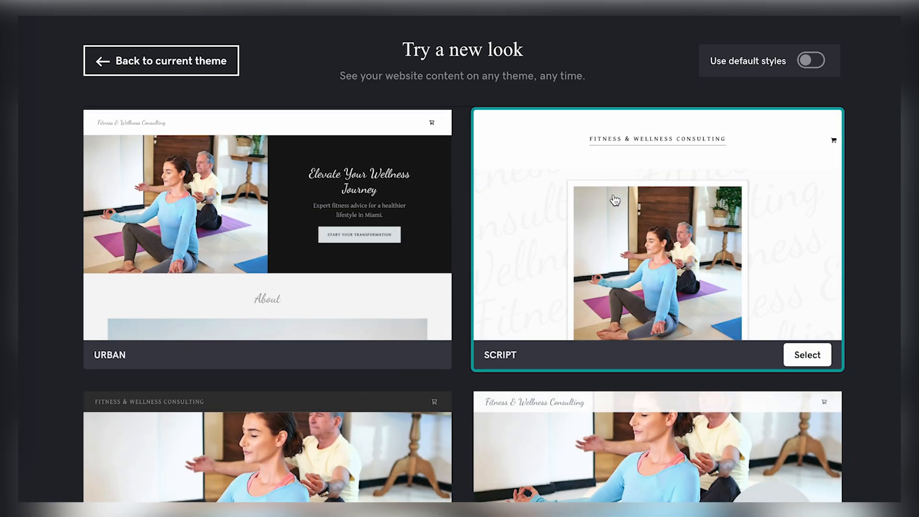
{"action": "scroll", "coordinate": [615, 200], "scroll_direction": "down", "scroll_amount": 5}
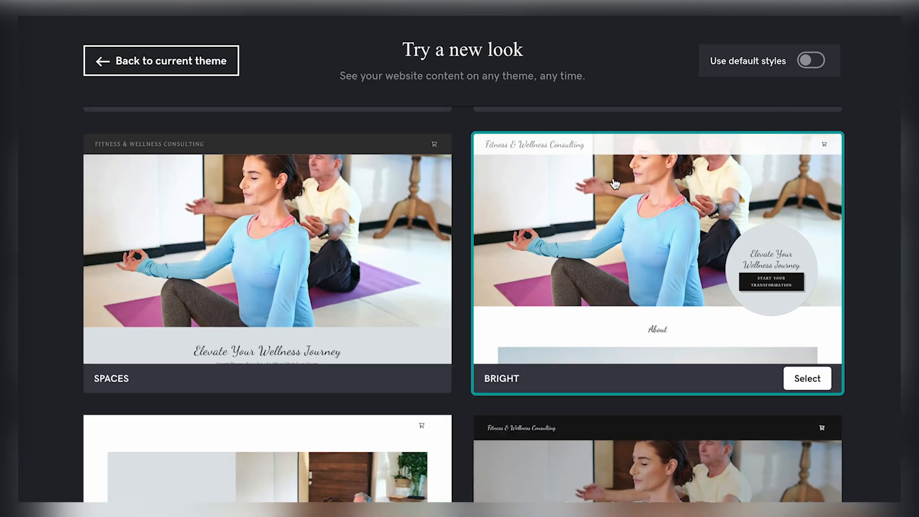
{"action": "scroll", "coordinate": [615, 183], "scroll_direction": "down", "scroll_amount": 5}
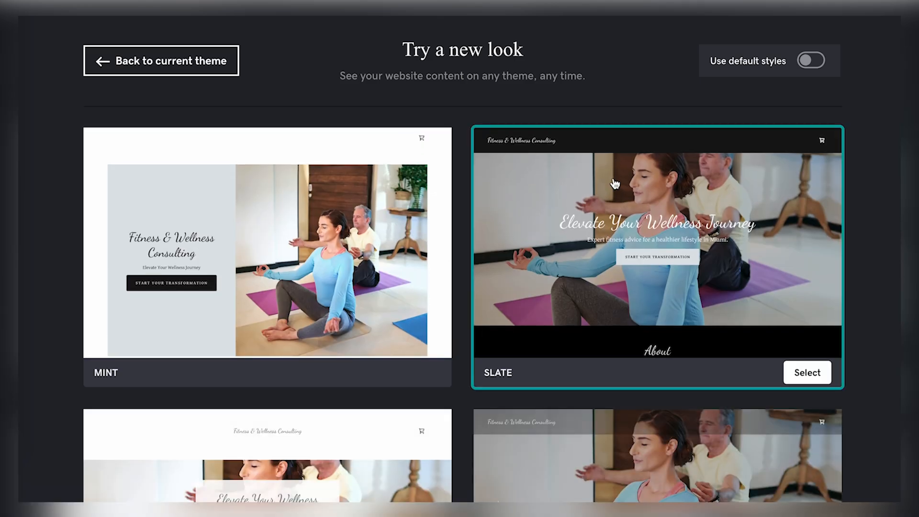
{"action": "left_click", "coordinate": [615, 183]}
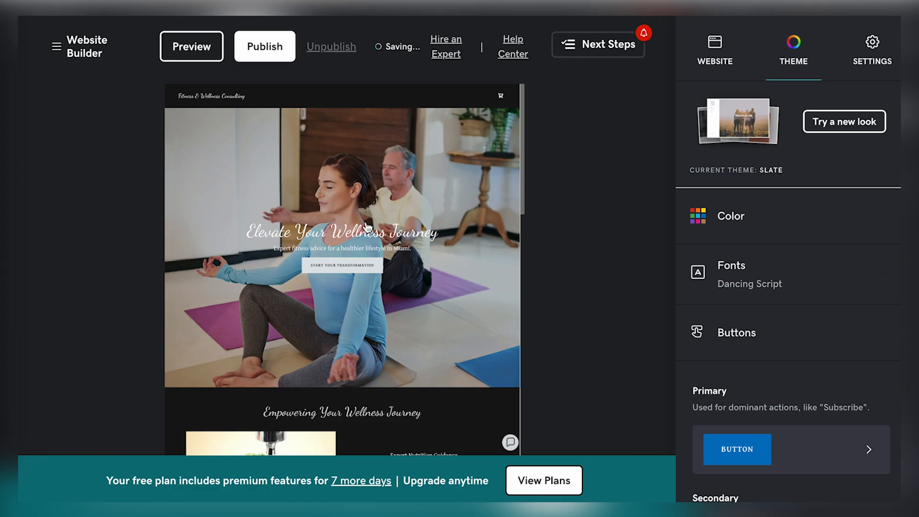
{"action": "scroll", "coordinate": [367, 227], "scroll_direction": "down", "scroll_amount": 4}
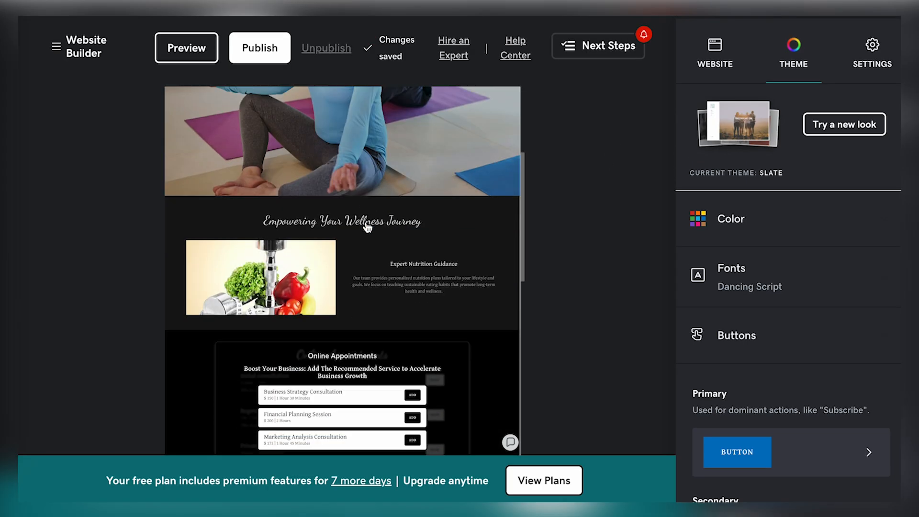
{"action": "scroll", "coordinate": [368, 227], "scroll_direction": "up", "scroll_amount": 5}
Step: Switch the website to the Luxe theme and review the restyled page
{"action": "left_click", "coordinate": [825, 122]}
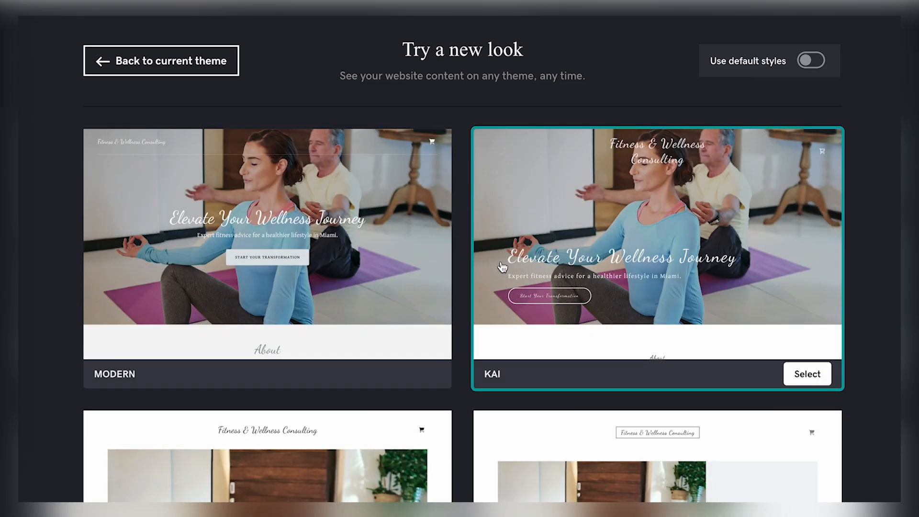
{"action": "scroll", "coordinate": [501, 266], "scroll_direction": "down", "scroll_amount": 15}
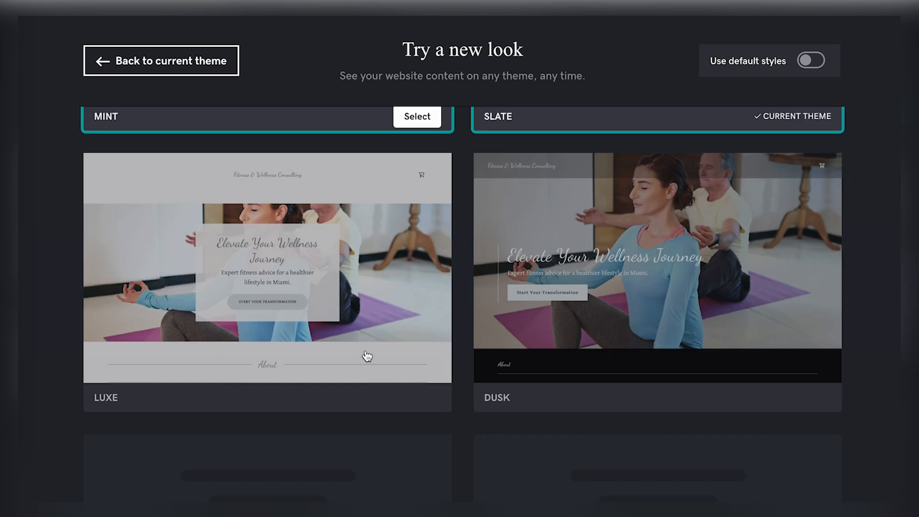
{"action": "scroll", "coordinate": [367, 356], "scroll_direction": "down", "scroll_amount": 3}
{"action": "scroll", "coordinate": [366, 355], "scroll_direction": "up", "scroll_amount": 4}
{"action": "left_click", "coordinate": [232, 352]}
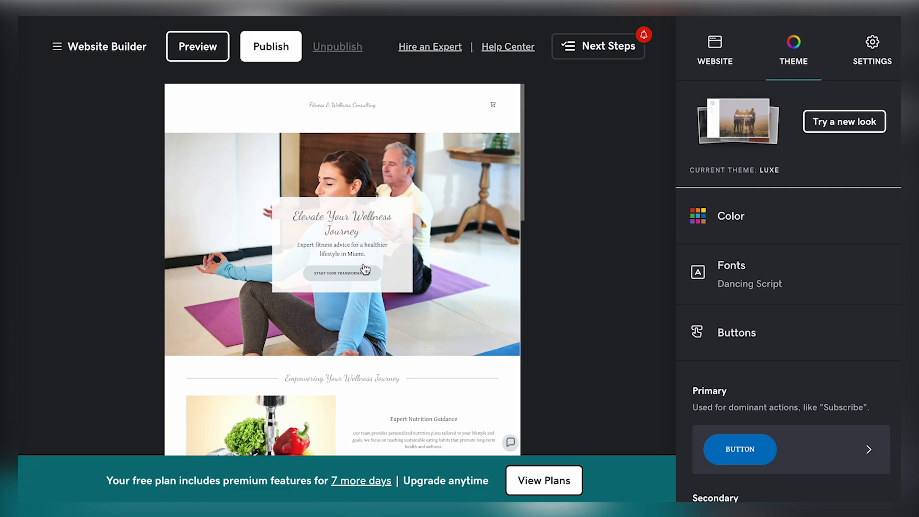
{"action": "scroll", "coordinate": [365, 268], "scroll_direction": "down", "scroll_amount": 4}
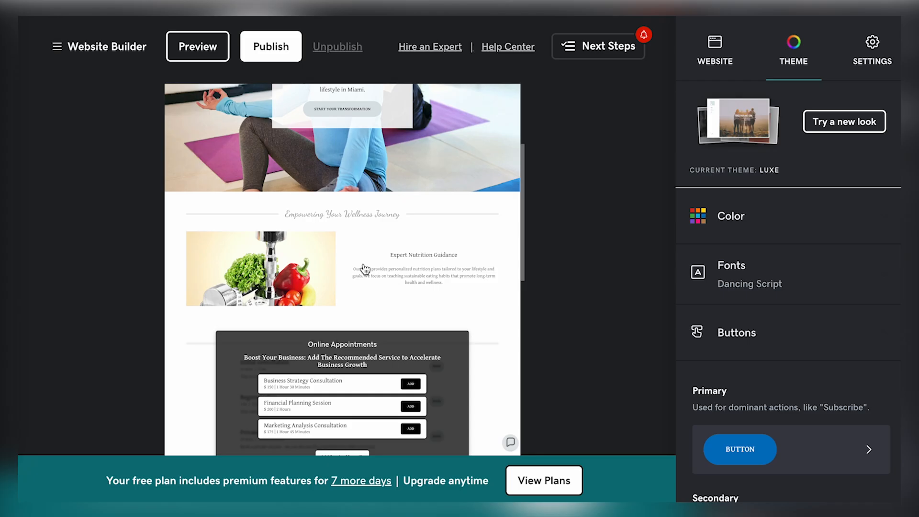
{"action": "scroll", "coordinate": [365, 269], "scroll_direction": "up", "scroll_amount": 4}
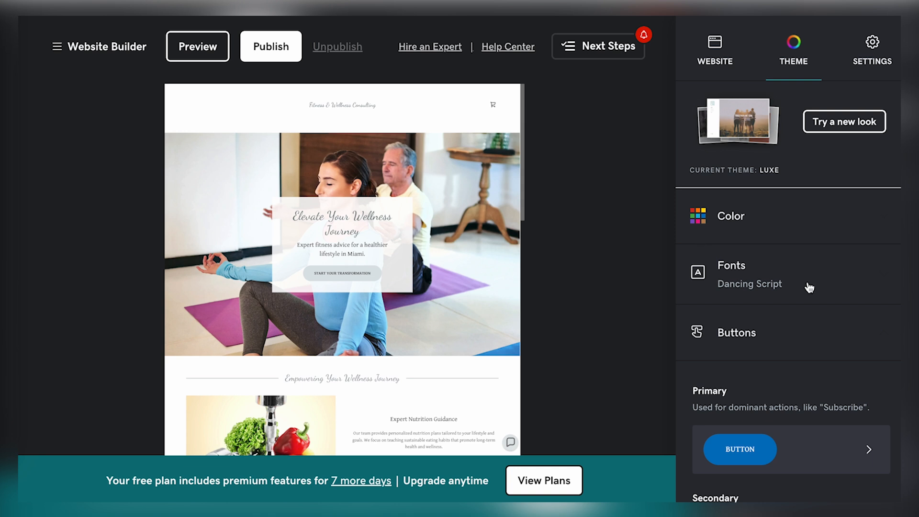
{"action": "scroll", "coordinate": [809, 287], "scroll_direction": "down", "scroll_amount": 2}
{"action": "scroll", "coordinate": [809, 286], "scroll_direction": "up", "scroll_amount": 2}
Step: Dismiss the custom domain tip and examine the site's basic information settings, from site name and business category to contact details
{"action": "left_click", "coordinate": [871, 46]}
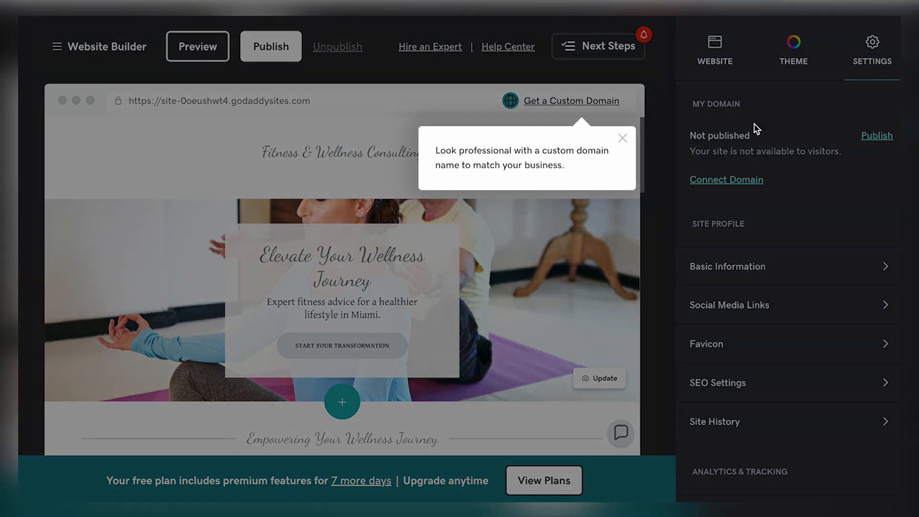
{"action": "left_click", "coordinate": [623, 139]}
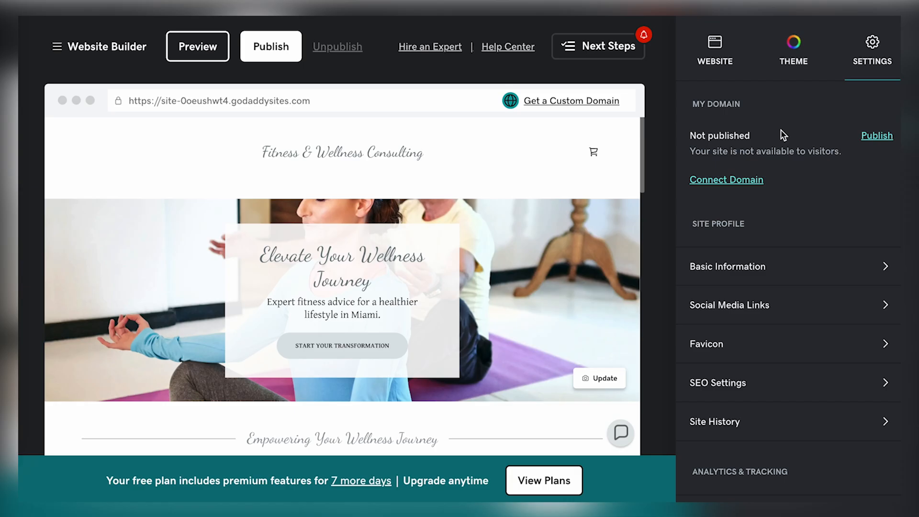
{"action": "scroll", "coordinate": [780, 131], "scroll_direction": "down", "scroll_amount": 1}
{"action": "left_click", "coordinate": [778, 223]}
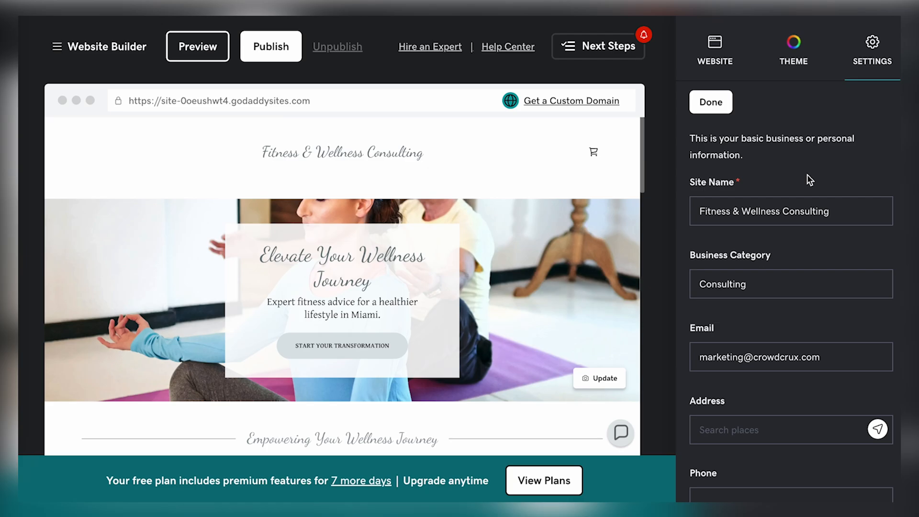
{"action": "scroll", "coordinate": [807, 176], "scroll_direction": "down", "scroll_amount": 1}
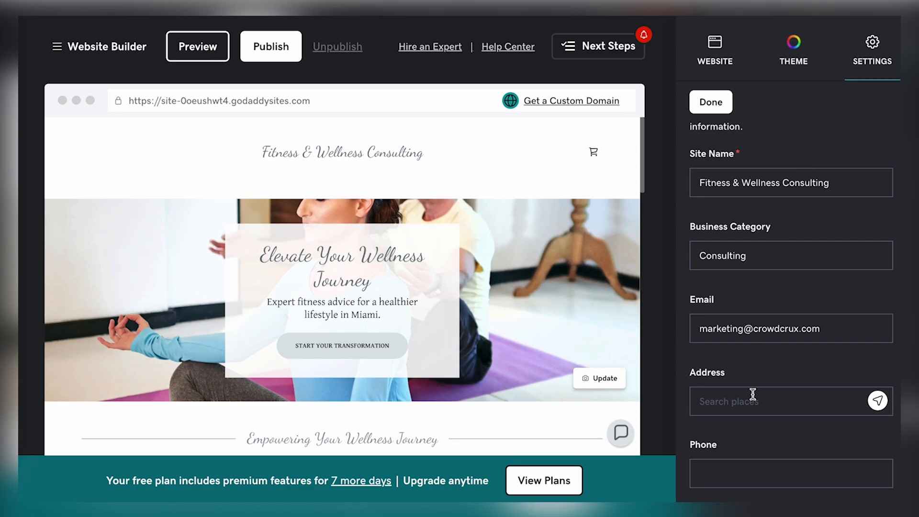
{"action": "scroll", "coordinate": [748, 402], "scroll_direction": "up", "scroll_amount": 1}
{"action": "scroll", "coordinate": [748, 402], "scroll_direction": "down", "scroll_amount": 1}
{"action": "scroll", "coordinate": [748, 402], "scroll_direction": "up", "scroll_amount": 1}
{"action": "scroll", "coordinate": [748, 403], "scroll_direction": "down", "scroll_amount": 1}
{"action": "scroll", "coordinate": [747, 402], "scroll_direction": "up", "scroll_amount": 1}
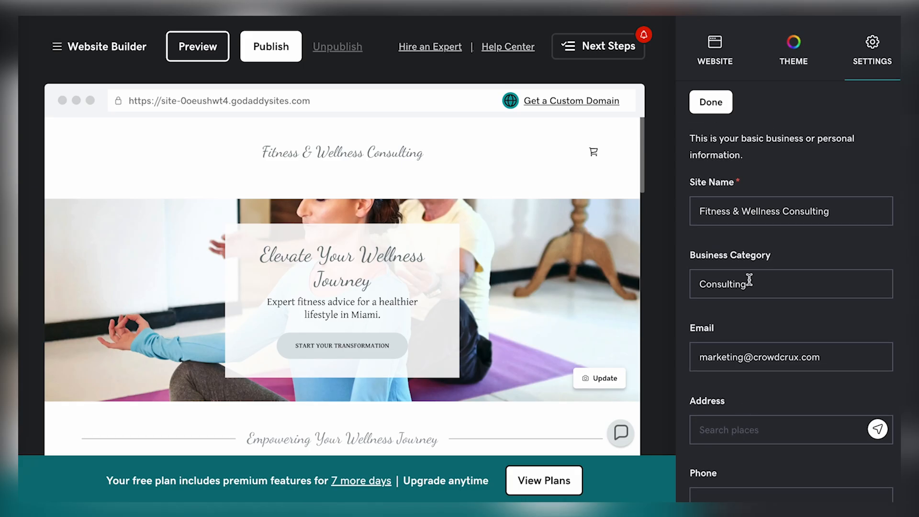
{"action": "left_click", "coordinate": [716, 111]}
Step: Examine the social media link settings for the available platforms, and return to the site settings overview
{"action": "scroll", "coordinate": [691, 268], "scroll_direction": "down", "scroll_amount": 1}
{"action": "left_click", "coordinate": [706, 271]}
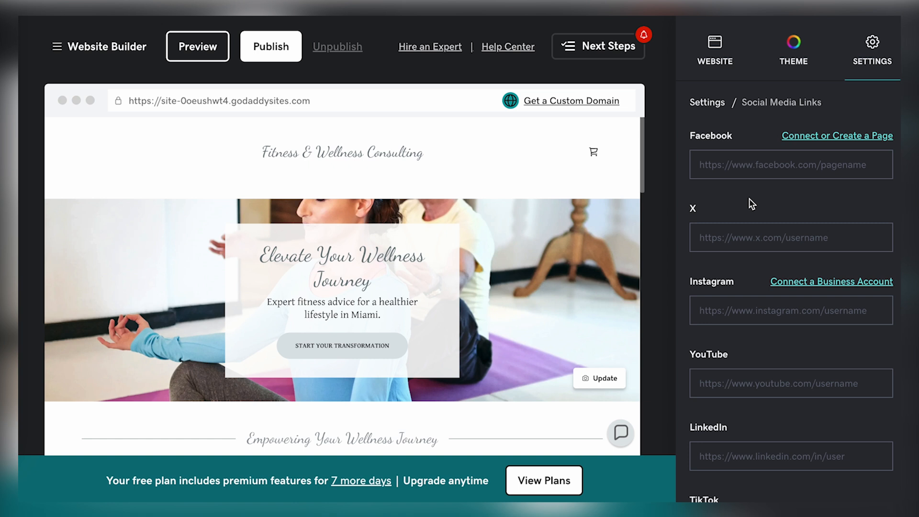
{"action": "scroll", "coordinate": [757, 177], "scroll_direction": "down", "scroll_amount": 8}
{"action": "scroll", "coordinate": [745, 277], "scroll_direction": "up", "scroll_amount": 8}
{"action": "scroll", "coordinate": [723, 203], "scroll_direction": "down", "scroll_amount": 8}
{"action": "scroll", "coordinate": [723, 204], "scroll_direction": "up", "scroll_amount": 8}
{"action": "left_click", "coordinate": [707, 103]}
{"action": "scroll", "coordinate": [739, 202], "scroll_direction": "down", "scroll_amount": 3}
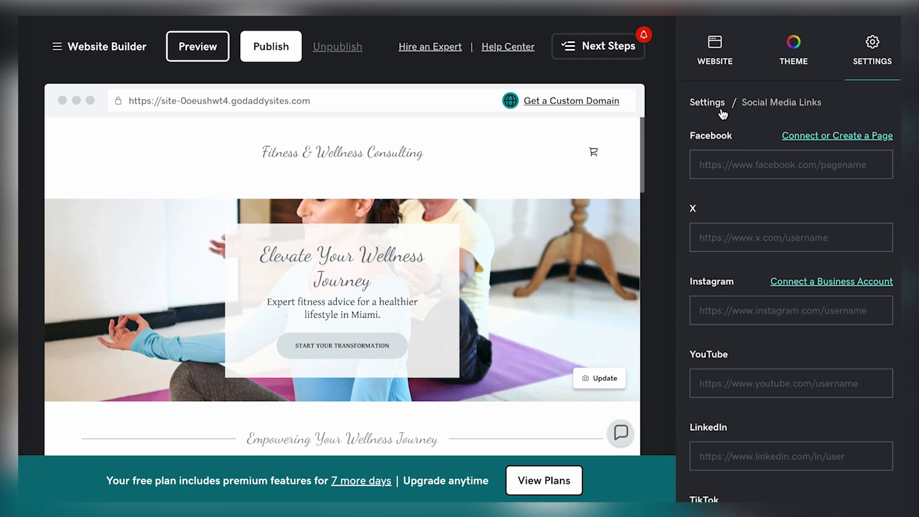
Step: Examine the favicon settings for uploading a browser tab icon, and return to the site settings overview
{"action": "left_click", "coordinate": [717, 104]}
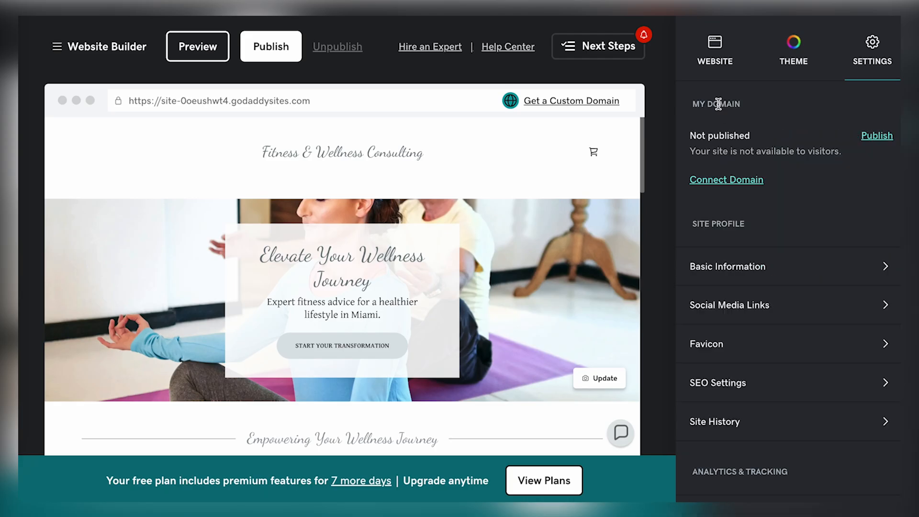
{"action": "scroll", "coordinate": [724, 300], "scroll_direction": "down", "scroll_amount": 2}
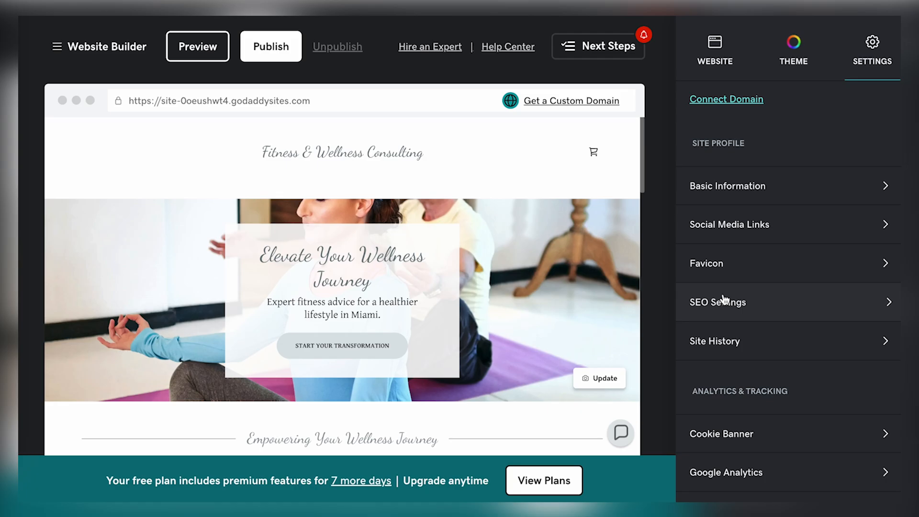
{"action": "left_click", "coordinate": [722, 263]}
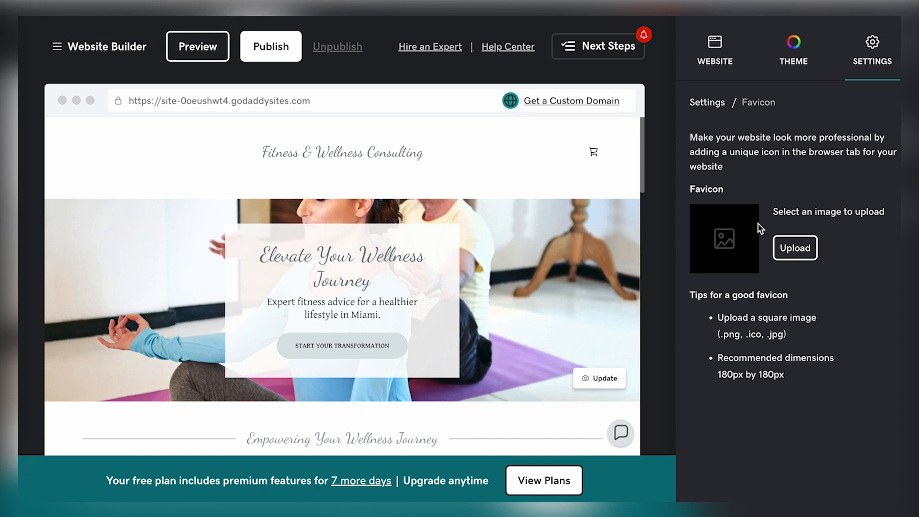
{"action": "left_click", "coordinate": [713, 103]}
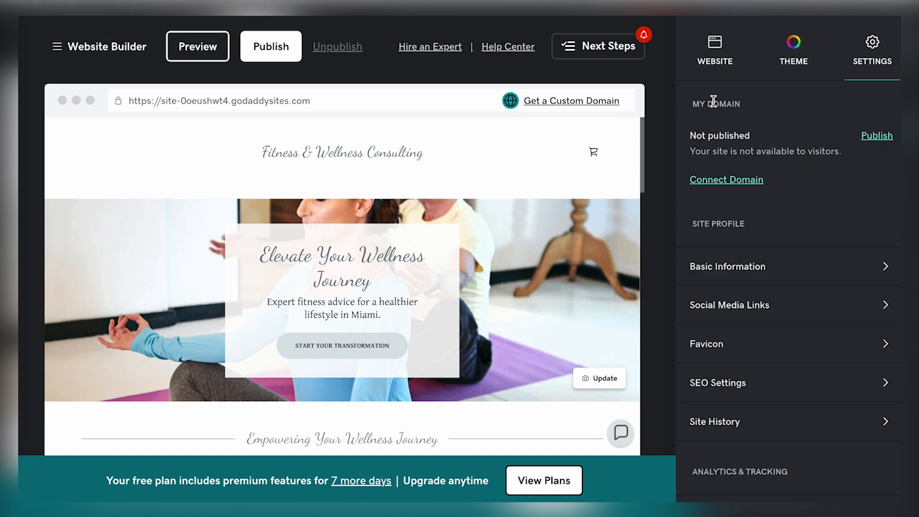
Step: Examine the Home page's SEO settings, including the page title and meta description fields, and return to the settings overview
{"action": "scroll", "coordinate": [744, 334], "scroll_direction": "down", "scroll_amount": 3}
{"action": "left_click", "coordinate": [720, 261]}
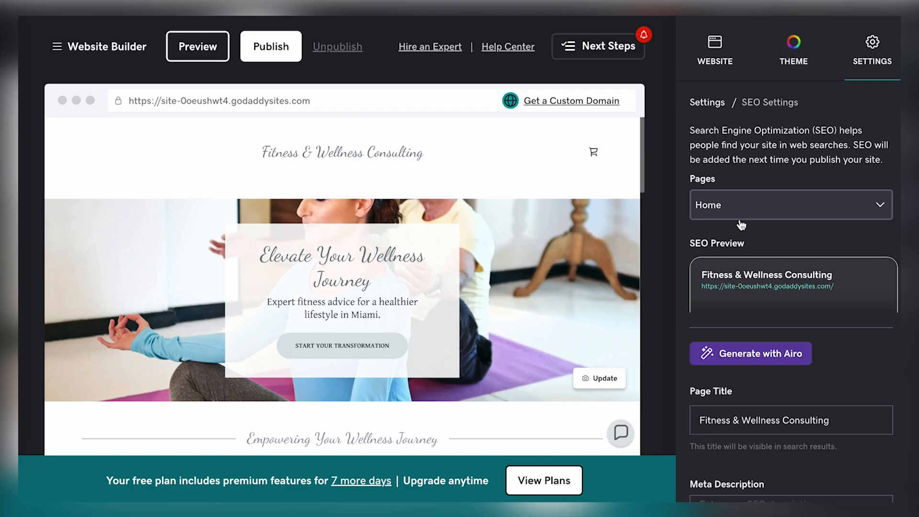
{"action": "scroll", "coordinate": [740, 225], "scroll_direction": "down", "scroll_amount": 3}
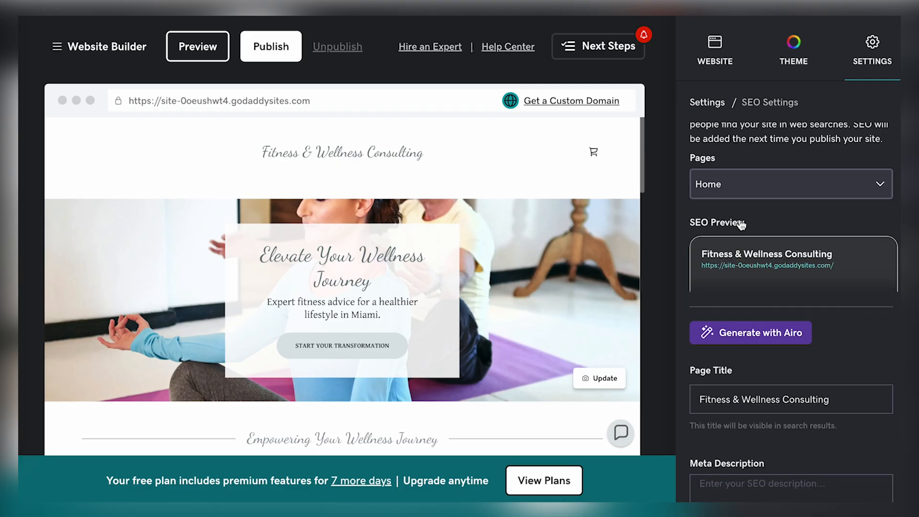
{"action": "scroll", "coordinate": [725, 305], "scroll_direction": "up", "scroll_amount": 3}
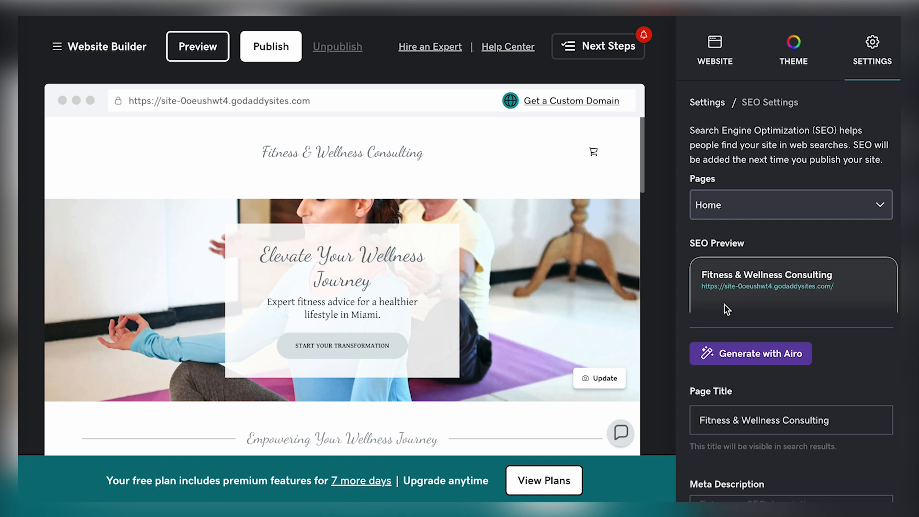
{"action": "scroll", "coordinate": [723, 305], "scroll_direction": "down", "scroll_amount": 3}
{"action": "left_click", "coordinate": [722, 299]}
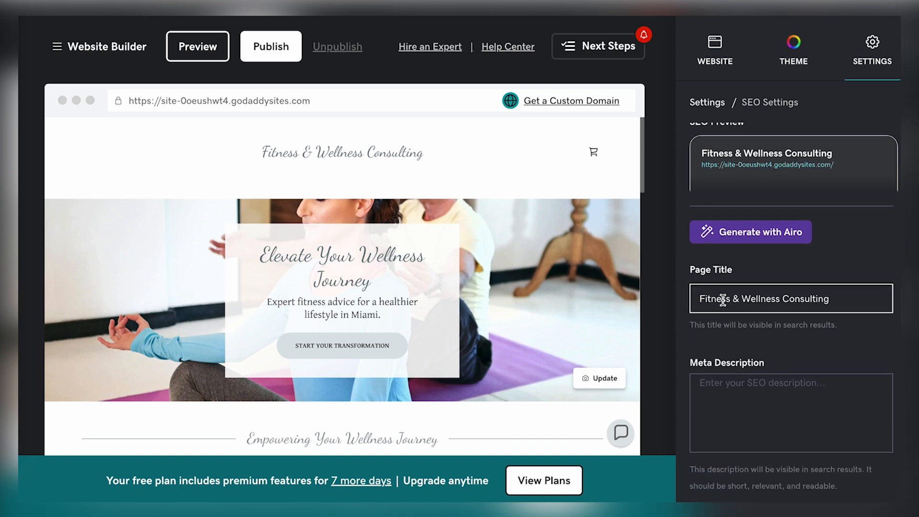
{"action": "left_click", "coordinate": [717, 390]}
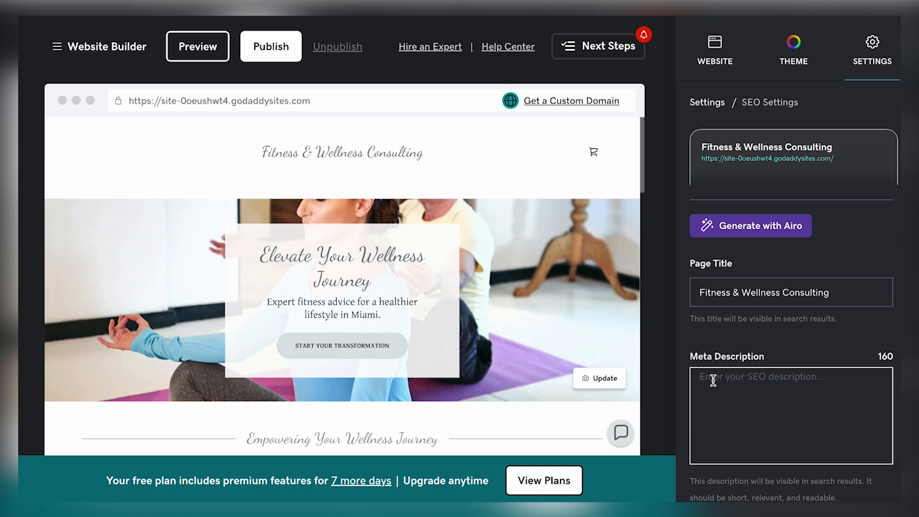
{"action": "scroll", "coordinate": [712, 379], "scroll_direction": "up", "scroll_amount": 3}
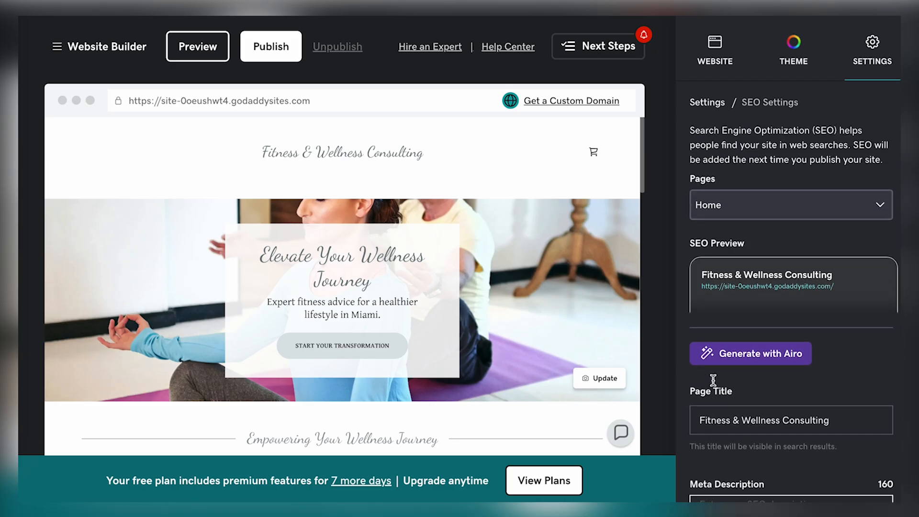
{"action": "left_click", "coordinate": [707, 104]}
Step: Examine the site history with its backup, restore and reset options, and return to the settings overview
{"action": "scroll", "coordinate": [719, 244], "scroll_direction": "down", "scroll_amount": 2}
{"action": "scroll", "coordinate": [720, 244], "scroll_direction": "down", "scroll_amount": 3}
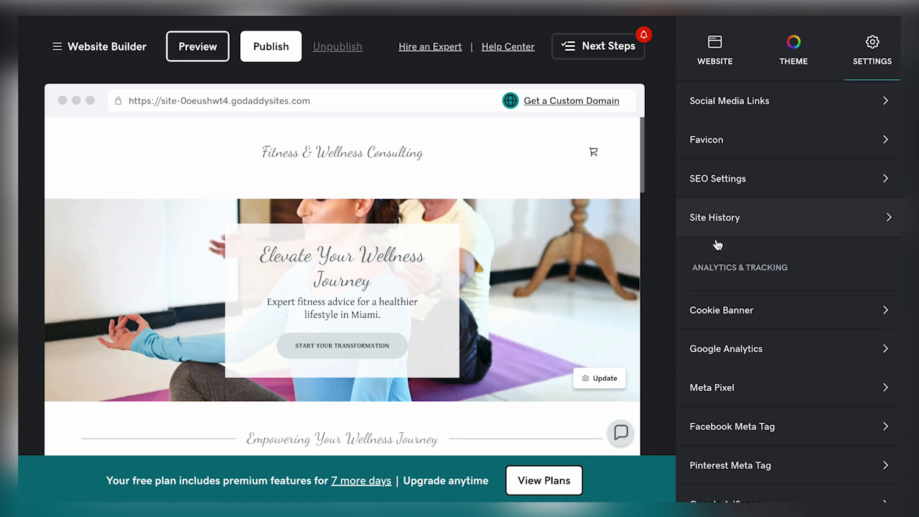
{"action": "left_click", "coordinate": [811, 196]}
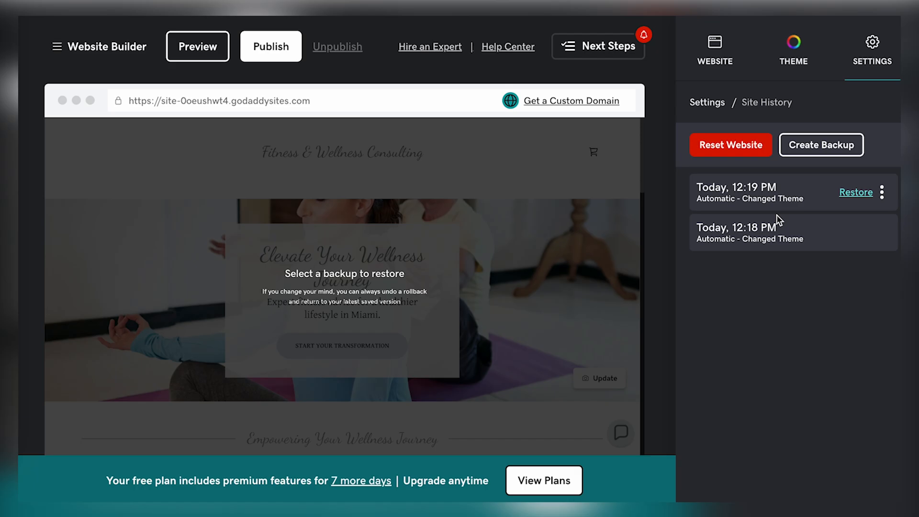
{"action": "left_click", "coordinate": [707, 102]}
{"action": "scroll", "coordinate": [770, 271], "scroll_direction": "down", "scroll_amount": 2}
{"action": "scroll", "coordinate": [770, 271], "scroll_direction": "down", "scroll_amount": 2}
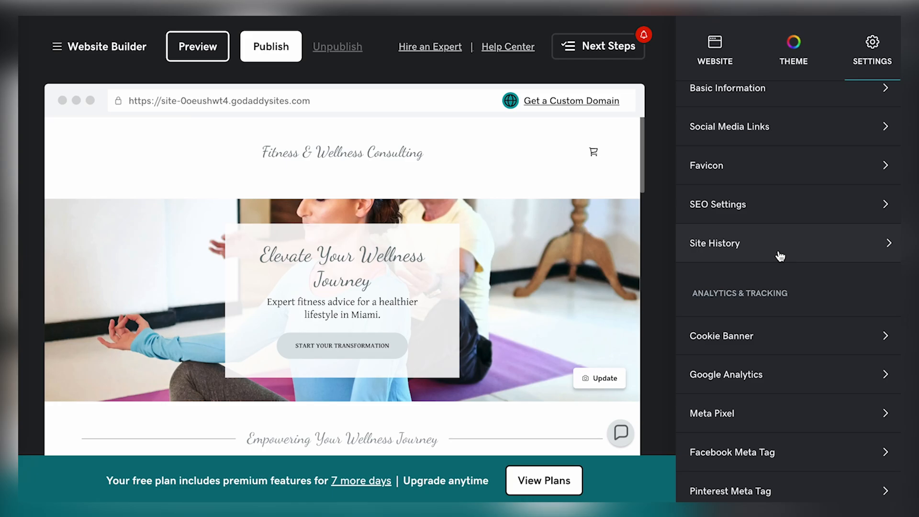
{"action": "left_click", "coordinate": [780, 256]}
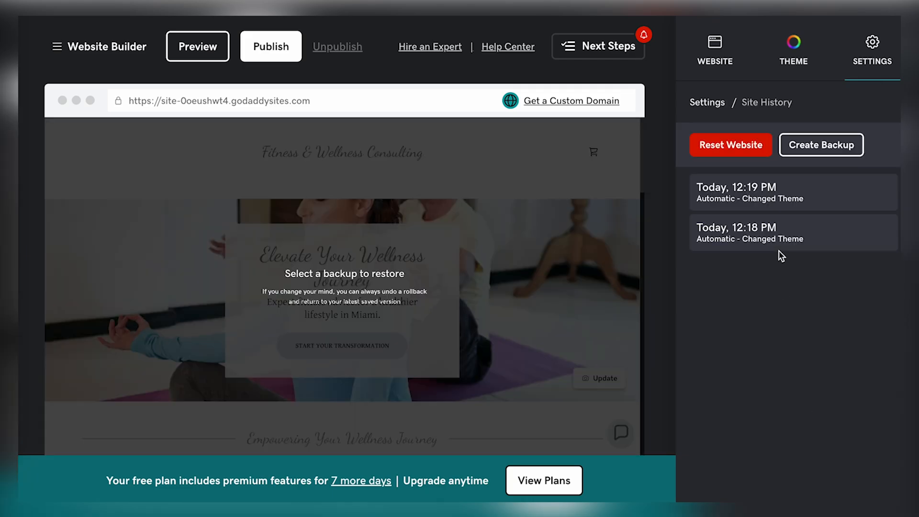
{"action": "left_click", "coordinate": [707, 103]}
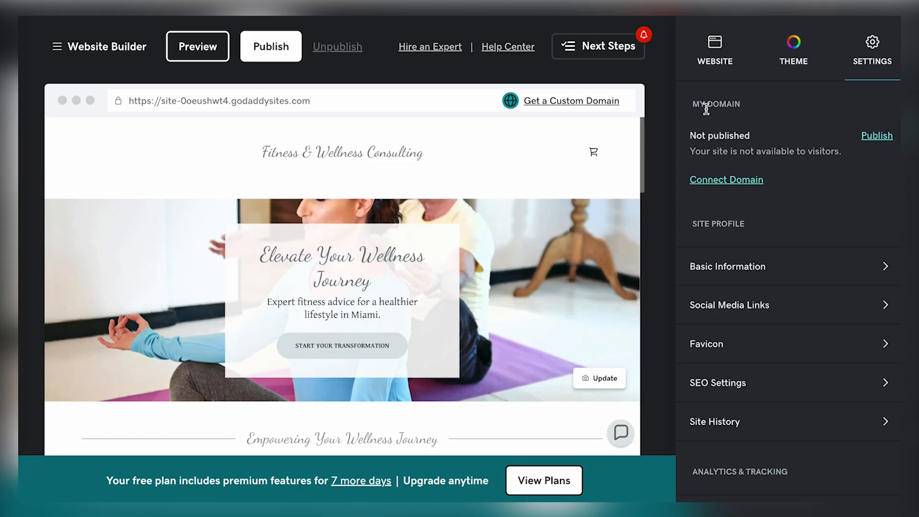
Step: Examine the cookie banner's notification switch, title, message and accept button text, and go back to the site settings
{"action": "scroll", "coordinate": [731, 218], "scroll_direction": "down", "scroll_amount": 3}
{"action": "scroll", "coordinate": [731, 221], "scroll_direction": "down", "scroll_amount": 2}
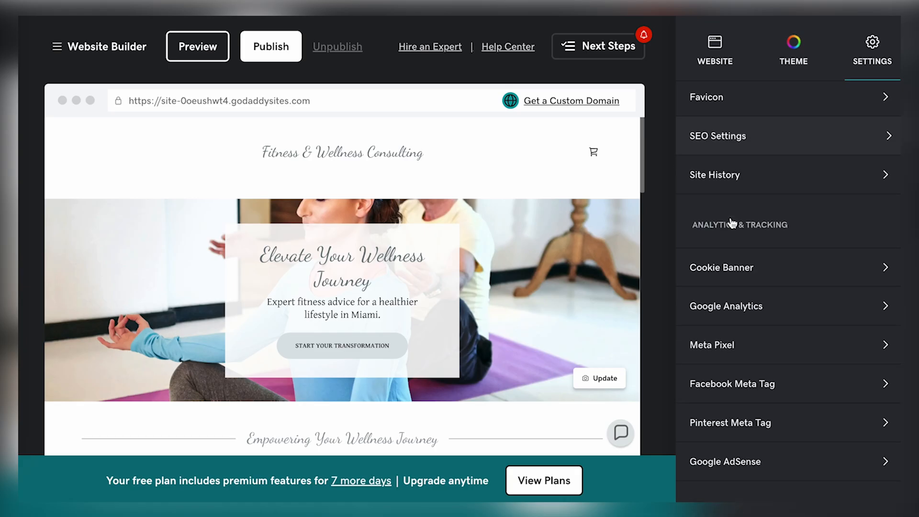
{"action": "left_click", "coordinate": [732, 281]}
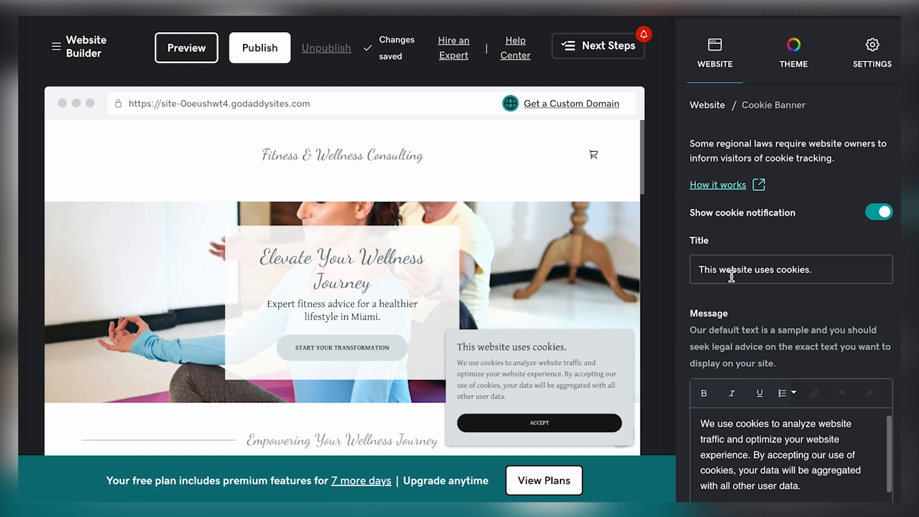
{"action": "scroll", "coordinate": [731, 275], "scroll_direction": "down", "scroll_amount": 3}
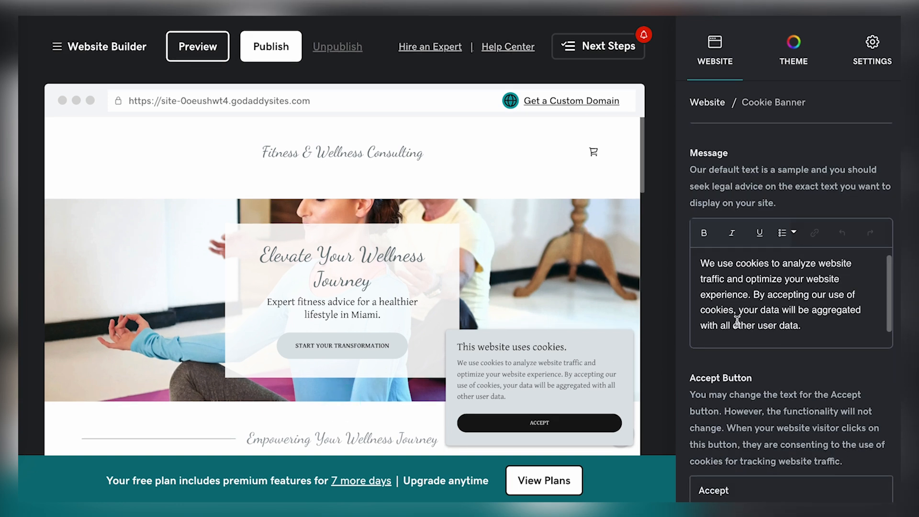
{"action": "scroll", "coordinate": [732, 229], "scroll_direction": "up", "scroll_amount": 3}
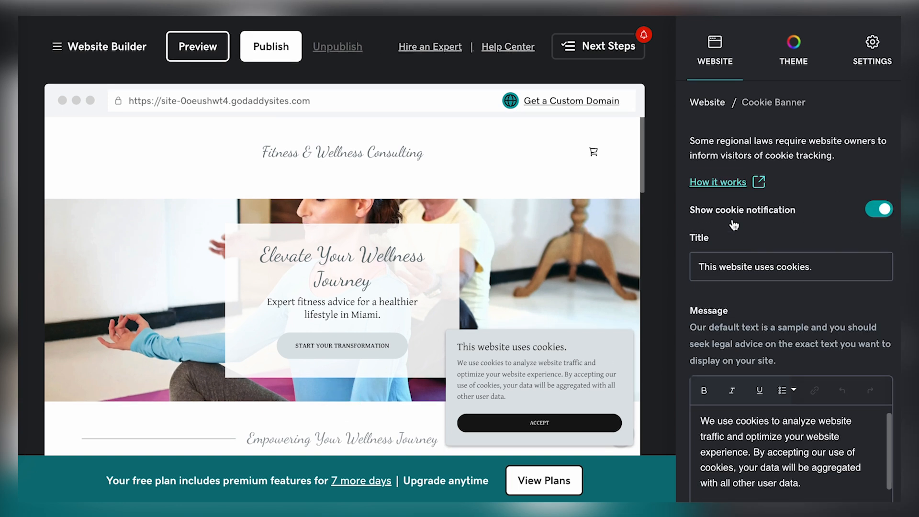
{"action": "left_click", "coordinate": [707, 104]}
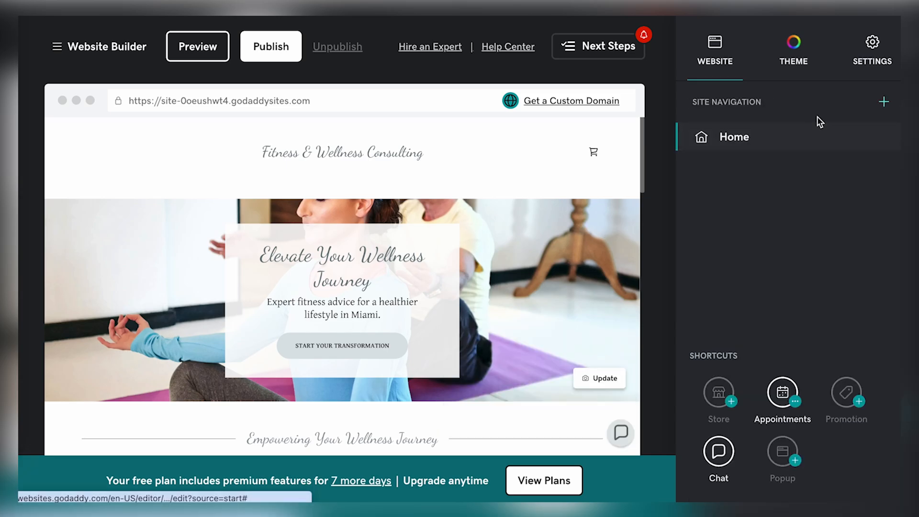
{"action": "left_click", "coordinate": [872, 51]}
Step: Examine the Google Analytics settings for website tracking, and return to the settings overview
{"action": "scroll", "coordinate": [776, 218], "scroll_direction": "down", "scroll_amount": 5}
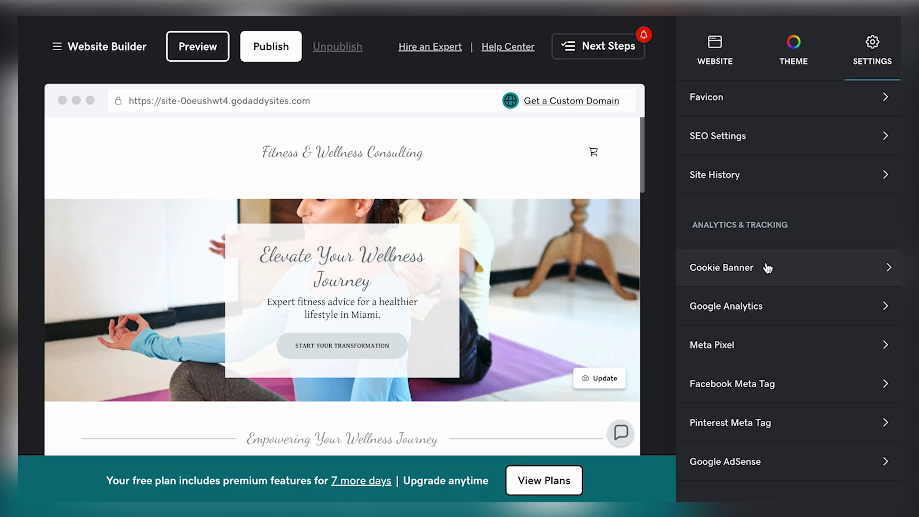
{"action": "left_click", "coordinate": [773, 314]}
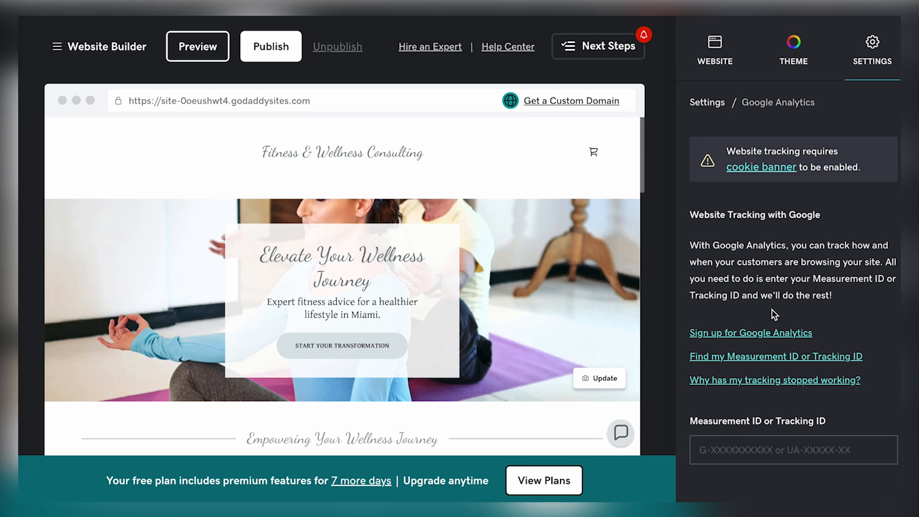
{"action": "left_click", "coordinate": [706, 102]}
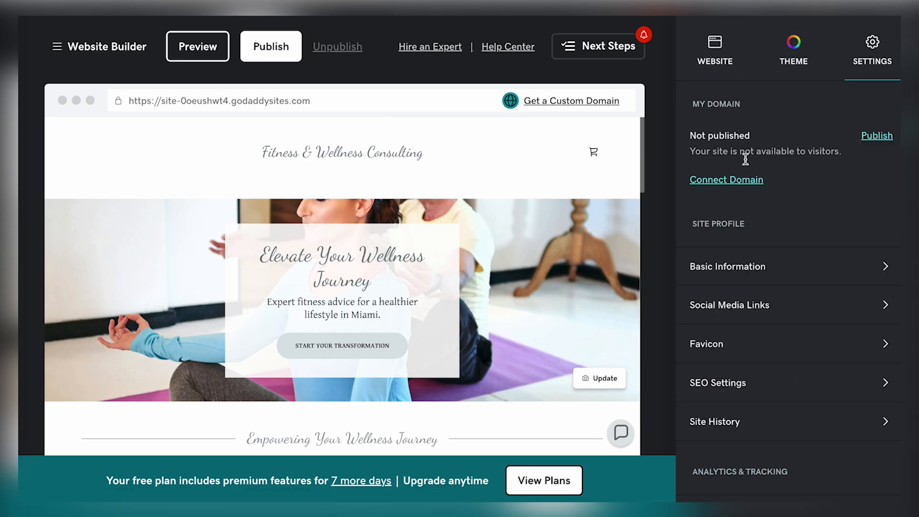
Step: Examine the Meta Pixel settings for tracking Facebook campaigns, and leave them for the settings overview
{"action": "scroll", "coordinate": [751, 317], "scroll_direction": "down", "scroll_amount": 5}
{"action": "scroll", "coordinate": [752, 317], "scroll_direction": "up", "scroll_amount": 2}
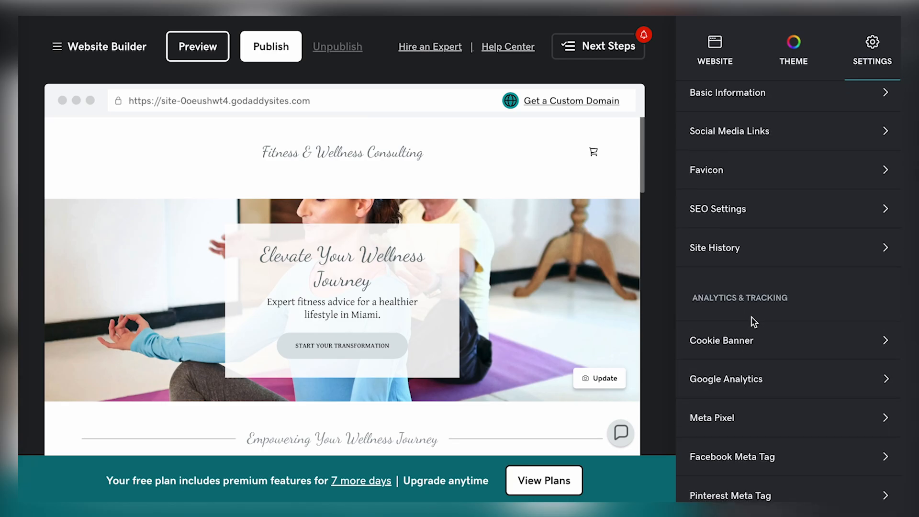
{"action": "scroll", "coordinate": [751, 316], "scroll_direction": "down", "scroll_amount": 2}
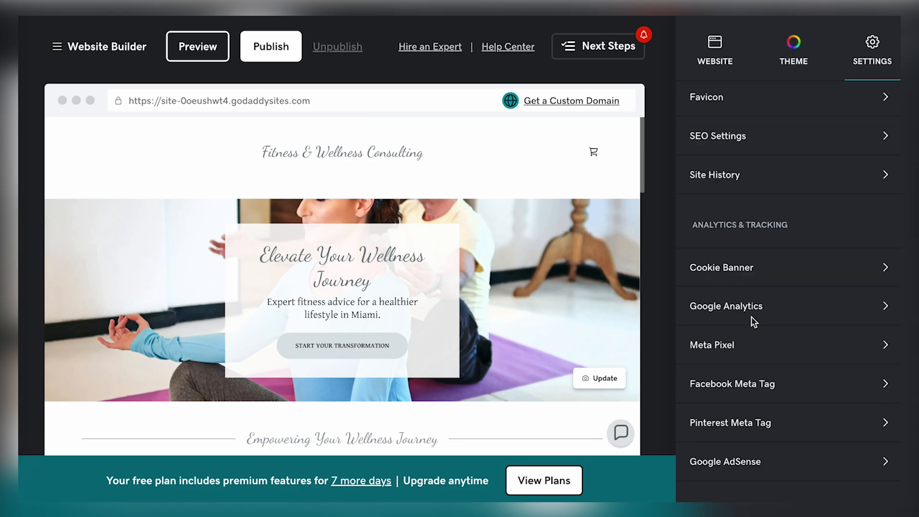
{"action": "left_click", "coordinate": [751, 356]}
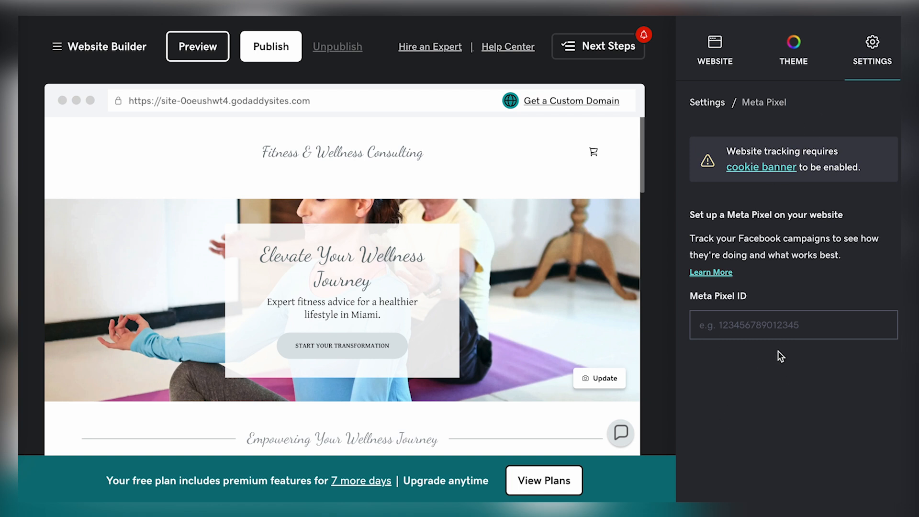
{"action": "left_click", "coordinate": [707, 102]}
Step: Examine the Facebook meta tag settings for claiming the website, and return to the remaining analytics and tracking options
{"action": "scroll", "coordinate": [796, 341], "scroll_direction": "down", "scroll_amount": 5}
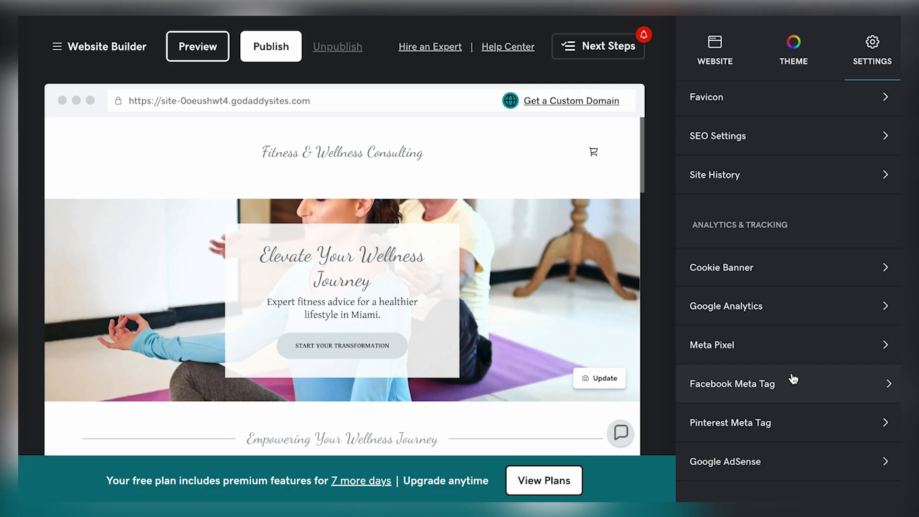
{"action": "left_click", "coordinate": [792, 379]}
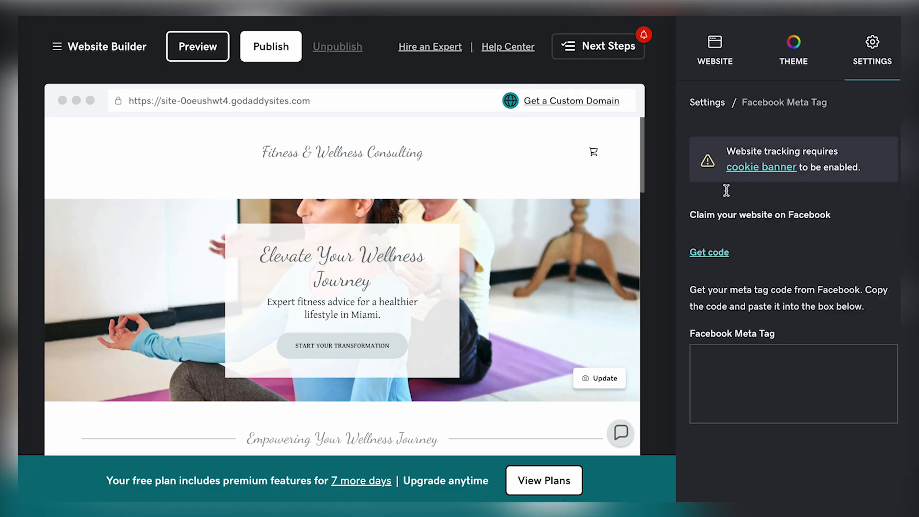
{"action": "left_click", "coordinate": [721, 109]}
{"action": "scroll", "coordinate": [775, 474], "scroll_direction": "down", "scroll_amount": 5}
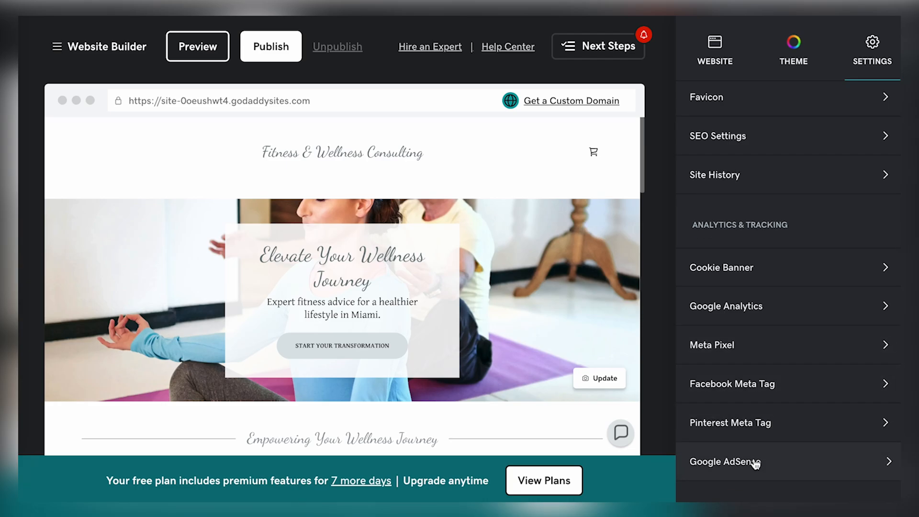
{"action": "scroll", "coordinate": [755, 462], "scroll_direction": "up", "scroll_amount": 5}
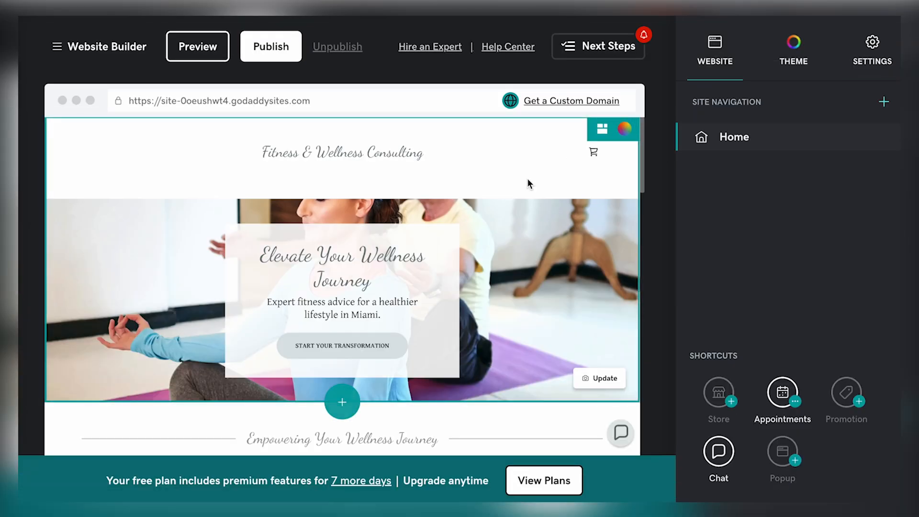
Step: Review the Home page's sections from the header down to the subscribe form, and return to the section above the online appointments
{"action": "scroll", "coordinate": [527, 180], "scroll_direction": "down", "scroll_amount": 3}
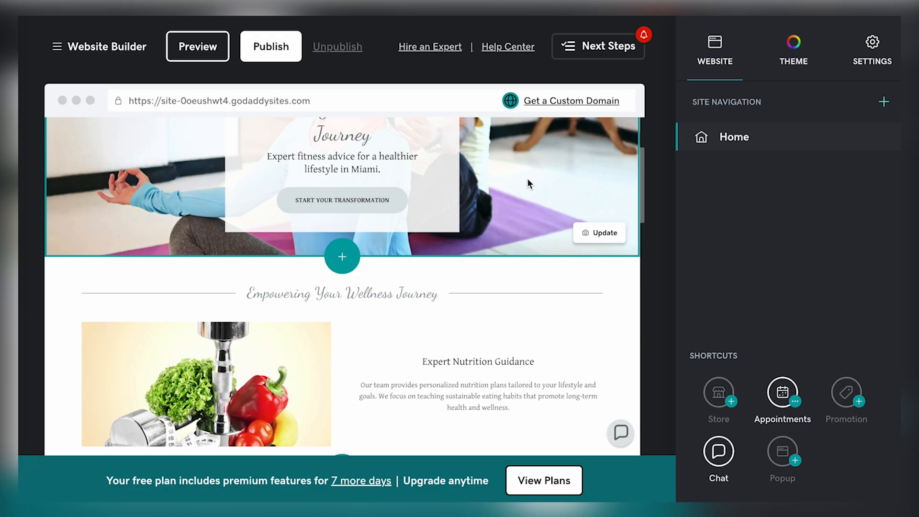
{"action": "scroll", "coordinate": [422, 224], "scroll_direction": "down", "scroll_amount": 5}
{"action": "scroll", "coordinate": [420, 223], "scroll_direction": "down", "scroll_amount": 10}
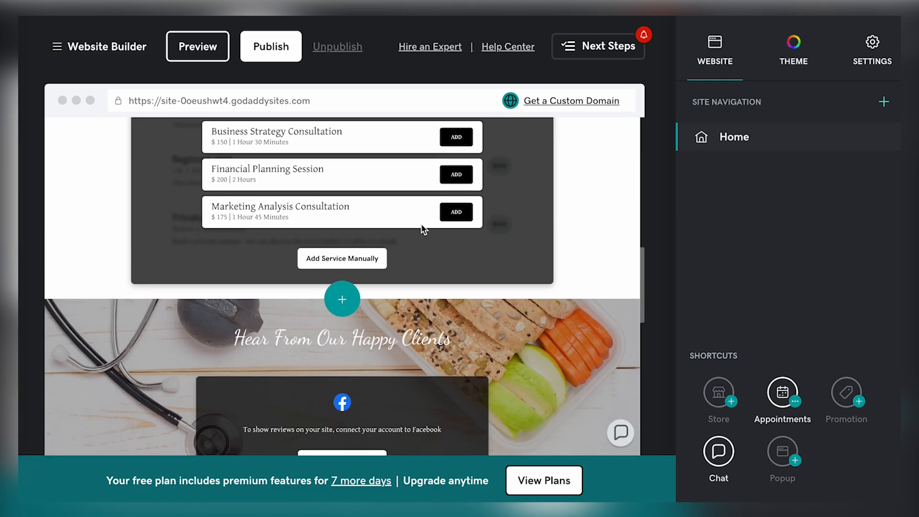
{"action": "scroll", "coordinate": [421, 223], "scroll_direction": "up", "scroll_amount": 10}
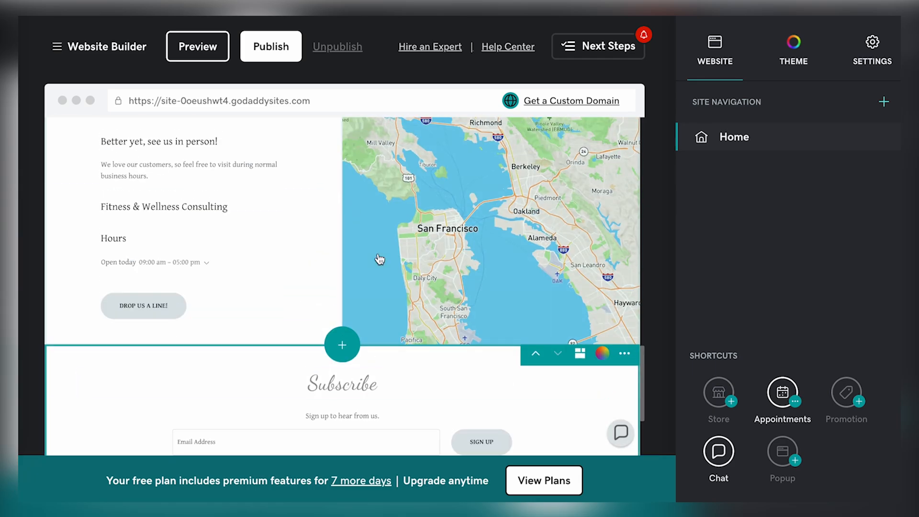
{"action": "scroll", "coordinate": [289, 295], "scroll_direction": "up", "scroll_amount": 5}
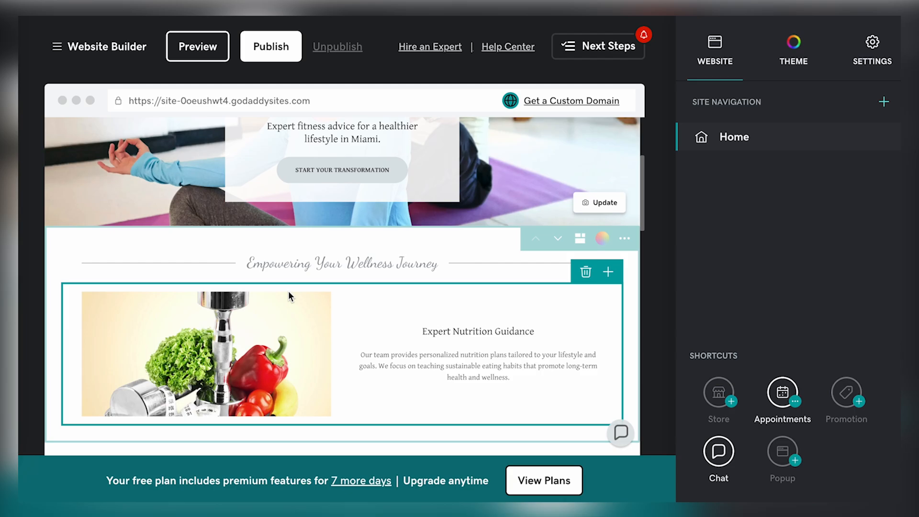
{"action": "scroll", "coordinate": [288, 297], "scroll_direction": "down", "scroll_amount": 3}
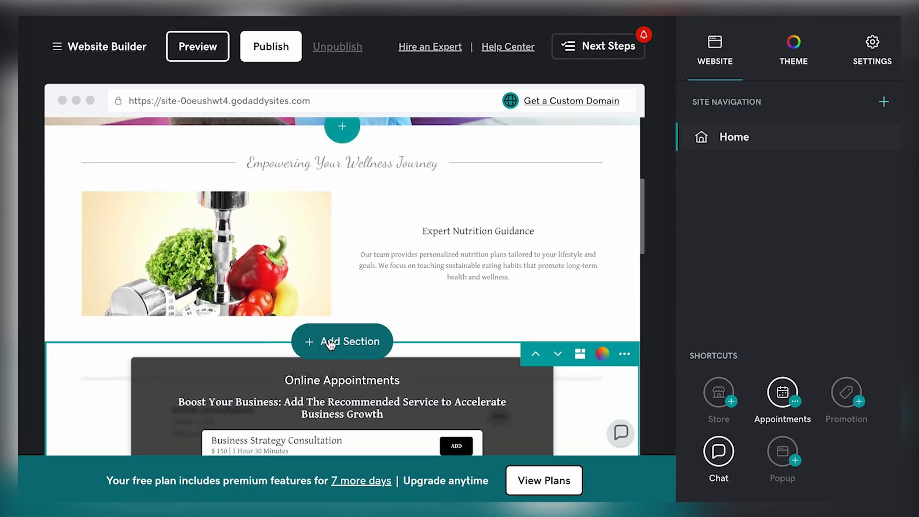
Step: Start adding a section above the online appointments, and browse the Get Paid section designs
{"action": "left_click", "coordinate": [330, 344]}
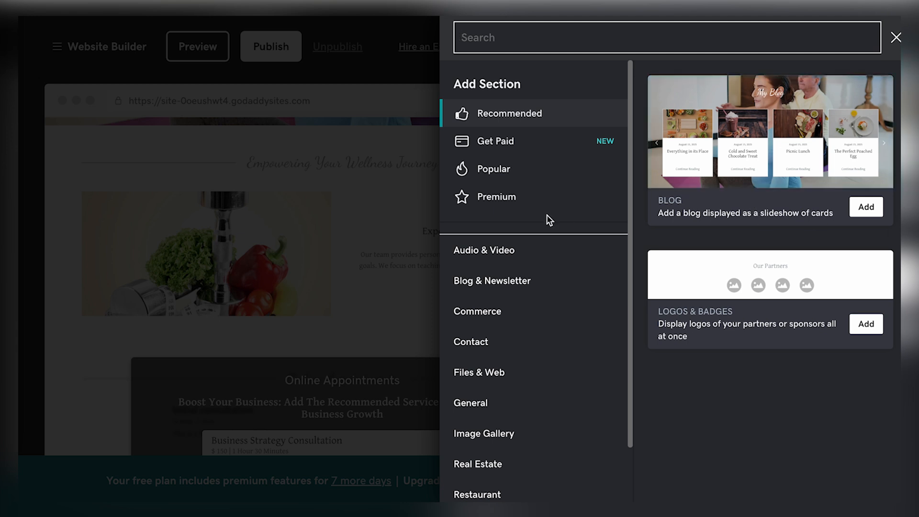
{"action": "left_click", "coordinate": [521, 147]}
{"action": "scroll", "coordinate": [673, 261], "scroll_direction": "down", "scroll_amount": 4}
{"action": "scroll", "coordinate": [679, 287], "scroll_direction": "down", "scroll_amount": 4}
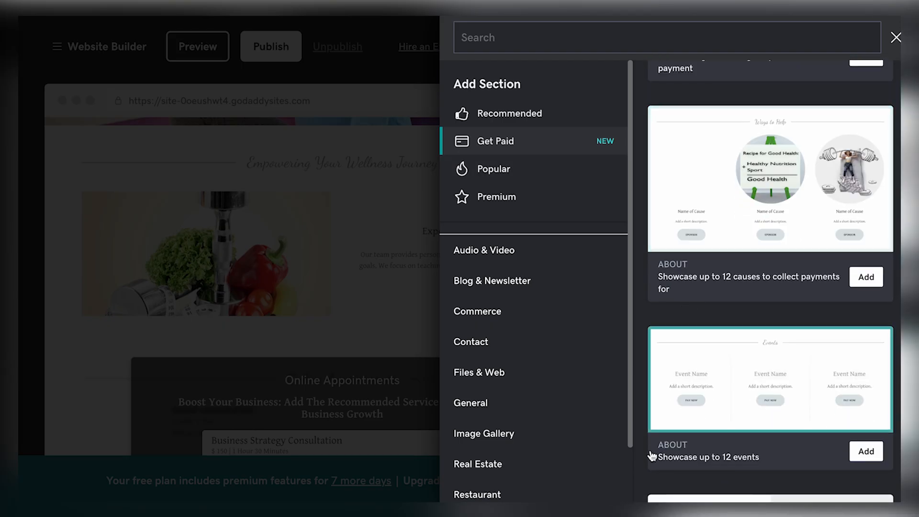
{"action": "scroll", "coordinate": [665, 383], "scroll_direction": "down", "scroll_amount": 4}
Step: Add the Social Links section from the popular section designs to the Home page
{"action": "left_click", "coordinate": [512, 170]}
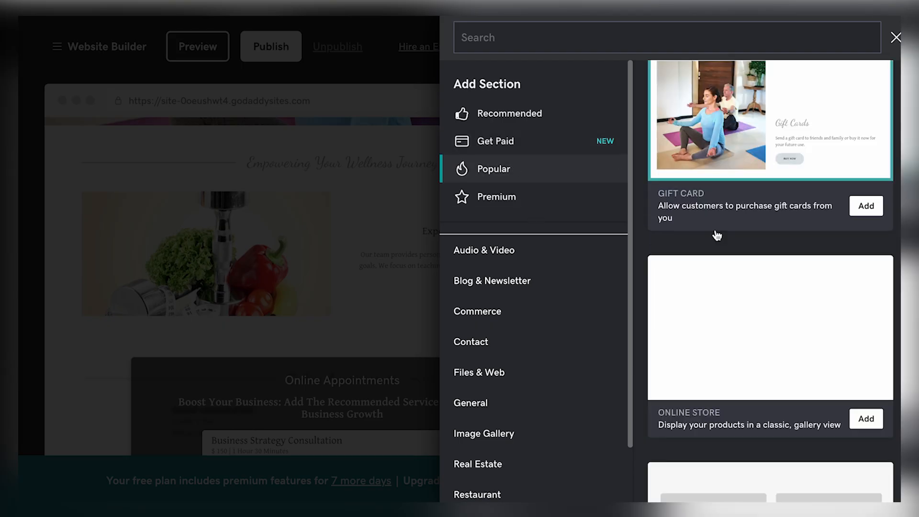
{"action": "scroll", "coordinate": [716, 235], "scroll_direction": "down", "scroll_amount": 6}
{"action": "scroll", "coordinate": [722, 215], "scroll_direction": "down", "scroll_amount": 4}
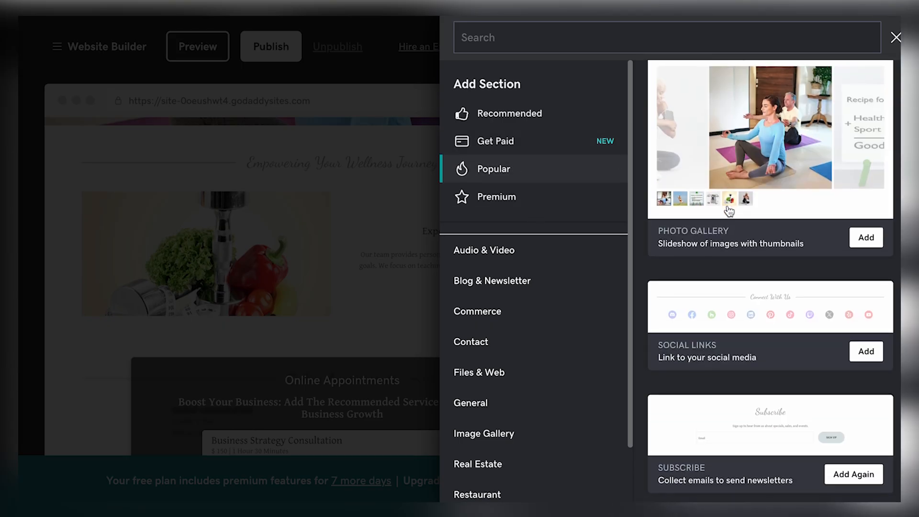
{"action": "scroll", "coordinate": [710, 261], "scroll_direction": "down", "scroll_amount": 1}
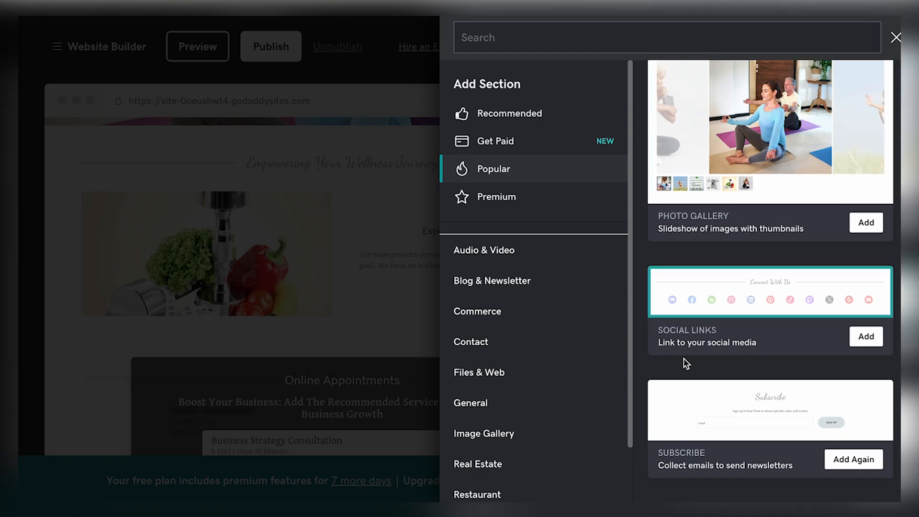
{"action": "scroll", "coordinate": [510, 335], "scroll_direction": "down", "scroll_amount": 2}
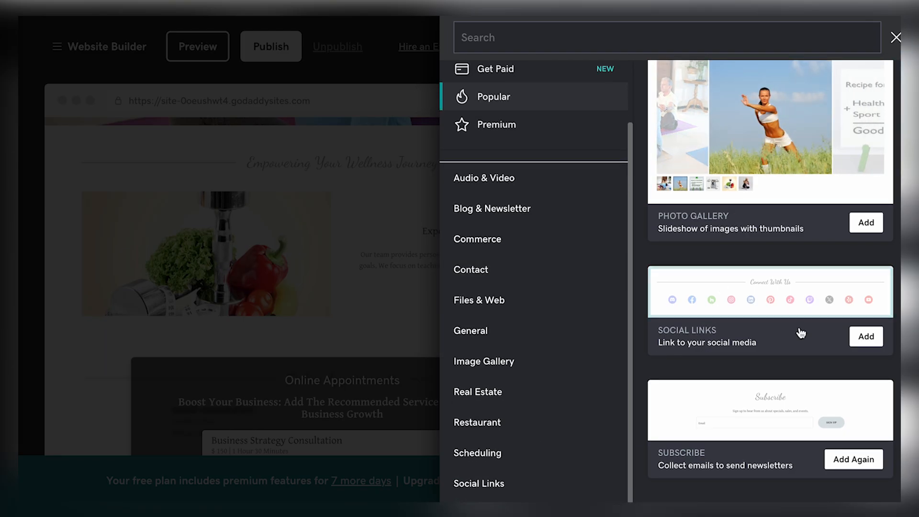
{"action": "left_click", "coordinate": [856, 345]}
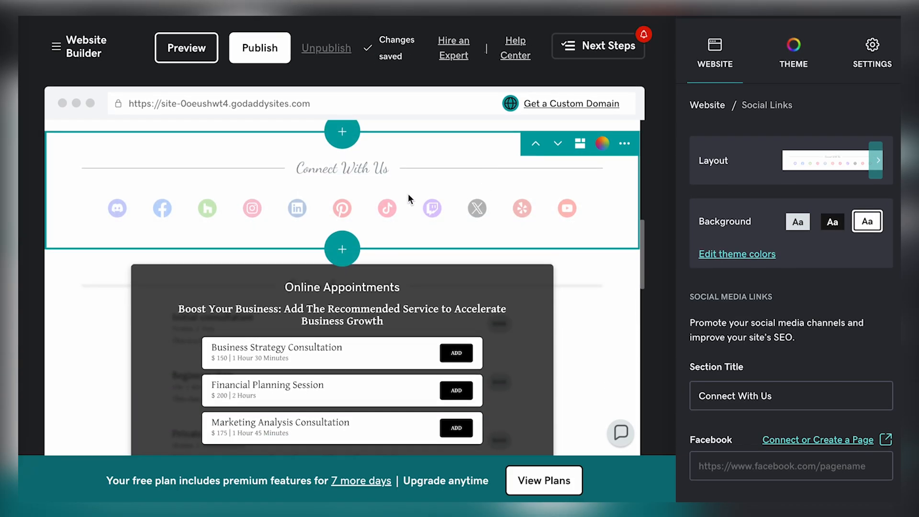
Step: Review the Social Links section's settings, including its layout, background, title and profile link fields
{"action": "left_click", "coordinate": [627, 141]}
{"action": "left_click", "coordinate": [627, 142]}
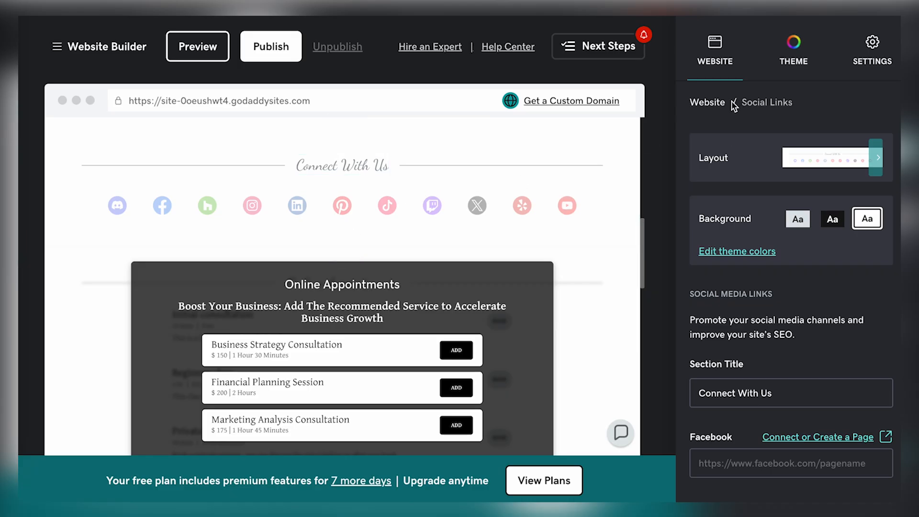
{"action": "scroll", "coordinate": [729, 287], "scroll_direction": "down", "scroll_amount": 15}
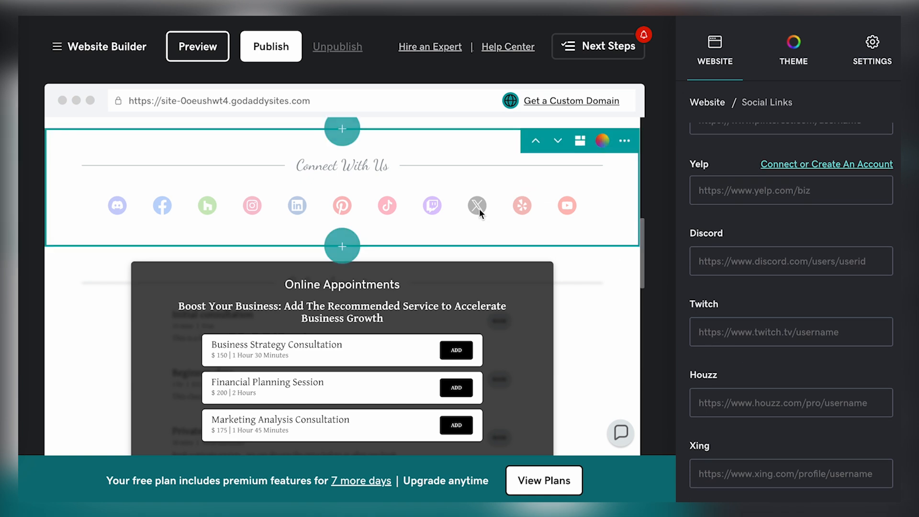
{"action": "scroll", "coordinate": [747, 283], "scroll_direction": "up", "scroll_amount": 15}
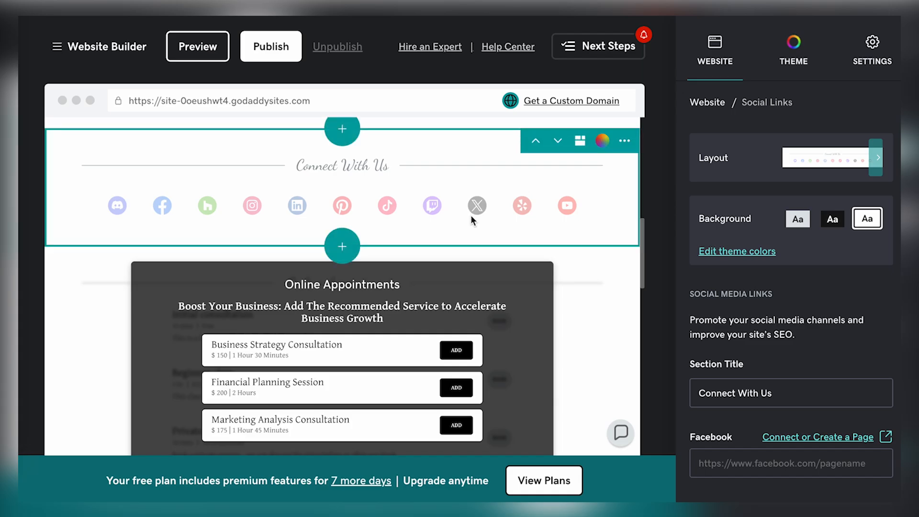
Step: Open the media settings of the Expert Nutrition Guidance group and examine the image options down to Add Link
{"action": "scroll", "coordinate": [335, 164], "scroll_direction": "up", "scroll_amount": 5}
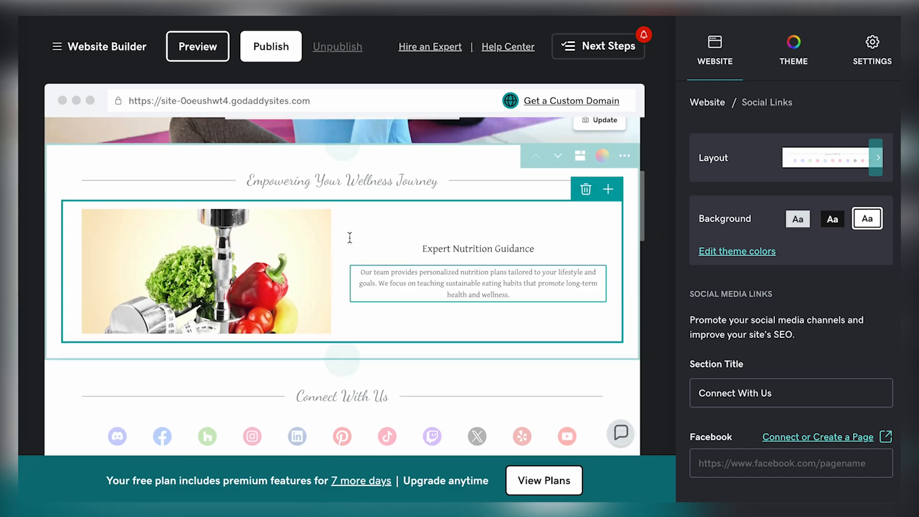
{"action": "left_click", "coordinate": [436, 295]}
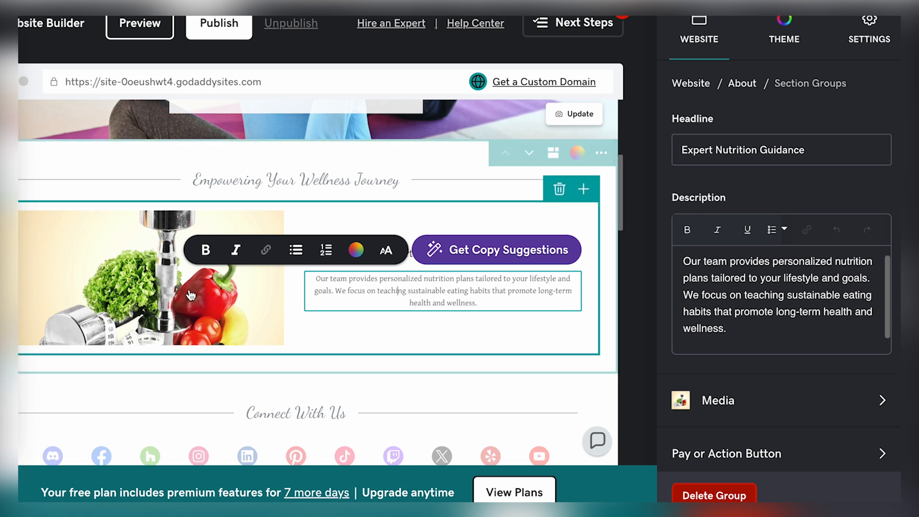
{"action": "left_click", "coordinate": [764, 421]}
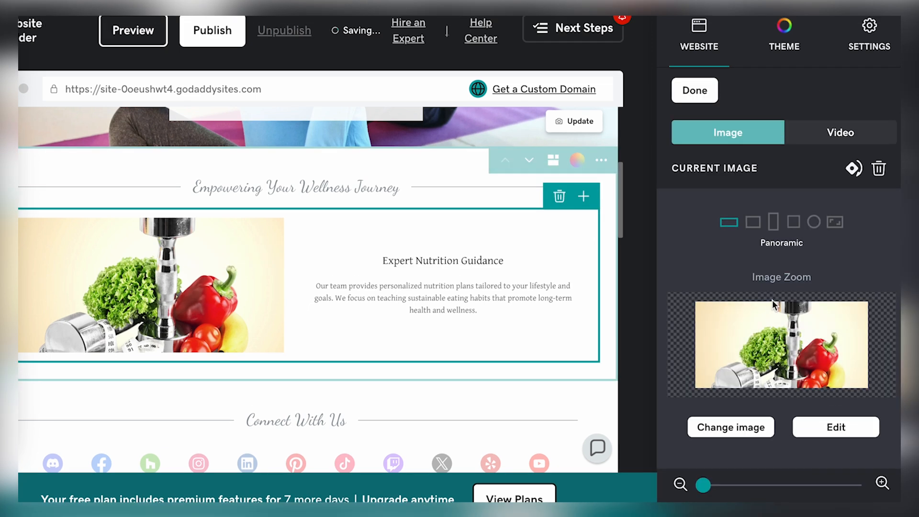
{"action": "scroll", "coordinate": [730, 199], "scroll_direction": "down", "scroll_amount": 4}
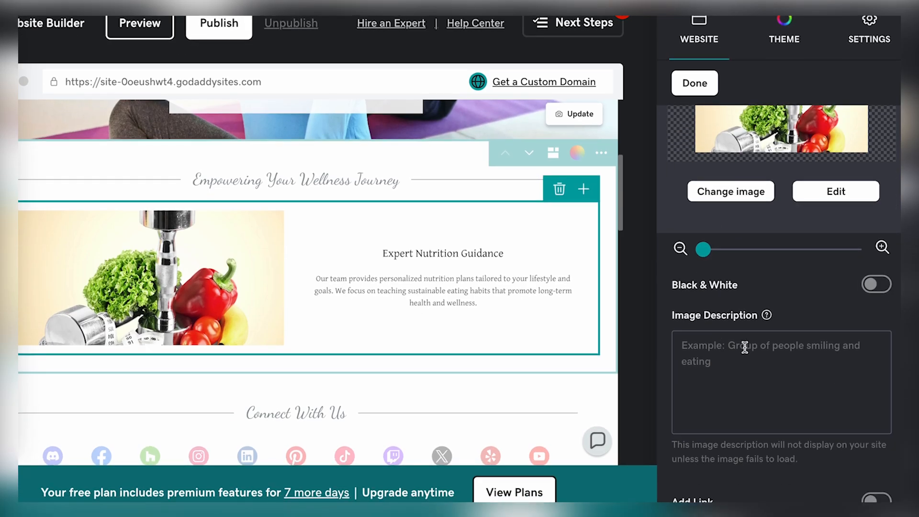
{"action": "scroll", "coordinate": [744, 348], "scroll_direction": "down", "scroll_amount": 1}
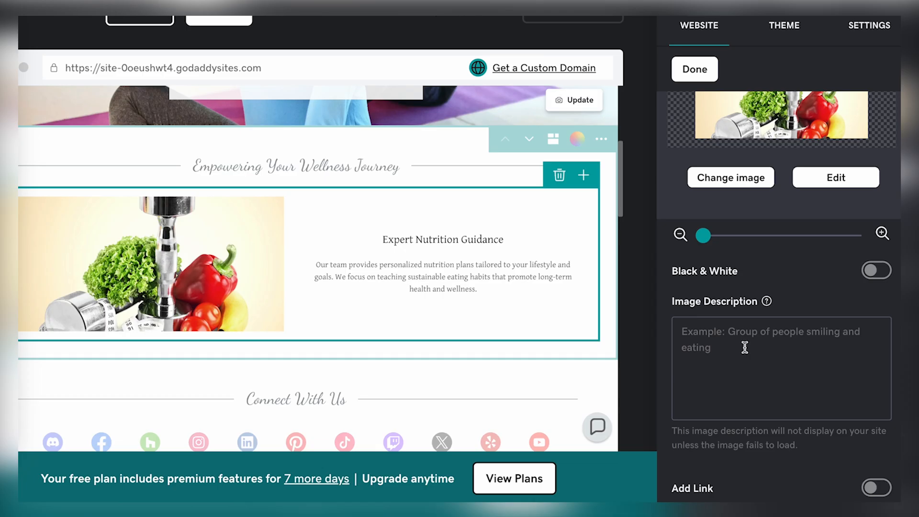
Step: Try the link option for the nutrition image, and switch it off again
{"action": "left_click", "coordinate": [876, 487]}
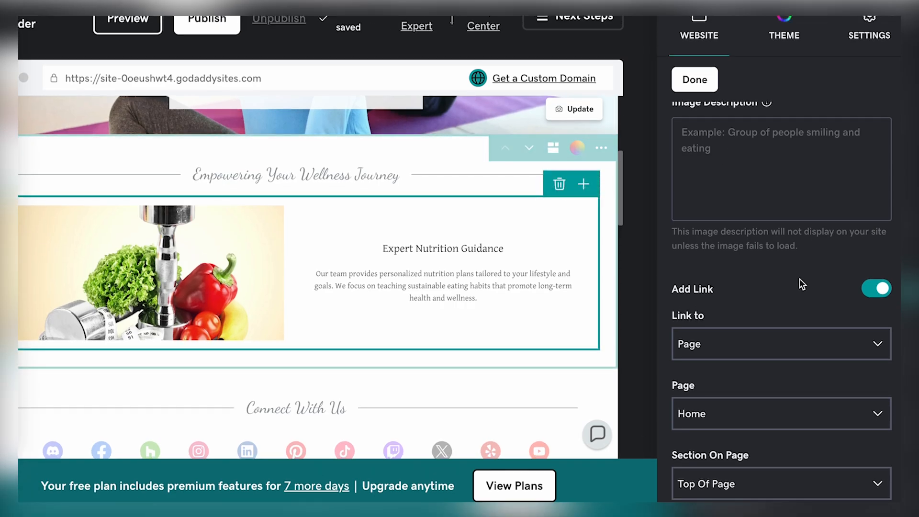
{"action": "left_click", "coordinate": [875, 286]}
{"action": "scroll", "coordinate": [795, 346], "scroll_direction": "up", "scroll_amount": 5}
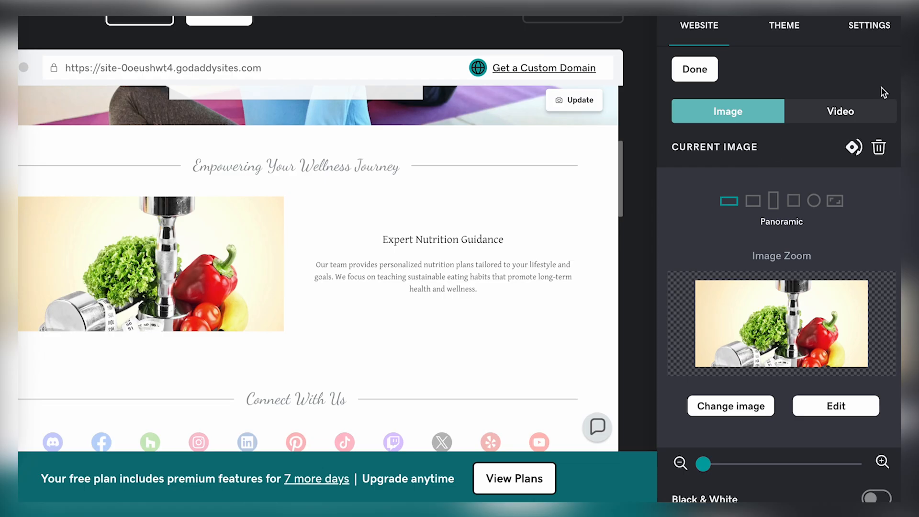
Step: Examine the video options for the nutrition group's media, and return to the image settings
{"action": "left_click", "coordinate": [847, 112]}
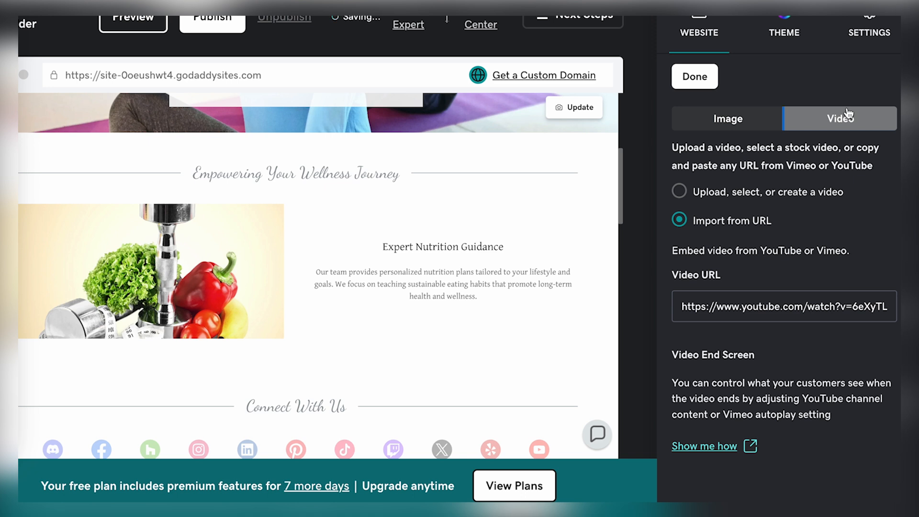
{"action": "scroll", "coordinate": [489, 220], "scroll_direction": "up", "scroll_amount": 5}
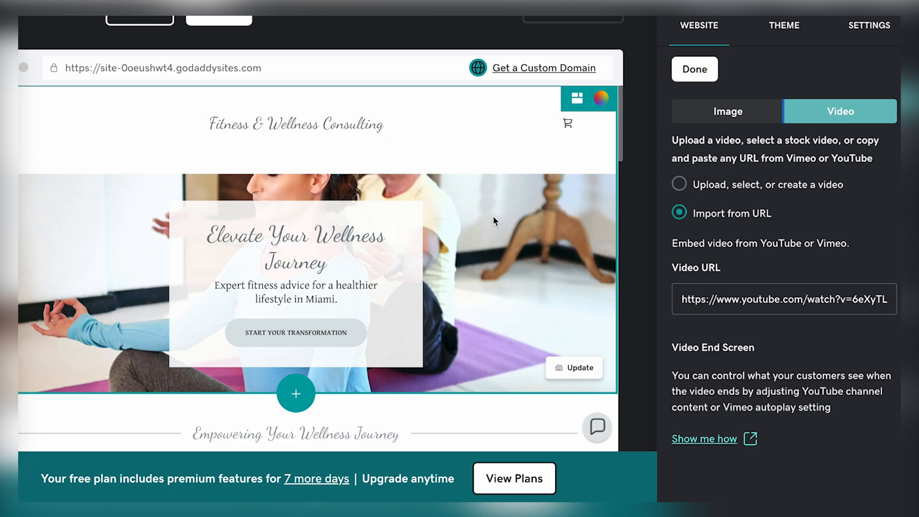
{"action": "left_click", "coordinate": [707, 119]}
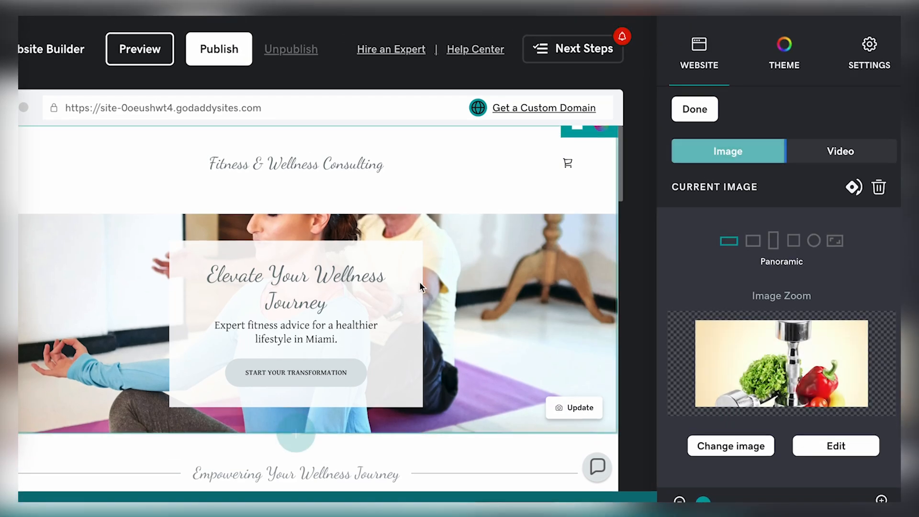
Step: Open the Expert Nutrition Guidance description for editing, followed by the title of the Connect With Us section
{"action": "scroll", "coordinate": [419, 281], "scroll_direction": "down", "scroll_amount": 7}
{"action": "left_click", "coordinate": [481, 242]}
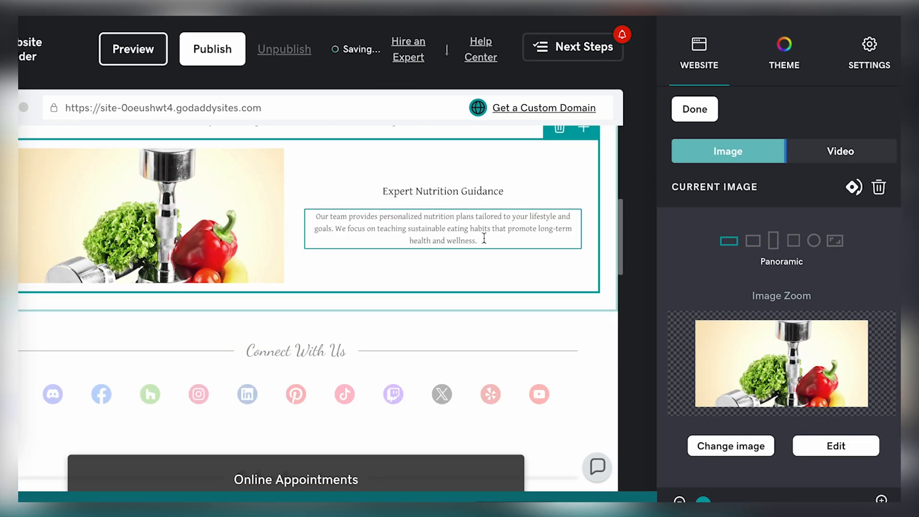
{"action": "left_click", "coordinate": [803, 364]}
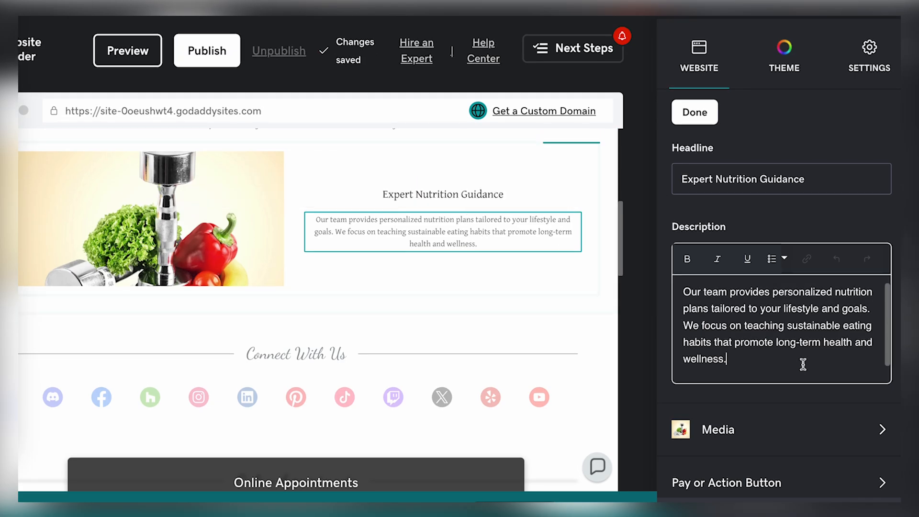
{"action": "scroll", "coordinate": [593, 360], "scroll_direction": "down", "scroll_amount": 3}
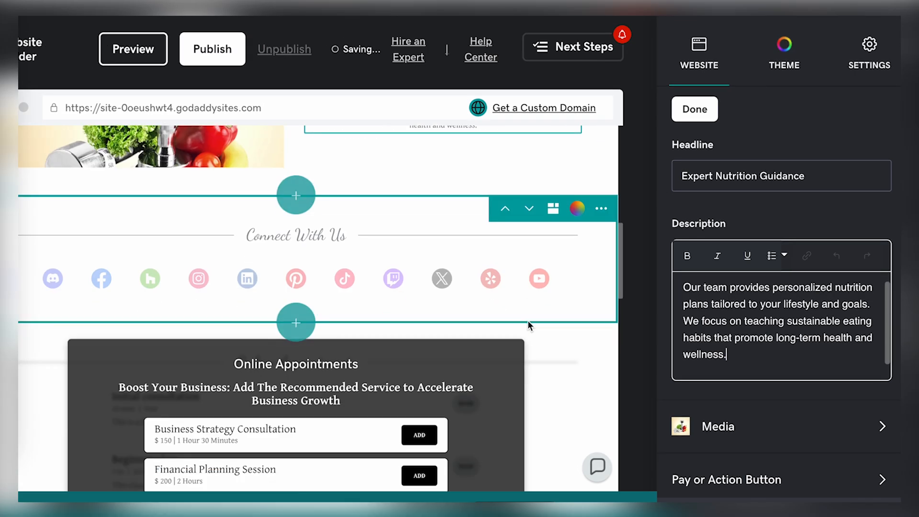
{"action": "left_click", "coordinate": [312, 234]}
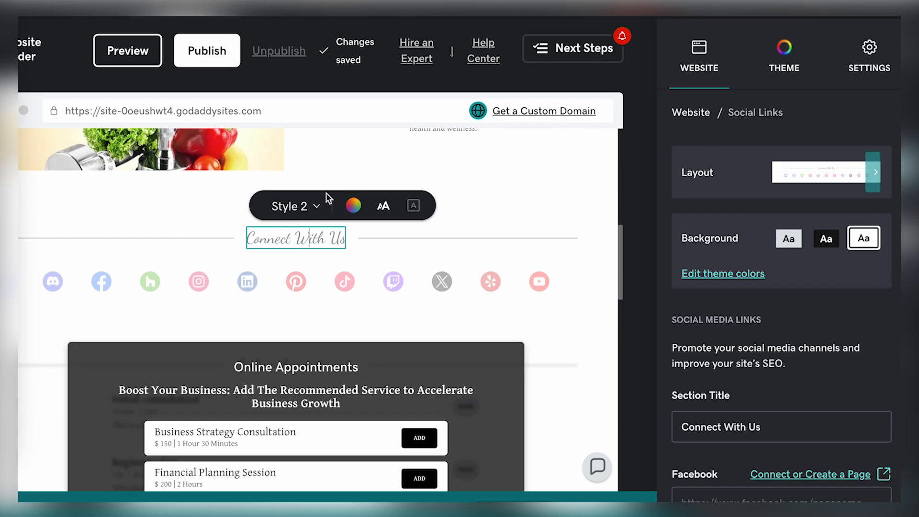
Step: Try moving the Online Appointments section above the social links, and move it back below them
{"action": "scroll", "coordinate": [323, 238], "scroll_direction": "down", "scroll_amount": 3}
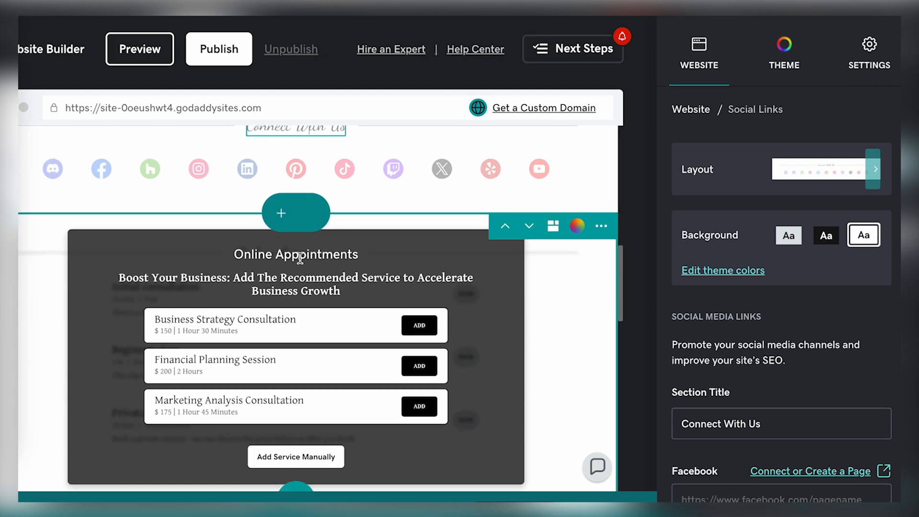
{"action": "left_click", "coordinate": [505, 229]}
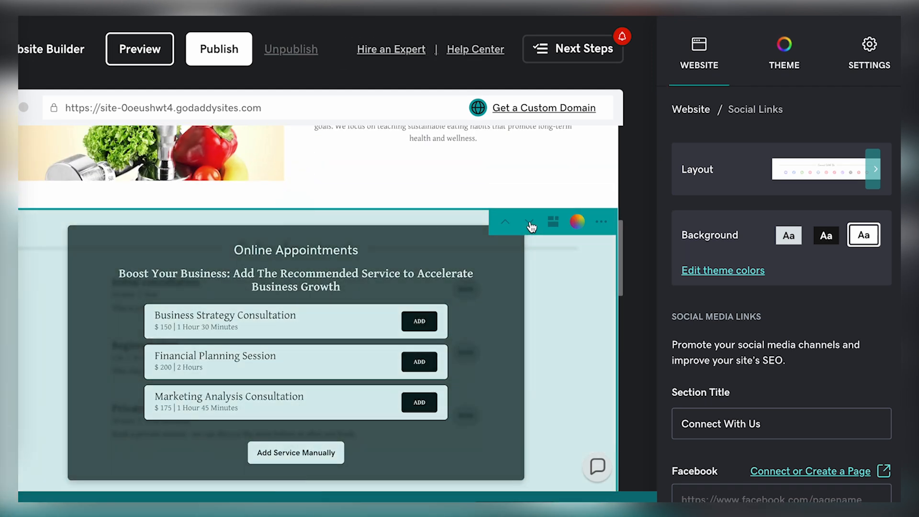
{"action": "left_click", "coordinate": [528, 223]}
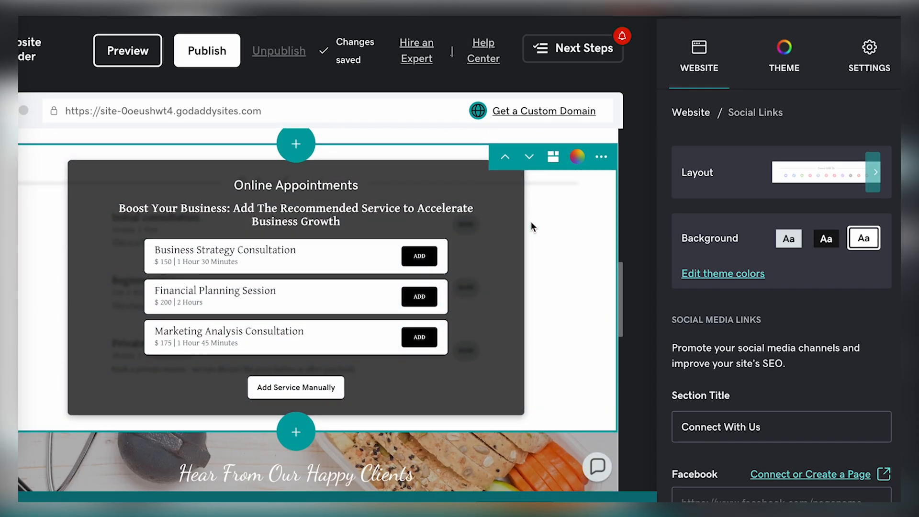
Step: Examine the Online Appointments section's settings, from layout, background and titles to services, image scaling and appointments shortcuts
{"action": "left_click", "coordinate": [372, 379]}
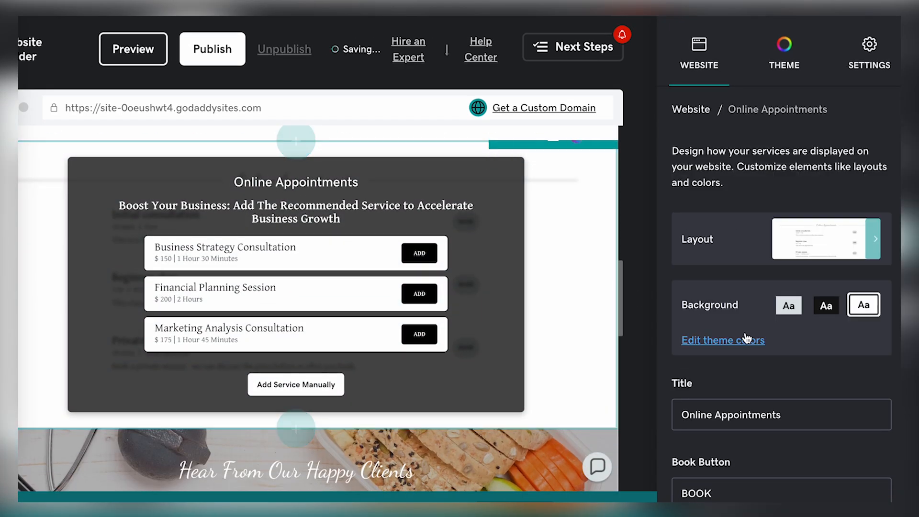
{"action": "scroll", "coordinate": [745, 330], "scroll_direction": "down", "scroll_amount": 7}
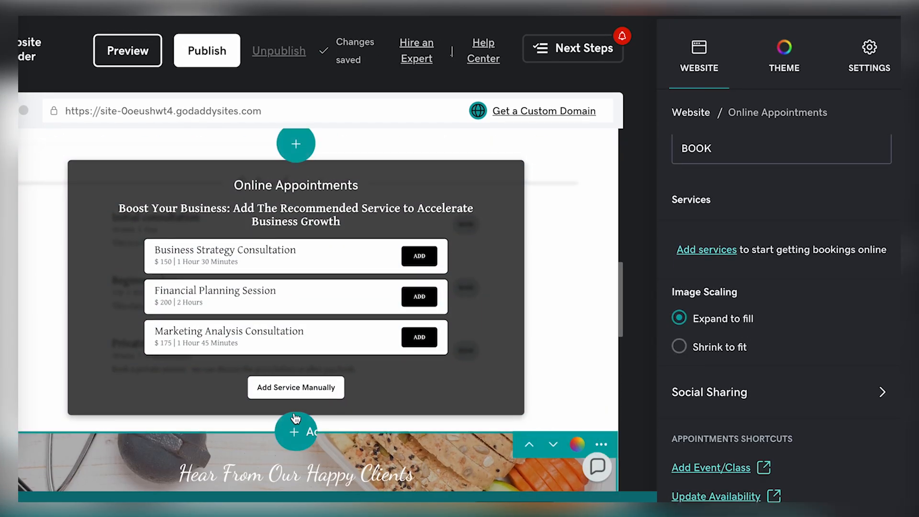
{"action": "scroll", "coordinate": [794, 277], "scroll_direction": "up", "scroll_amount": 2}
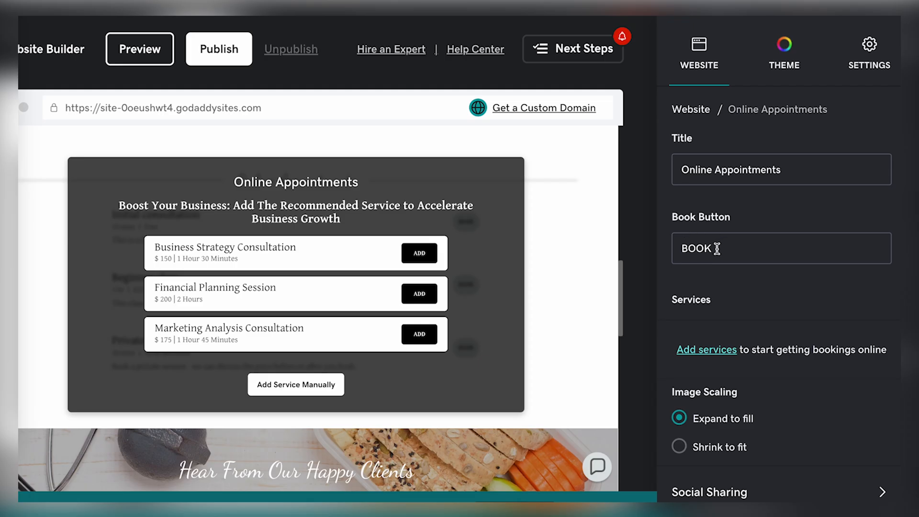
{"action": "scroll", "coordinate": [802, 268], "scroll_direction": "up", "scroll_amount": 1}
{"action": "scroll", "coordinate": [804, 271], "scroll_direction": "down", "scroll_amount": 2}
{"action": "scroll", "coordinate": [802, 271], "scroll_direction": "down", "scroll_amount": 4}
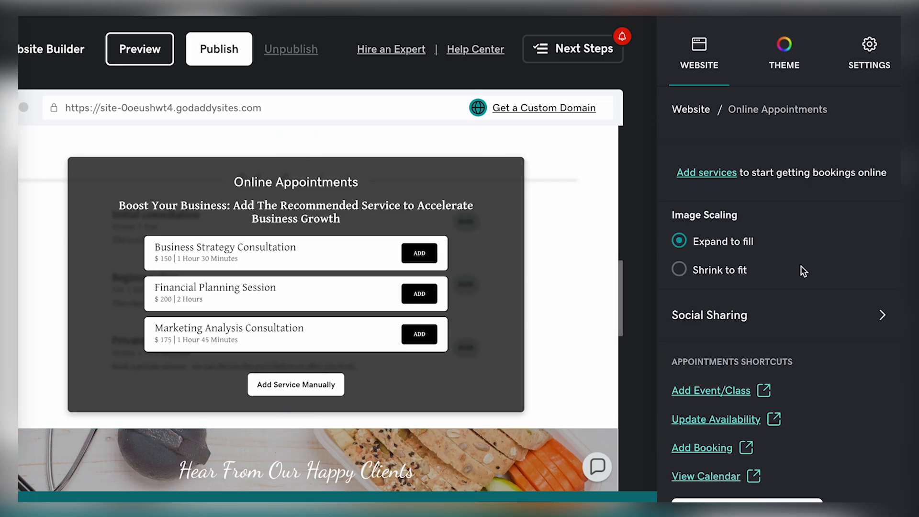
{"action": "scroll", "coordinate": [802, 271], "scroll_direction": "up", "scroll_amount": 5}
{"action": "scroll", "coordinate": [803, 271], "scroll_direction": "up", "scroll_amount": 3}
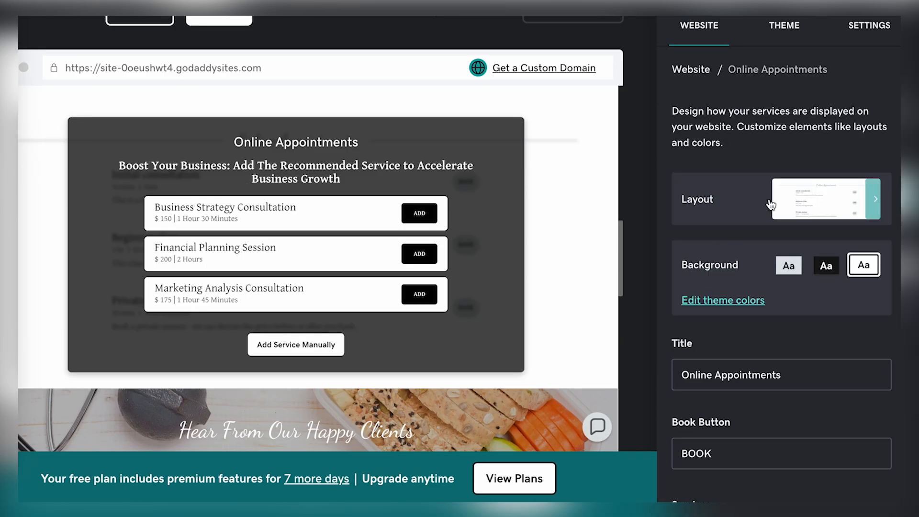
{"action": "scroll", "coordinate": [763, 77], "scroll_direction": "up", "scroll_amount": 1}
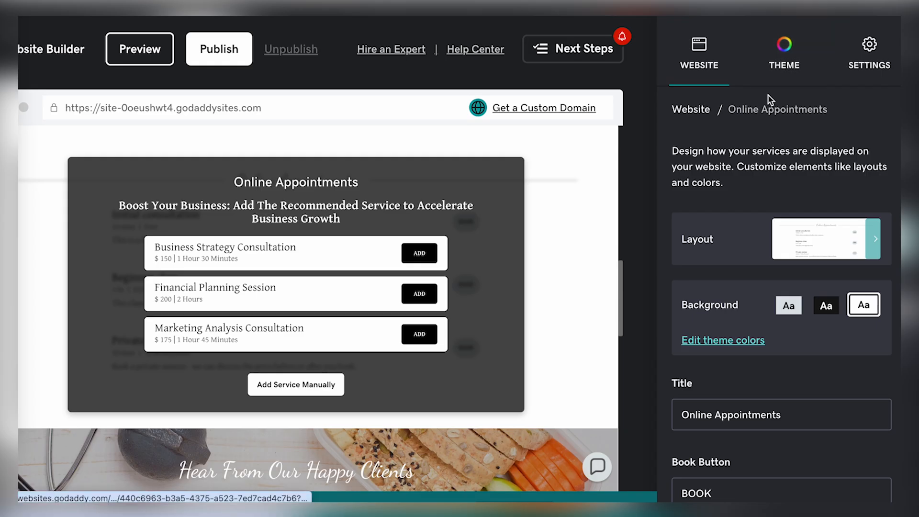
{"action": "scroll", "coordinate": [766, 231], "scroll_direction": "down", "scroll_amount": 8}
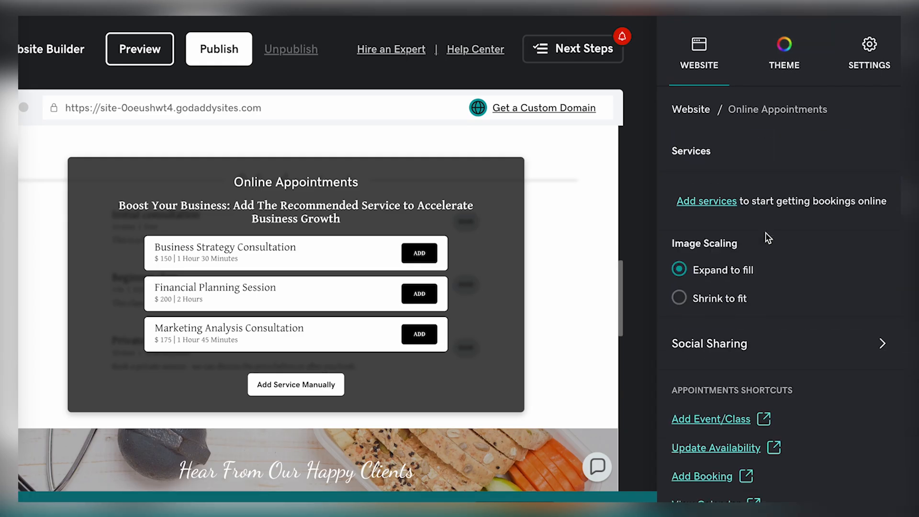
{"action": "scroll", "coordinate": [541, 296], "scroll_direction": "down", "scroll_amount": 3}
{"action": "scroll", "coordinate": [541, 296], "scroll_direction": "down", "scroll_amount": 1}
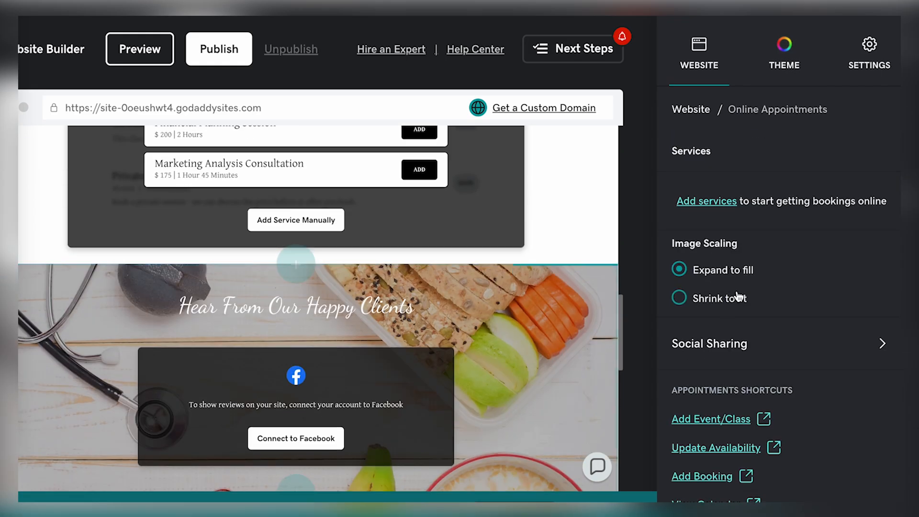
Step: Look over the appointments shortcuts and the page's sections from the header down to Online Appointments
{"action": "scroll", "coordinate": [747, 298], "scroll_direction": "down", "scroll_amount": 1}
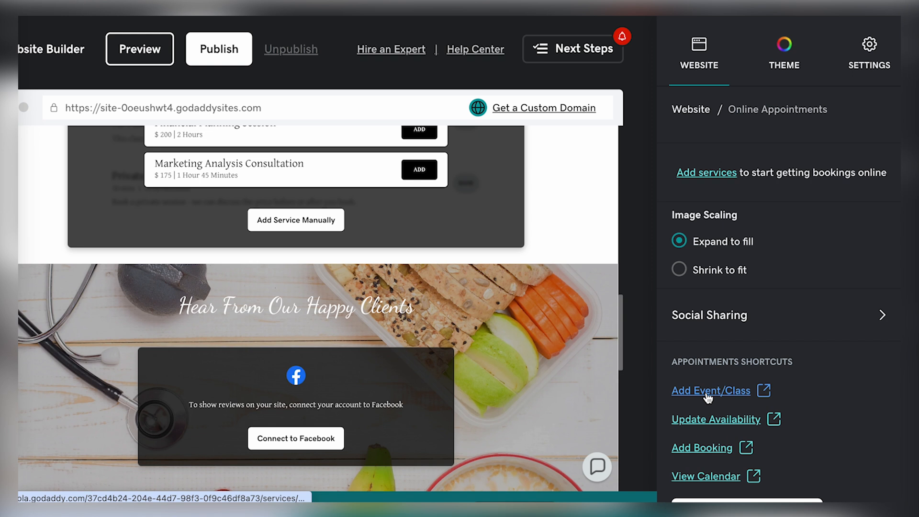
{"action": "scroll", "coordinate": [349, 341], "scroll_direction": "up", "scroll_amount": 2}
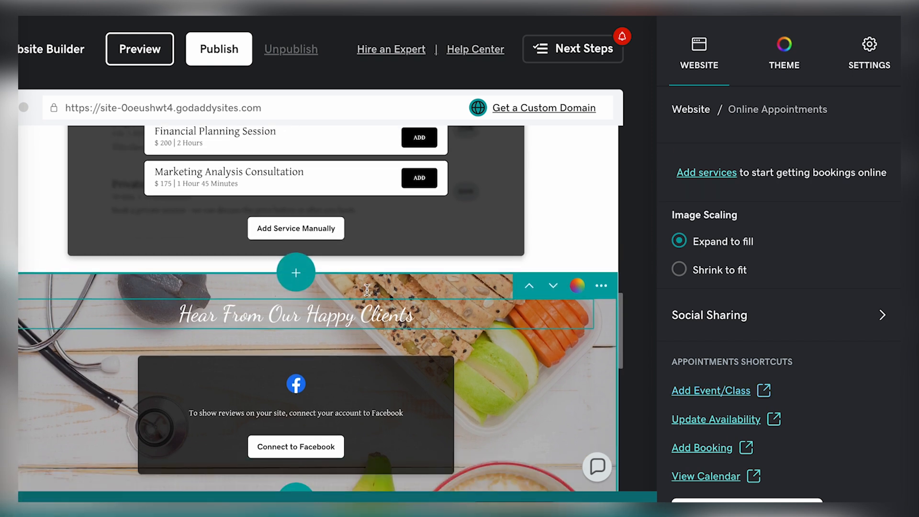
{"action": "scroll", "coordinate": [349, 339], "scroll_direction": "up", "scroll_amount": 10}
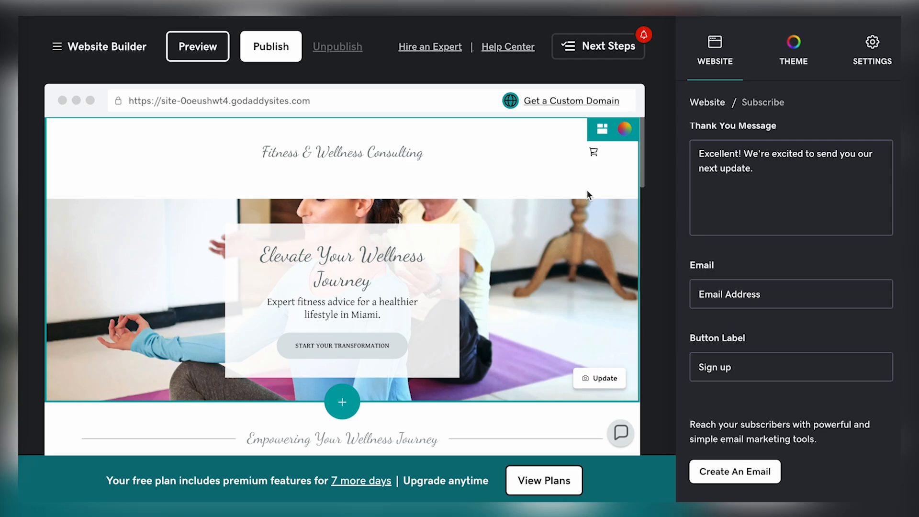
{"action": "scroll", "coordinate": [586, 190], "scroll_direction": "down", "scroll_amount": 20}
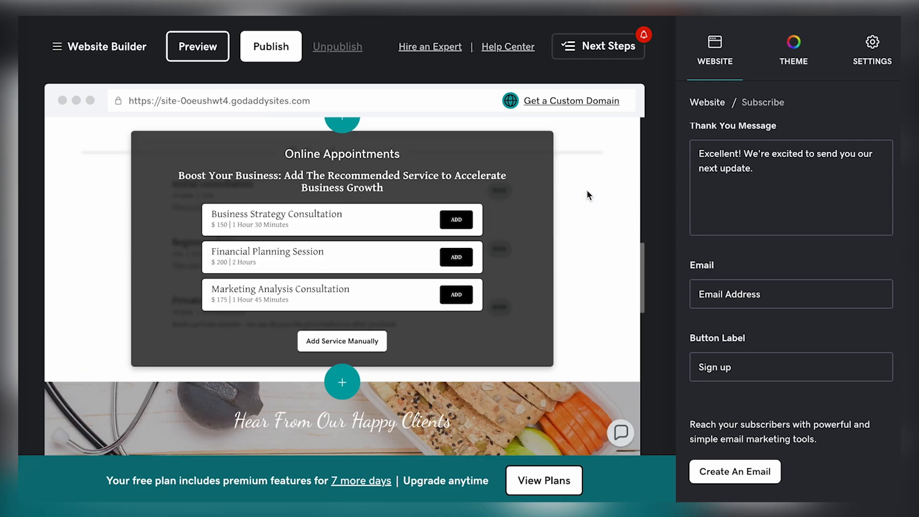
{"action": "scroll", "coordinate": [586, 290], "scroll_direction": "up", "scroll_amount": 20}
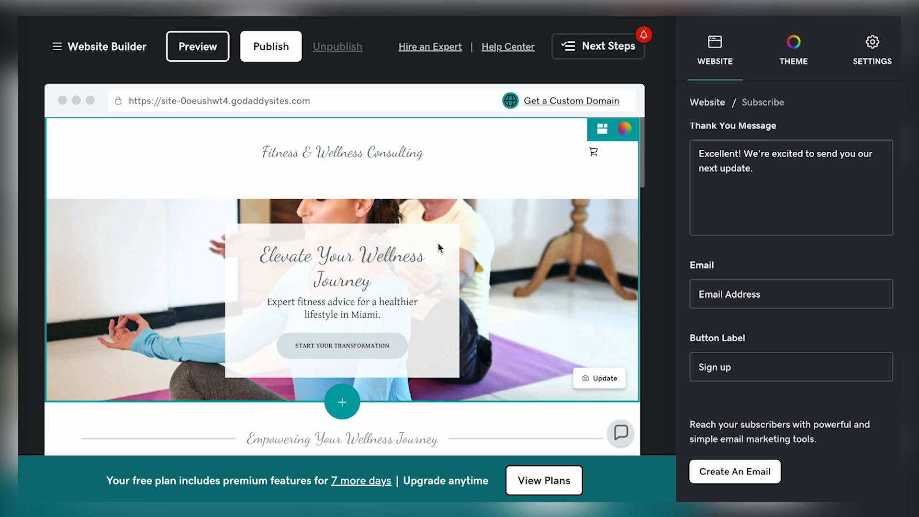
Step: Preview the website in the mobile layout and review its sections from the header to the Subscribe form
{"action": "left_click", "coordinate": [198, 46]}
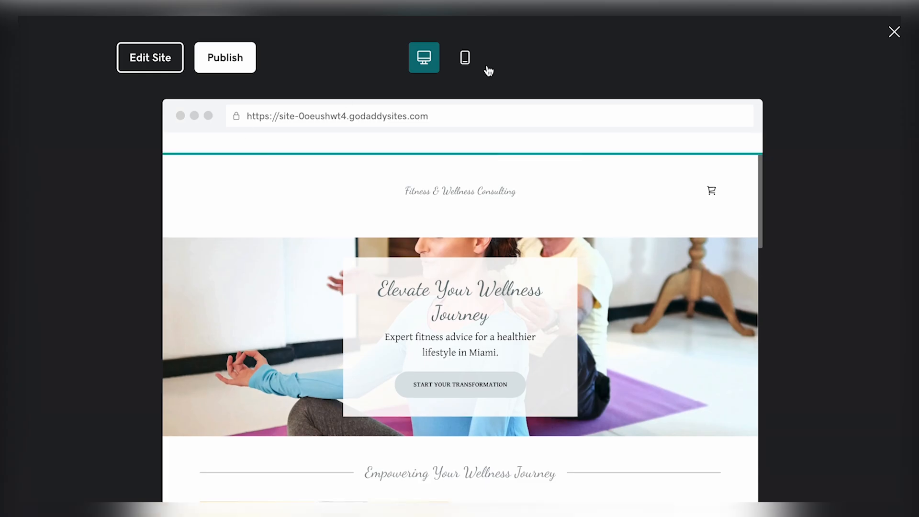
{"action": "left_click", "coordinate": [463, 59]}
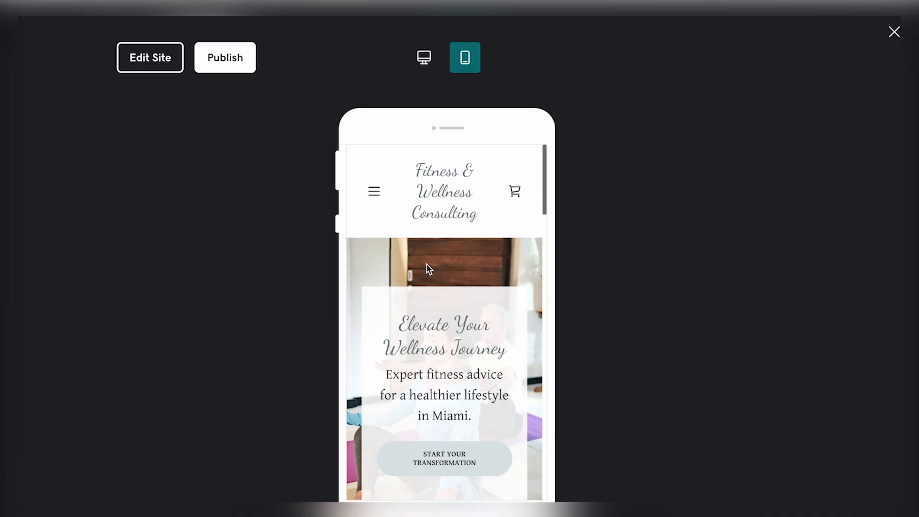
{"action": "scroll", "coordinate": [426, 264], "scroll_direction": "down", "scroll_amount": 10}
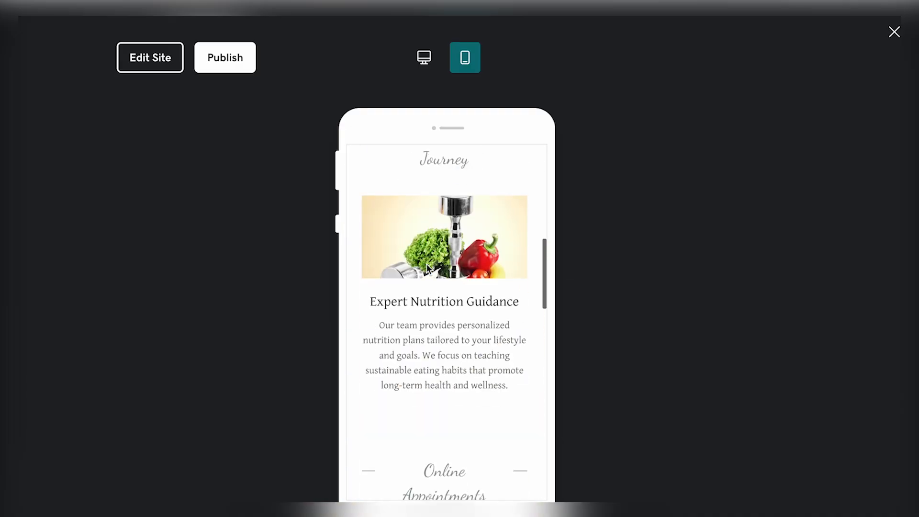
{"action": "scroll", "coordinate": [426, 263], "scroll_direction": "down", "scroll_amount": 5}
{"action": "scroll", "coordinate": [426, 264], "scroll_direction": "down", "scroll_amount": 10}
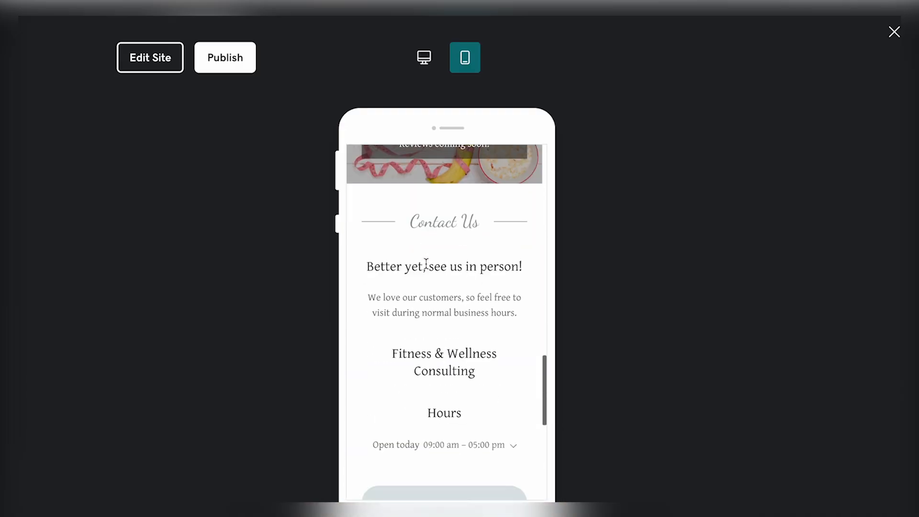
{"action": "scroll", "coordinate": [425, 265], "scroll_direction": "down", "scroll_amount": 3}
{"action": "scroll", "coordinate": [425, 264], "scroll_direction": "up", "scroll_amount": 15}
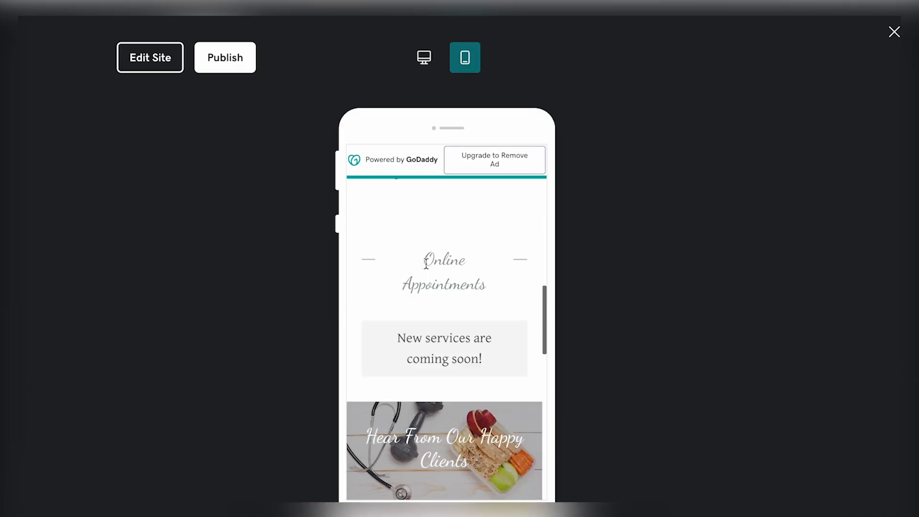
{"action": "scroll", "coordinate": [427, 268], "scroll_direction": "up", "scroll_amount": 5}
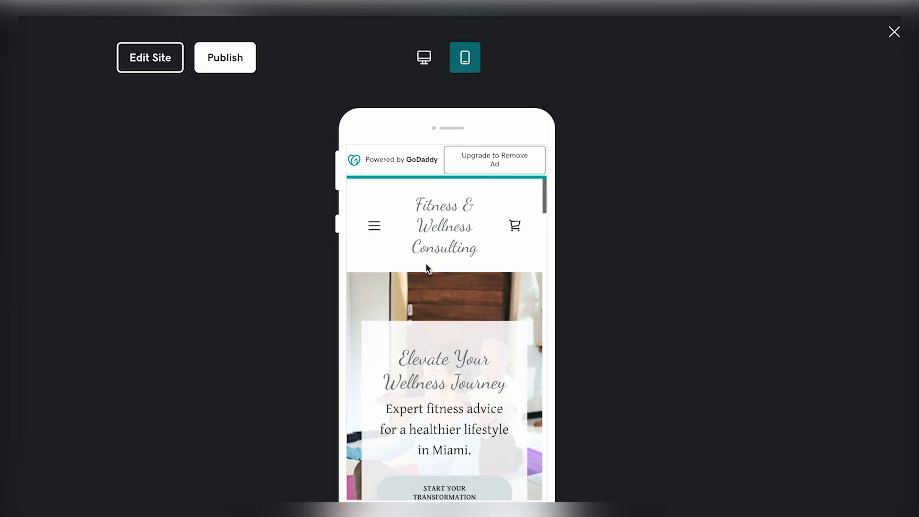
{"action": "scroll", "coordinate": [427, 268], "scroll_direction": "down", "scroll_amount": 3}
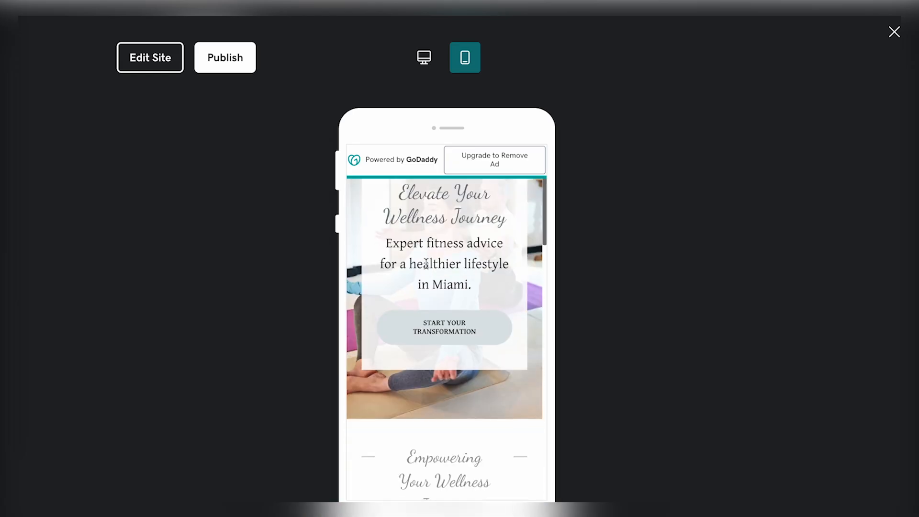
{"action": "scroll", "coordinate": [426, 263], "scroll_direction": "down", "scroll_amount": 5}
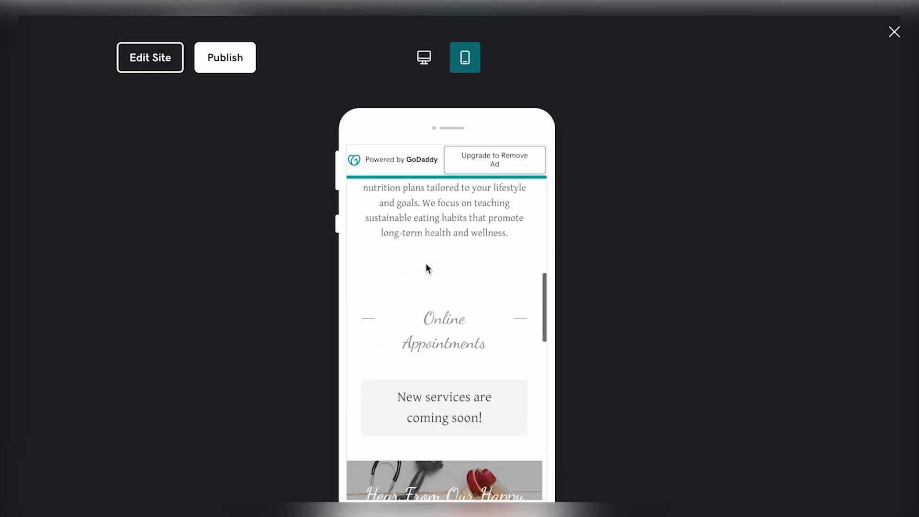
{"action": "scroll", "coordinate": [427, 268], "scroll_direction": "down", "scroll_amount": 5}
{"action": "scroll", "coordinate": [428, 268], "scroll_direction": "down", "scroll_amount": 4}
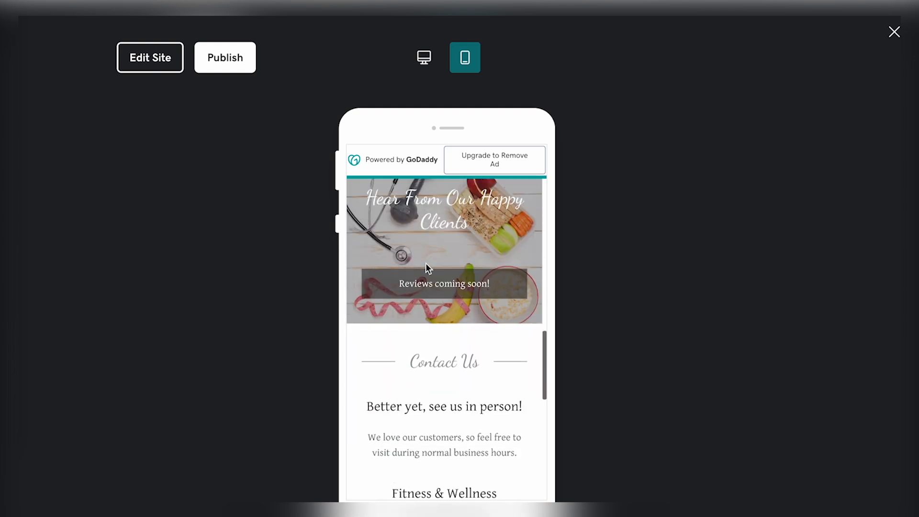
{"action": "scroll", "coordinate": [424, 277], "scroll_direction": "down", "scroll_amount": 8}
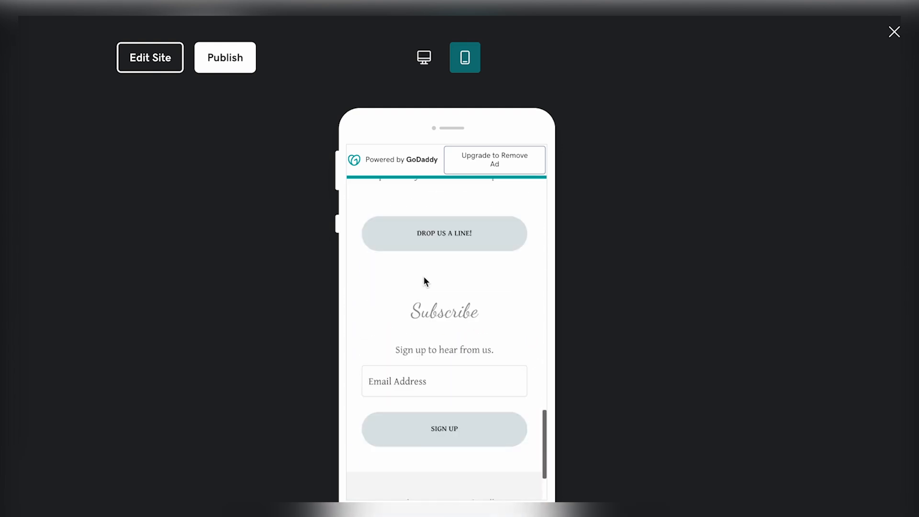
{"action": "scroll", "coordinate": [426, 250], "scroll_direction": "down", "scroll_amount": 1}
{"action": "scroll", "coordinate": [433, 234], "scroll_direction": "up", "scroll_amount": 1}
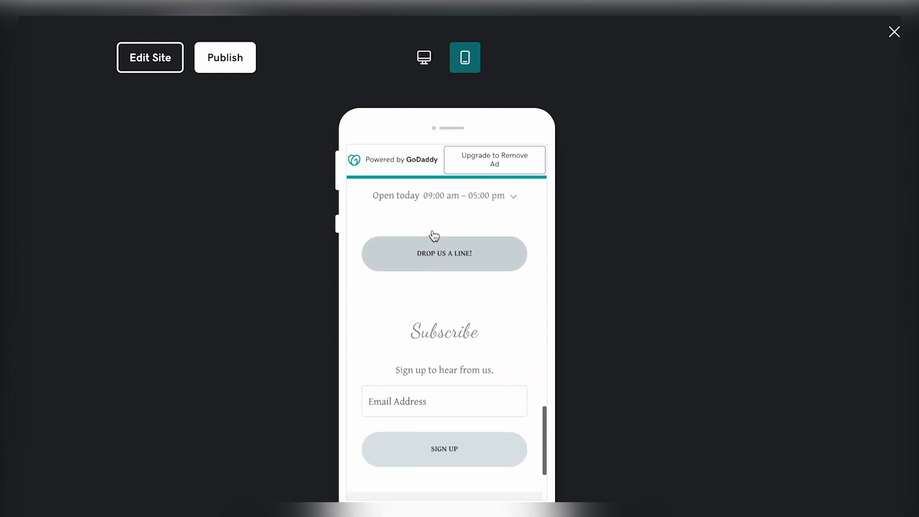
{"action": "scroll", "coordinate": [433, 234], "scroll_direction": "up", "scroll_amount": 15}
{"action": "scroll", "coordinate": [433, 232], "scroll_direction": "up", "scroll_amount": 5}
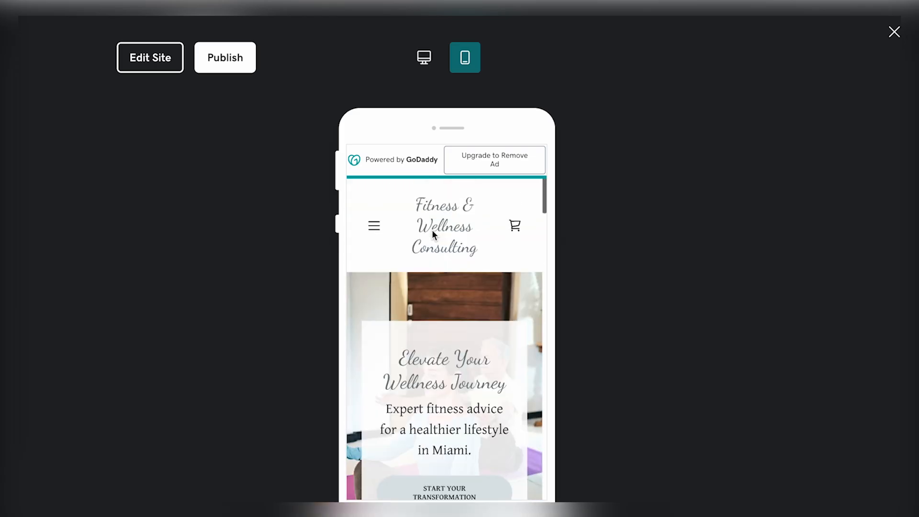
{"action": "scroll", "coordinate": [433, 261], "scroll_direction": "down", "scroll_amount": 1}
{"action": "scroll", "coordinate": [427, 311], "scroll_direction": "up", "scroll_amount": 1}
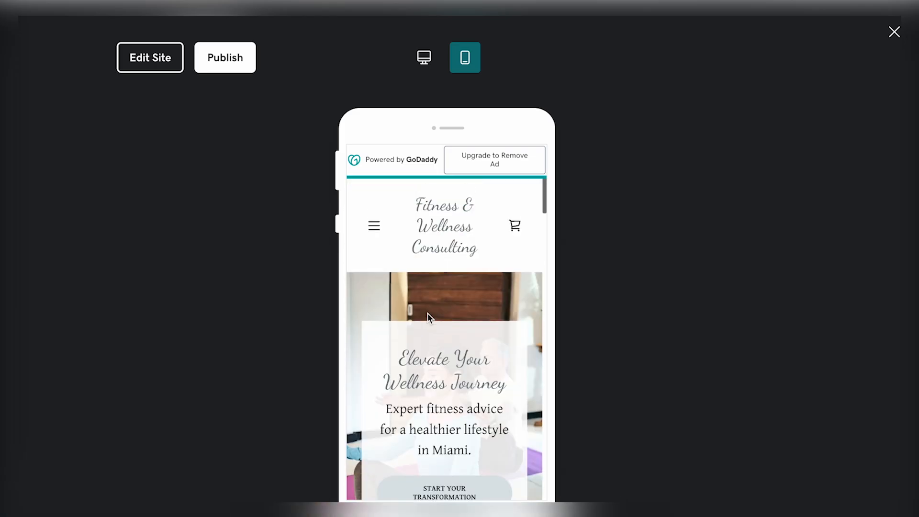
Step: Check the navigation menu and the page in the mobile preview, and exit the preview from the desktop layout
{"action": "left_click", "coordinate": [375, 229]}
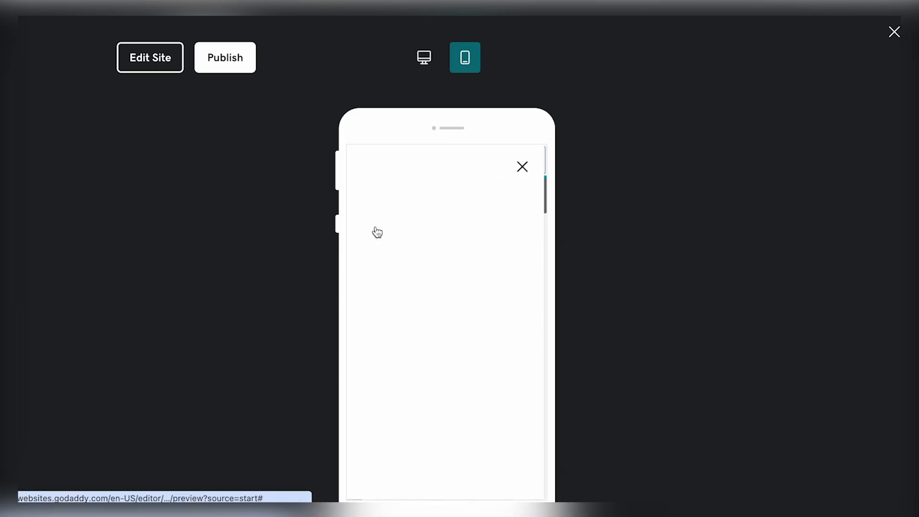
{"action": "left_click", "coordinate": [525, 167]}
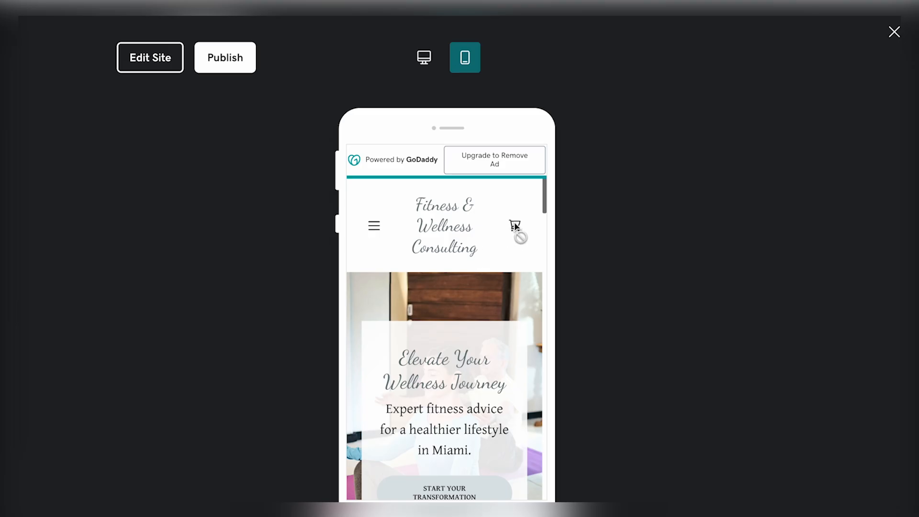
{"action": "scroll", "coordinate": [430, 294], "scroll_direction": "down", "scroll_amount": 15}
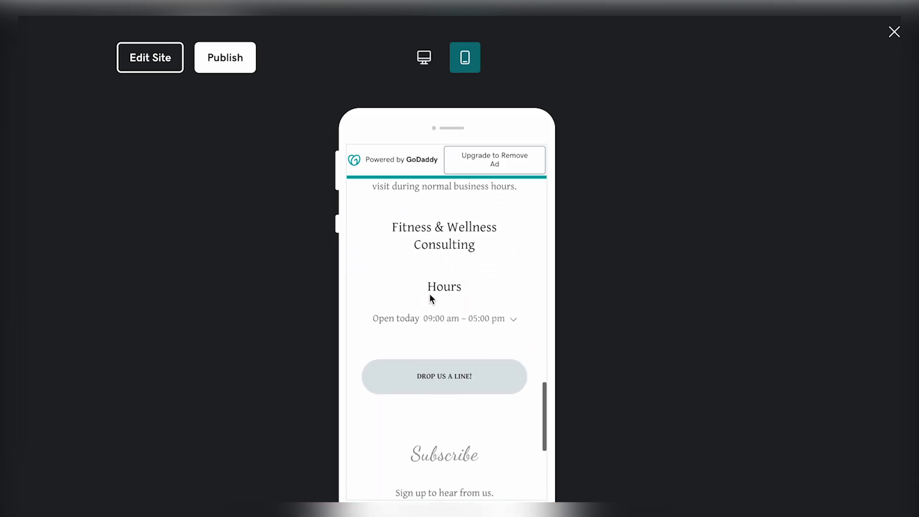
{"action": "scroll", "coordinate": [430, 297], "scroll_direction": "down", "scroll_amount": 5}
{"action": "scroll", "coordinate": [430, 297], "scroll_direction": "up", "scroll_amount": 20}
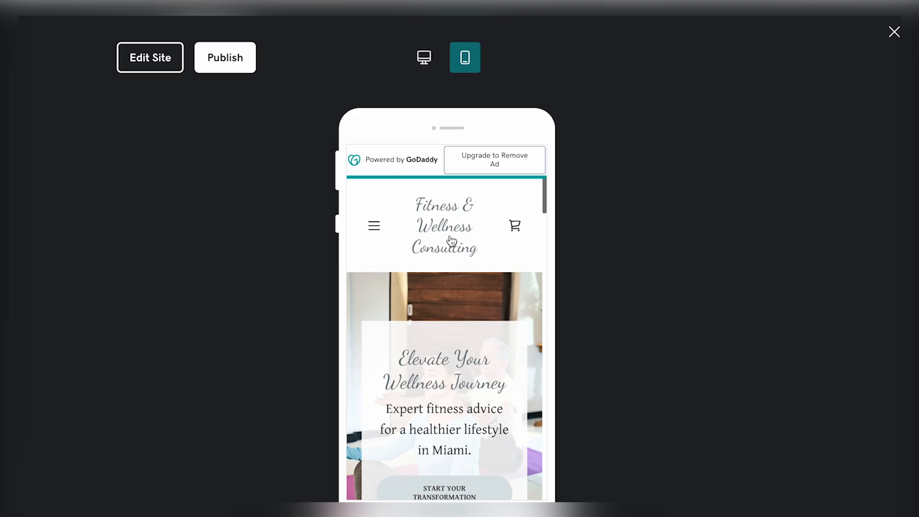
{"action": "left_click", "coordinate": [424, 60]}
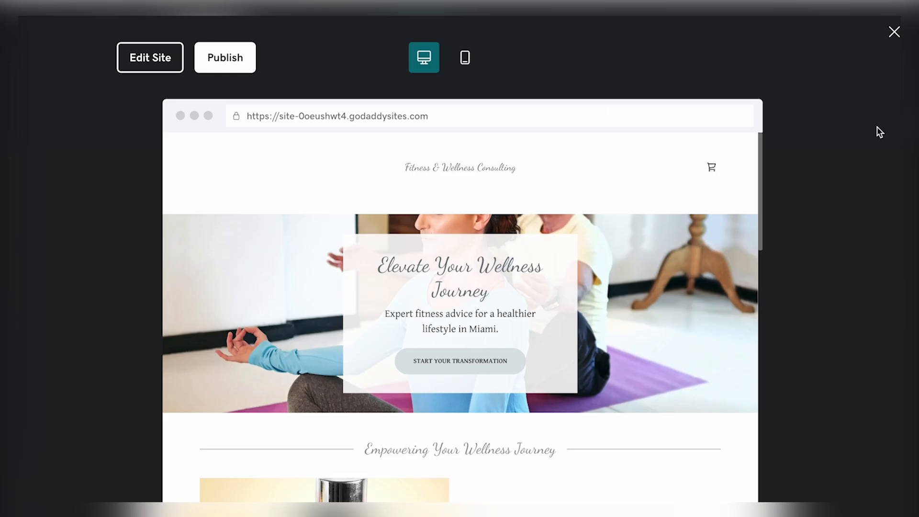
{"action": "left_click", "coordinate": [894, 32]}
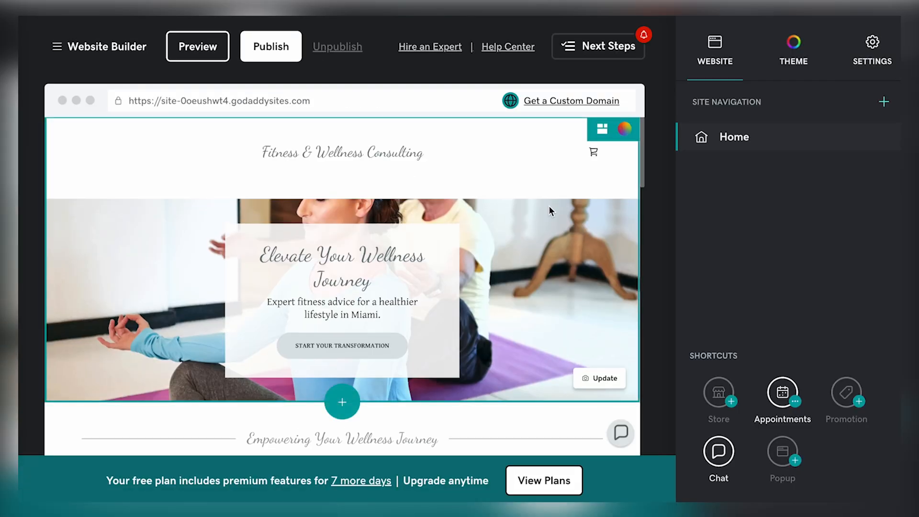
Step: Publish the website and review the live site from the hero section to the footer
{"action": "left_click", "coordinate": [271, 46]}
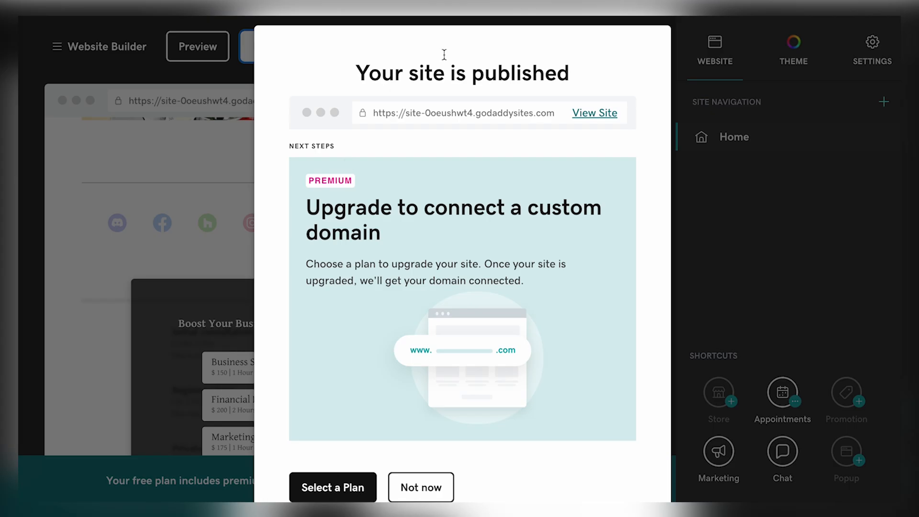
{"action": "left_click", "coordinate": [594, 113]}
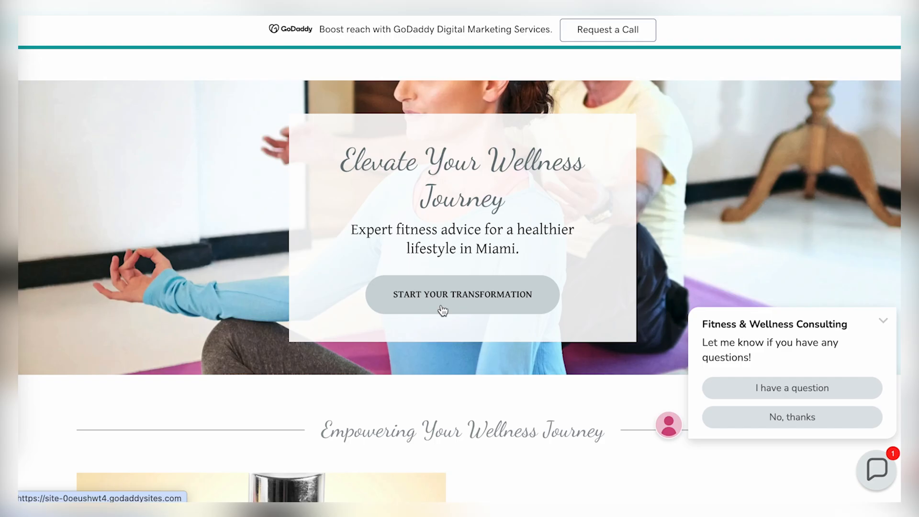
{"action": "scroll", "coordinate": [459, 240], "scroll_direction": "down", "scroll_amount": 10}
{"action": "scroll", "coordinate": [458, 240], "scroll_direction": "up", "scroll_amount": 12}
{"action": "scroll", "coordinate": [458, 240], "scroll_direction": "down", "scroll_amount": 3}
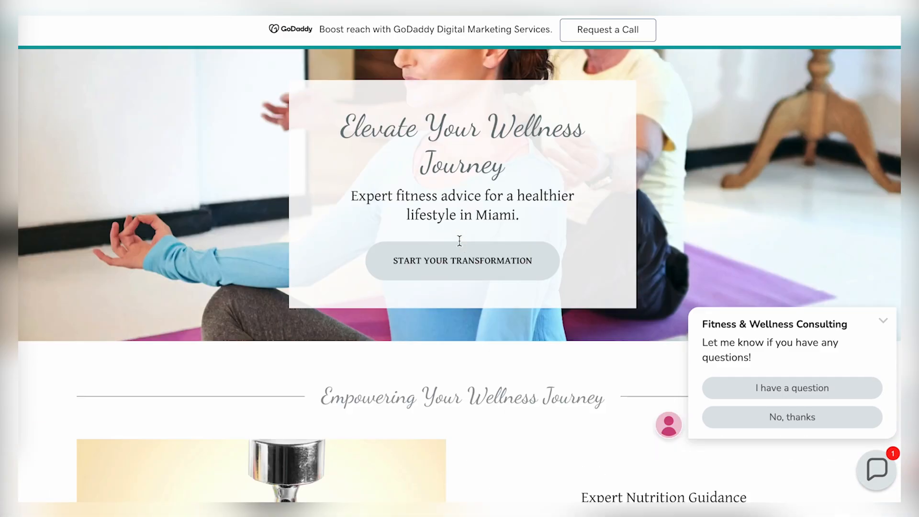
{"action": "scroll", "coordinate": [459, 241], "scroll_direction": "down", "scroll_amount": 9}
{"action": "scroll", "coordinate": [460, 245], "scroll_direction": "down", "scroll_amount": 17}
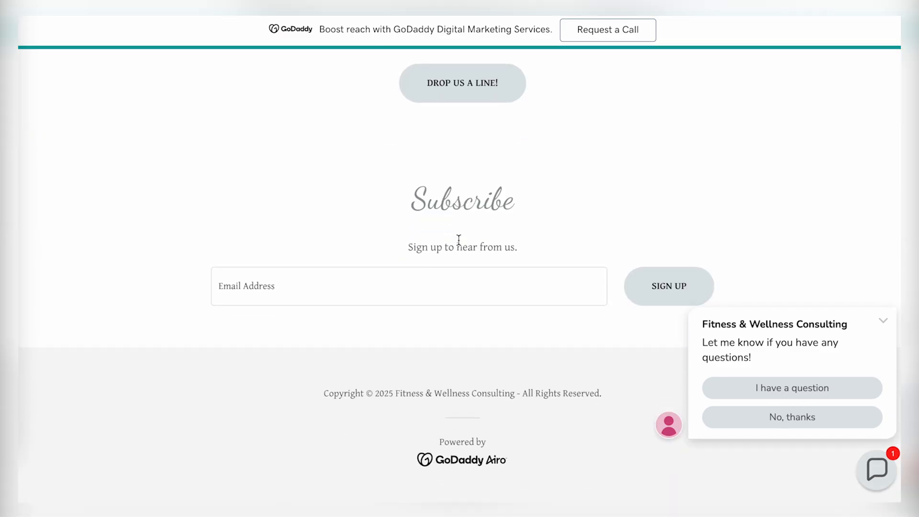
{"action": "scroll", "coordinate": [458, 239], "scroll_direction": "up", "scroll_amount": 20}
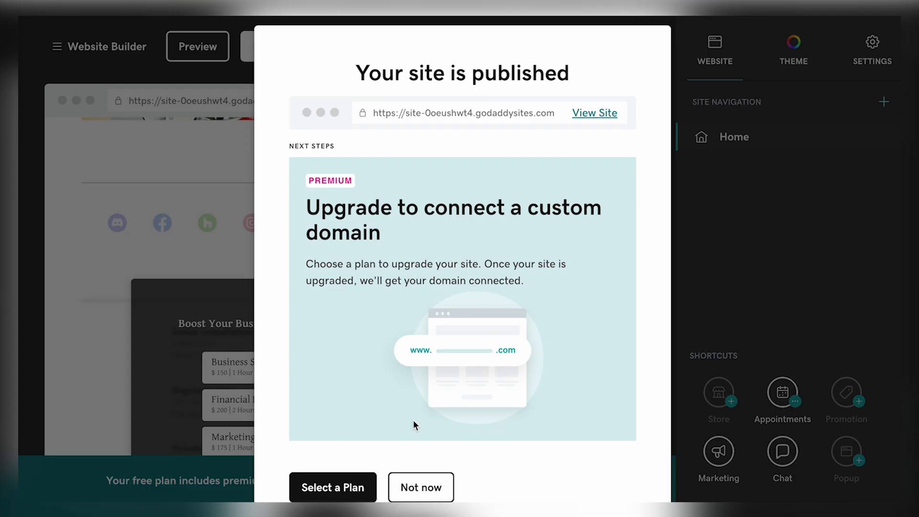
Step: Dismiss the offer to upgrade for a custom domain without selecting a plan
{"action": "scroll", "coordinate": [413, 421], "scroll_direction": "down", "scroll_amount": 1}
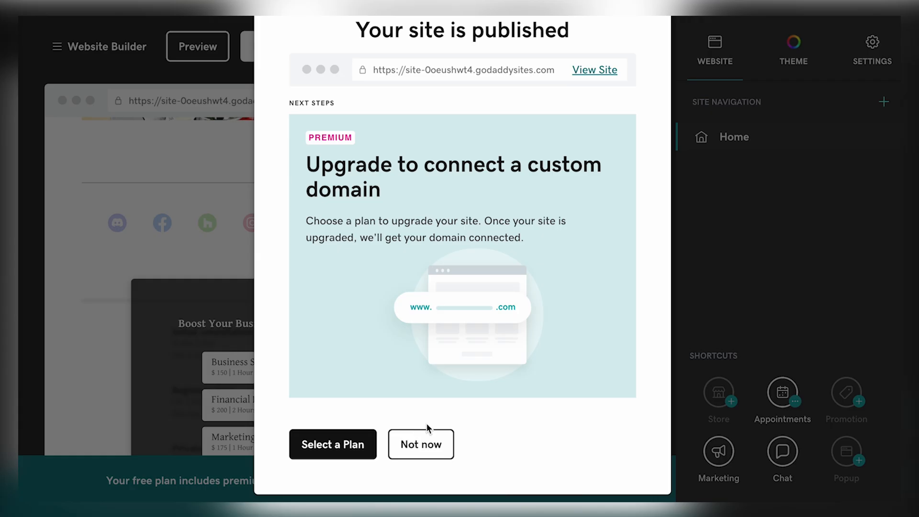
{"action": "left_click", "coordinate": [421, 452]}
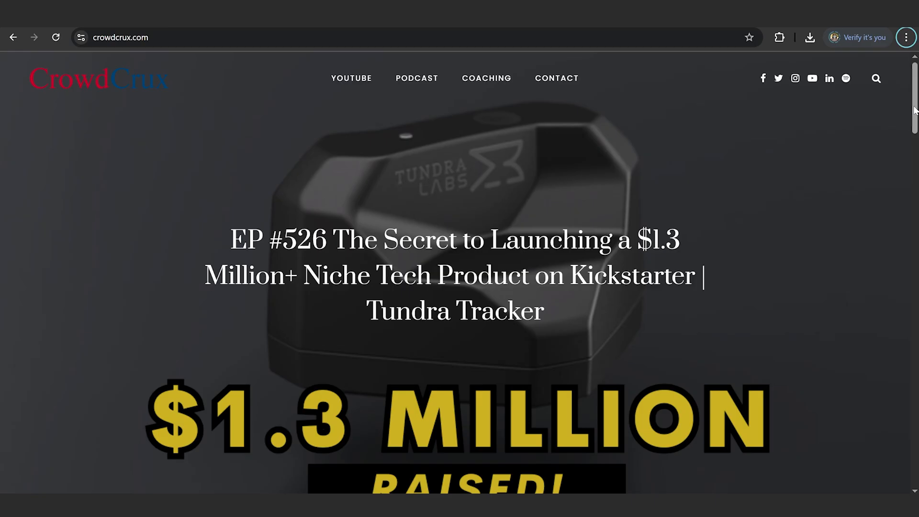
{"action": "left_click_drag", "start_coordinate": [913, 106], "coordinate": [916, 198]}
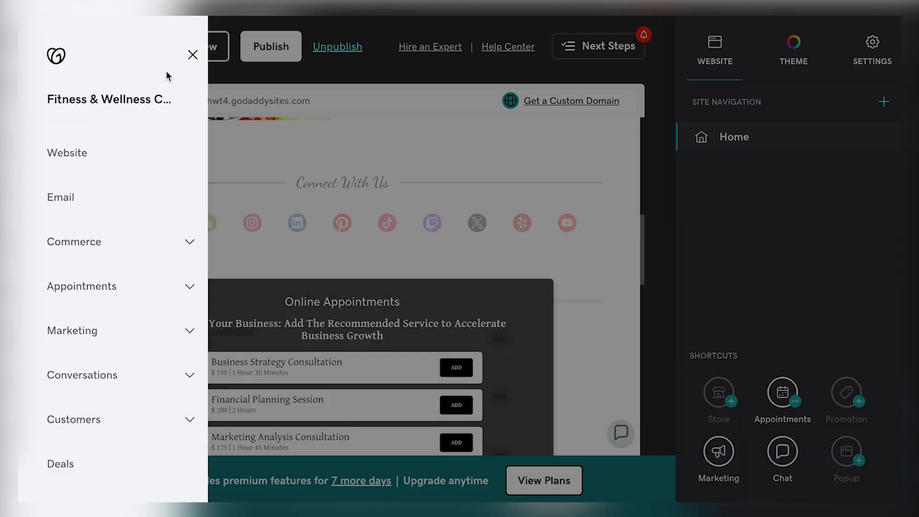
Step: Examine the website's email user management options, and open the Fitness & Wellness Consulting dashboard
{"action": "left_click", "coordinate": [191, 54]}
{"action": "left_click", "coordinate": [72, 44]}
{"action": "left_click", "coordinate": [72, 200]}
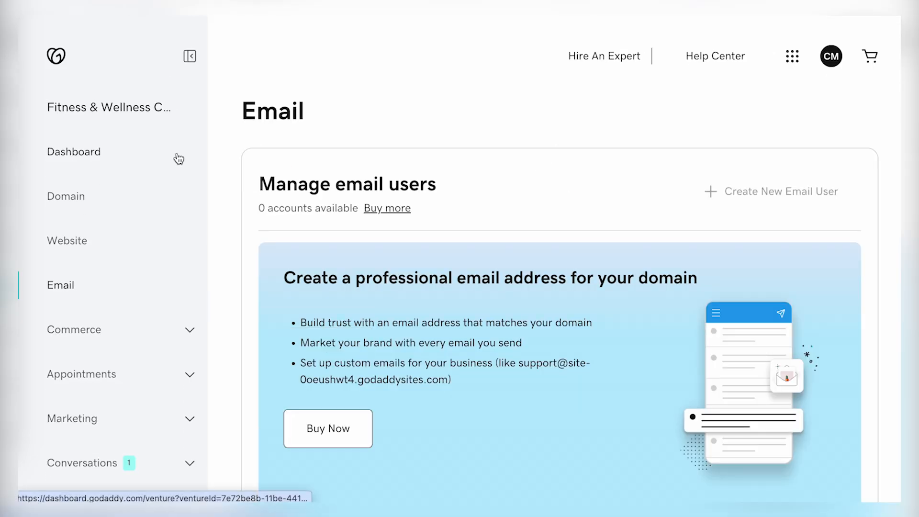
{"action": "scroll", "coordinate": [291, 179], "scroll_direction": "down", "scroll_amount": 2}
{"action": "scroll", "coordinate": [291, 179], "scroll_direction": "up", "scroll_amount": 2}
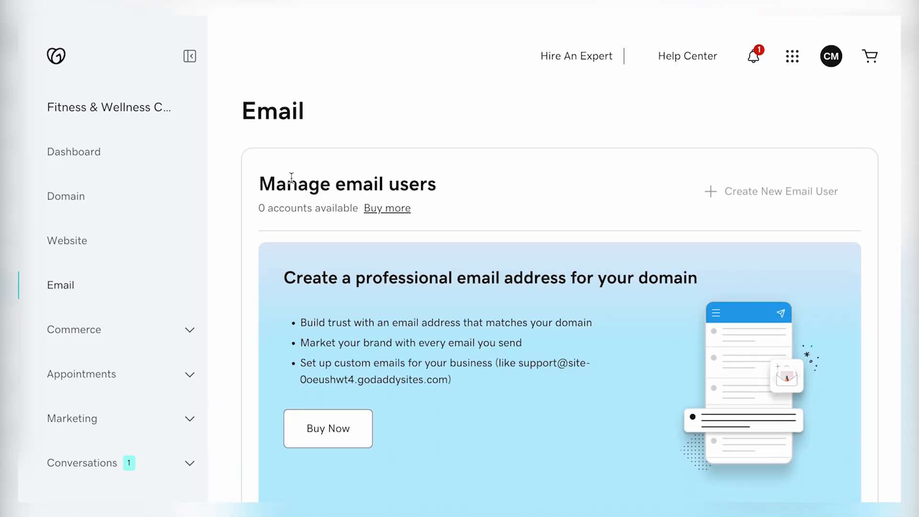
{"action": "left_click", "coordinate": [93, 152]}
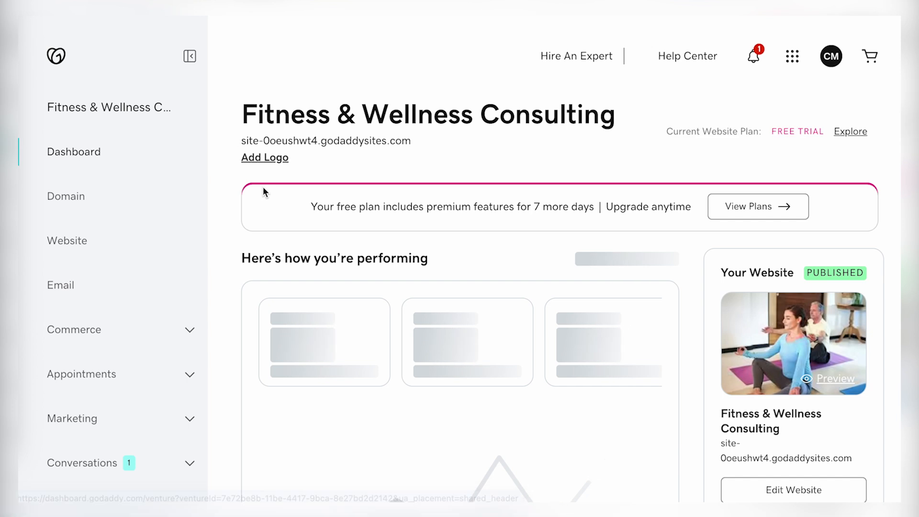
Step: Examine the website dashboard's performance, recommendations, domain search and quick links sections
{"action": "scroll", "coordinate": [239, 262], "scroll_direction": "down", "scroll_amount": 1}
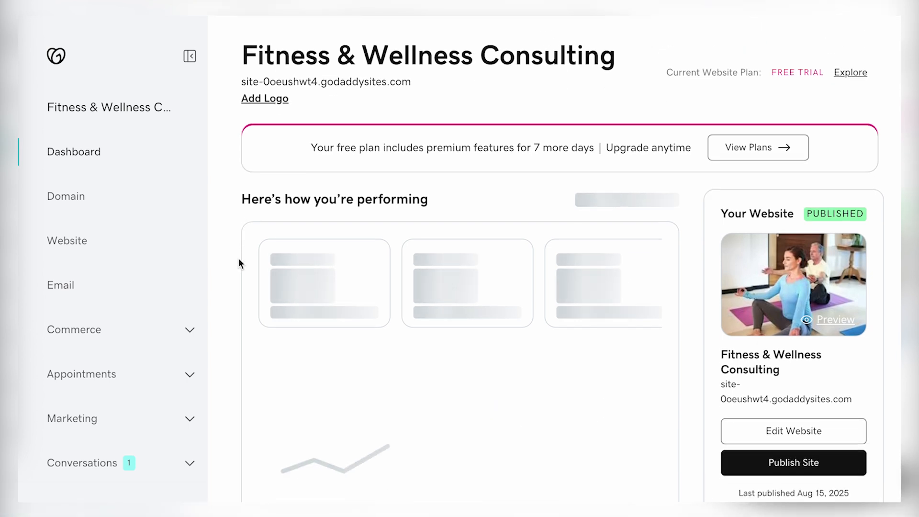
{"action": "scroll", "coordinate": [240, 262], "scroll_direction": "down", "scroll_amount": 4}
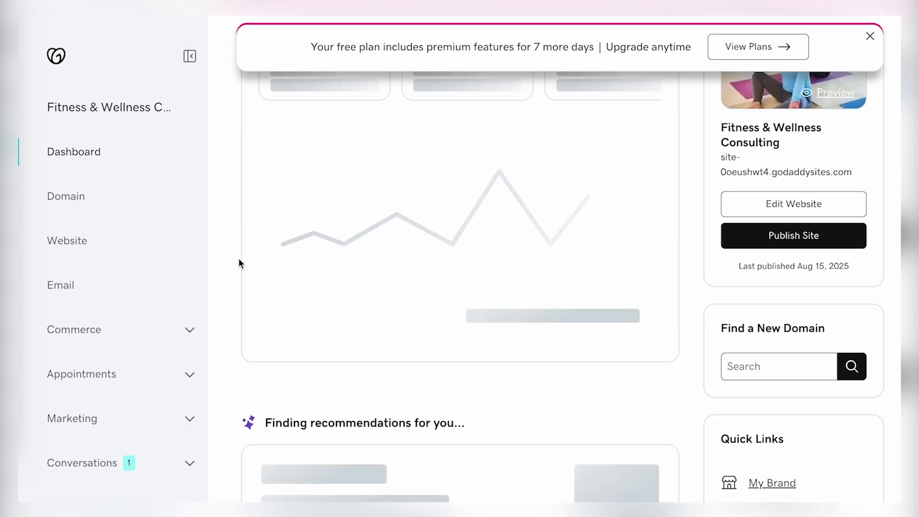
{"action": "scroll", "coordinate": [238, 260], "scroll_direction": "down", "scroll_amount": 5}
{"action": "scroll", "coordinate": [239, 260], "scroll_direction": "down", "scroll_amount": 1}
{"action": "scroll", "coordinate": [238, 262], "scroll_direction": "up", "scroll_amount": 8}
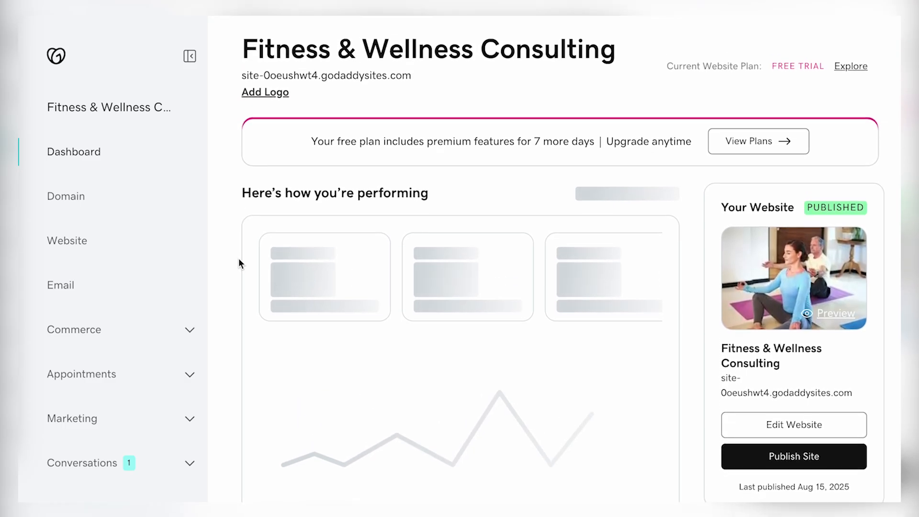
{"action": "scroll", "coordinate": [239, 263], "scroll_direction": "down", "scroll_amount": 3}
{"action": "scroll", "coordinate": [239, 261], "scroll_direction": "down", "scroll_amount": 3}
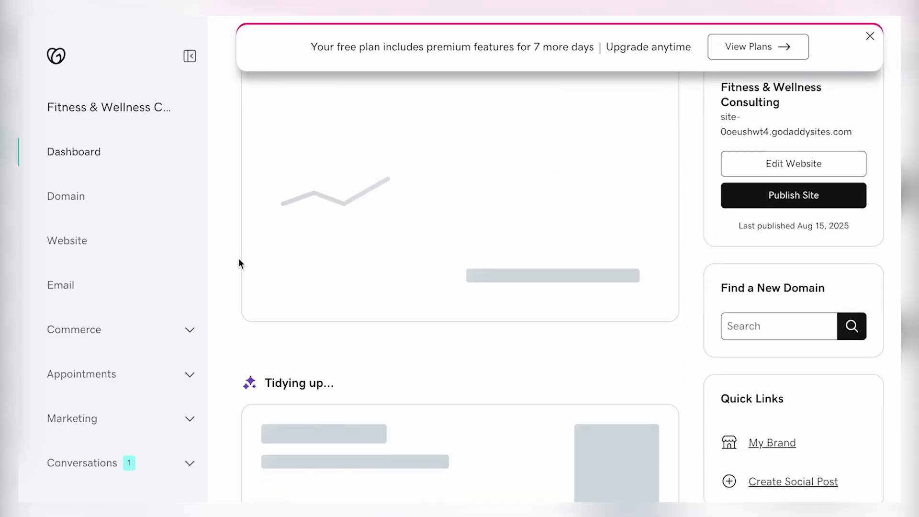
{"action": "scroll", "coordinate": [239, 261], "scroll_direction": "down", "scroll_amount": 3}
{"action": "scroll", "coordinate": [239, 257], "scroll_direction": "down", "scroll_amount": 3}
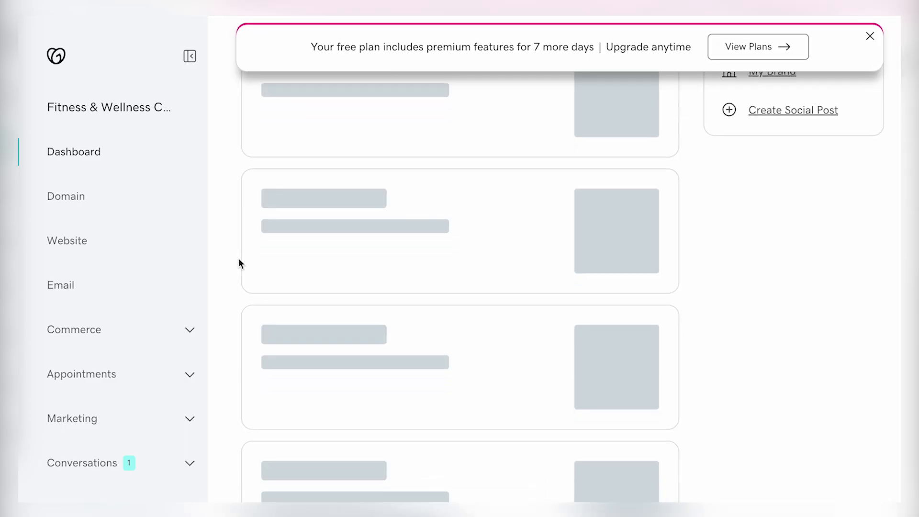
Step: Check the Domain page, and review the Get Started tasks among the Website page's next steps
{"action": "left_click", "coordinate": [65, 207]}
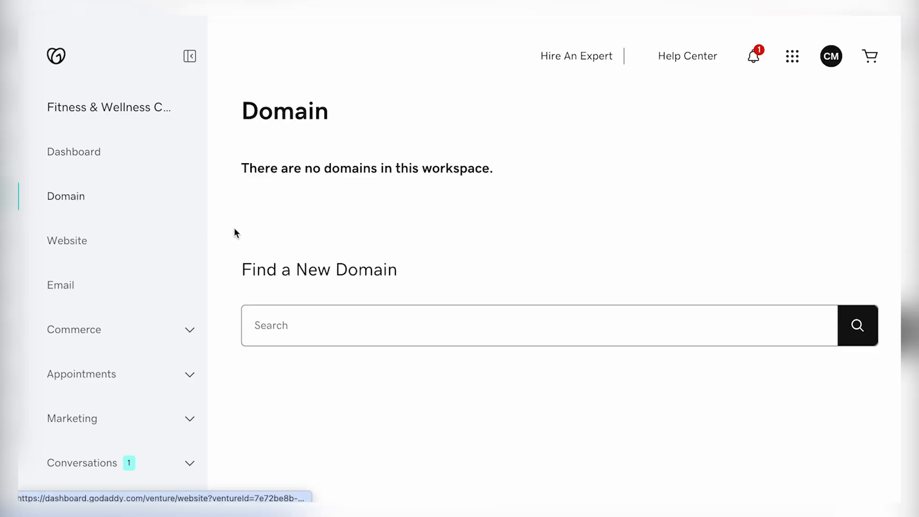
{"action": "scroll", "coordinate": [240, 211], "scroll_direction": "down", "scroll_amount": 1}
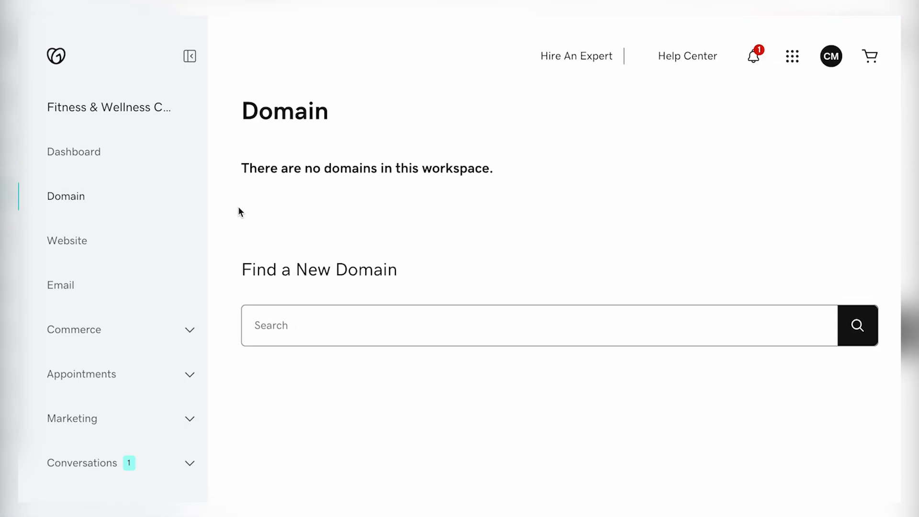
{"action": "left_click", "coordinate": [67, 237]}
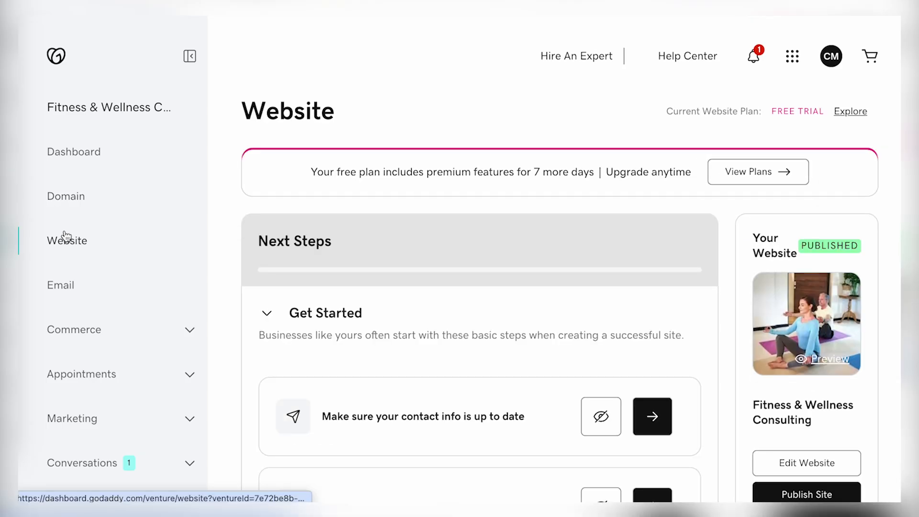
{"action": "scroll", "coordinate": [294, 311], "scroll_direction": "down", "scroll_amount": 5}
{"action": "scroll", "coordinate": [295, 312], "scroll_direction": "down", "scroll_amount": 5}
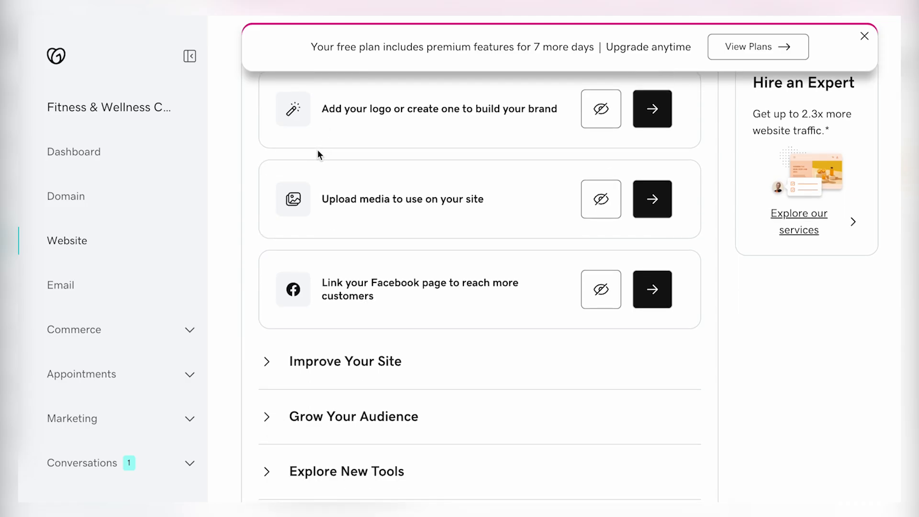
{"action": "scroll", "coordinate": [317, 152], "scroll_direction": "up", "scroll_amount": 5}
{"action": "scroll", "coordinate": [317, 153], "scroll_direction": "down", "scroll_amount": 1}
{"action": "scroll", "coordinate": [318, 151], "scroll_direction": "down", "scroll_amount": 7}
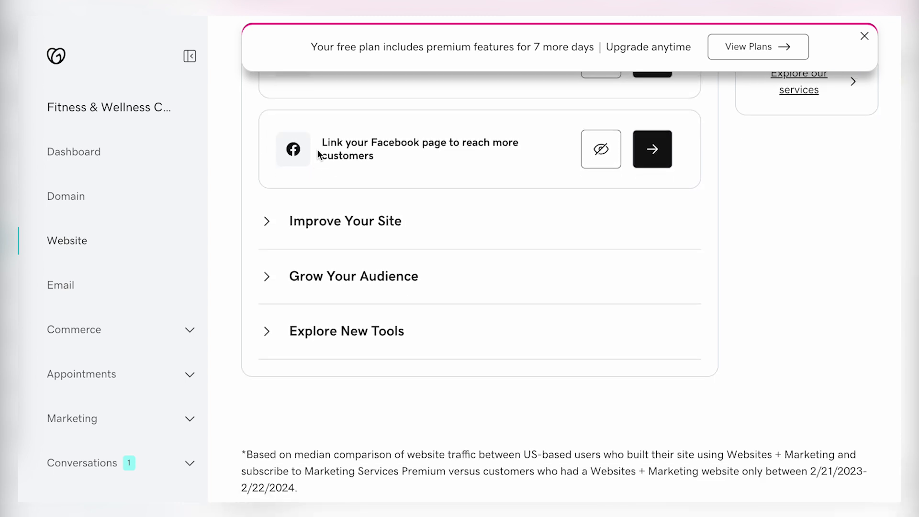
Step: Expand the Improve Your Site section and review its recommended tasks down to the SEO setup
{"action": "left_click", "coordinate": [283, 236]}
{"action": "scroll", "coordinate": [283, 239], "scroll_direction": "down", "scroll_amount": 1}
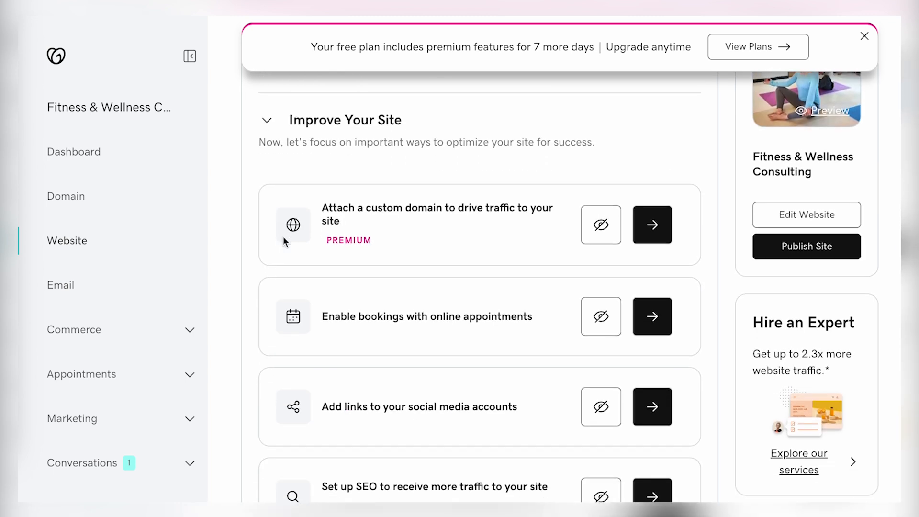
{"action": "scroll", "coordinate": [298, 402], "scroll_direction": "down", "scroll_amount": 3}
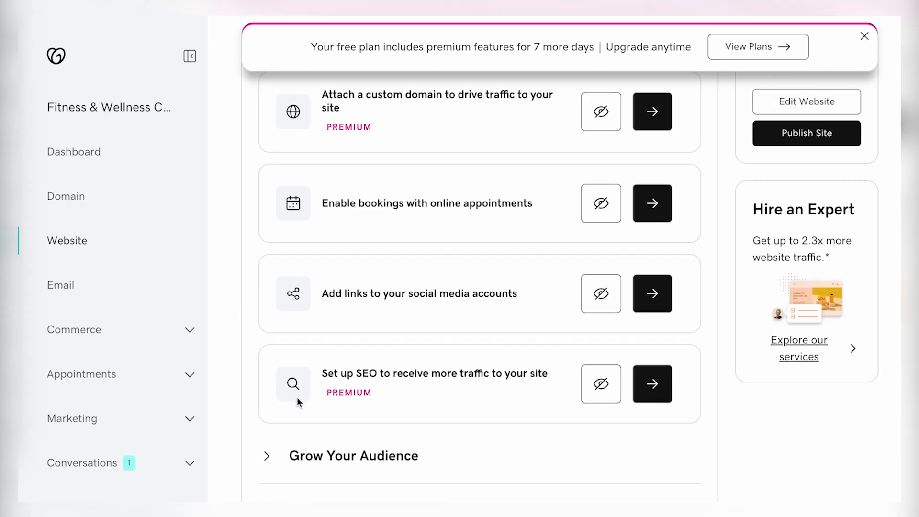
{"action": "scroll", "coordinate": [297, 402], "scroll_direction": "down", "scroll_amount": 1}
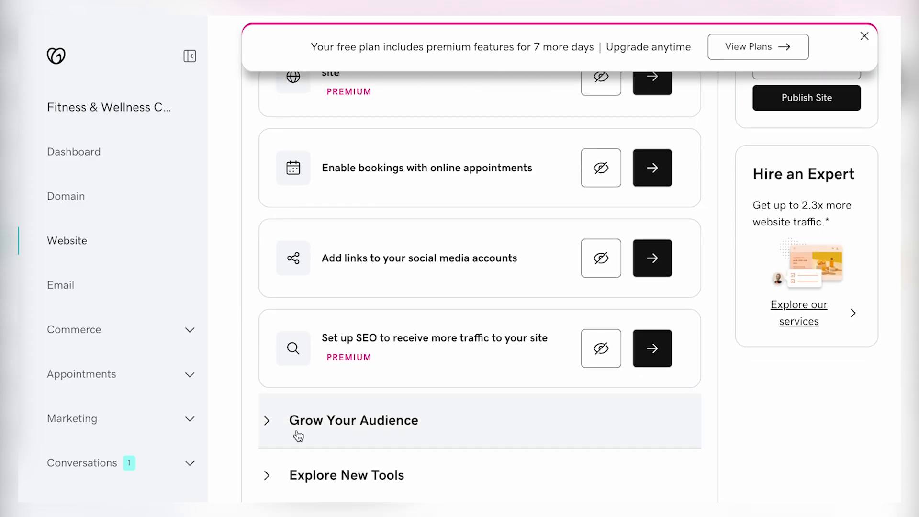
Step: Review the suggestions under Grow Your Audience and Explore New Tools in the website's next steps
{"action": "left_click", "coordinate": [286, 430]}
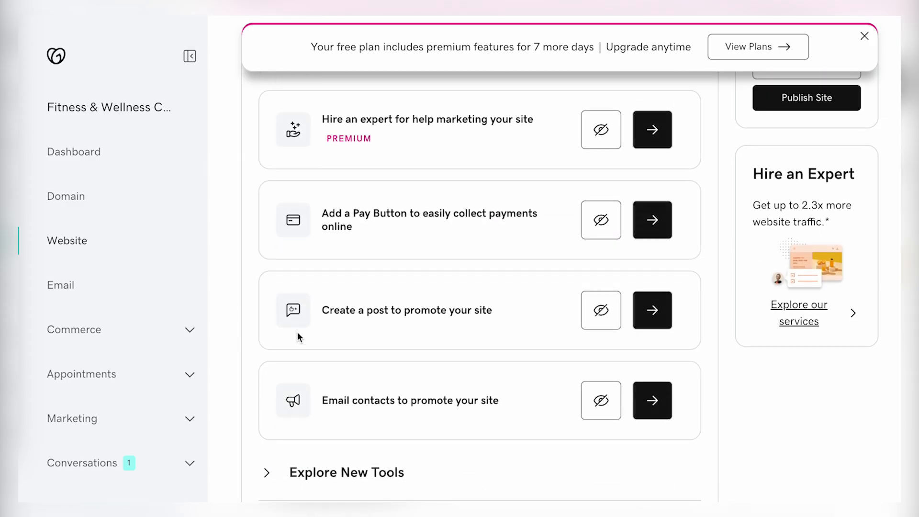
{"action": "scroll", "coordinate": [297, 332], "scroll_direction": "up", "scroll_amount": 2}
{"action": "scroll", "coordinate": [297, 333], "scroll_direction": "down", "scroll_amount": 6}
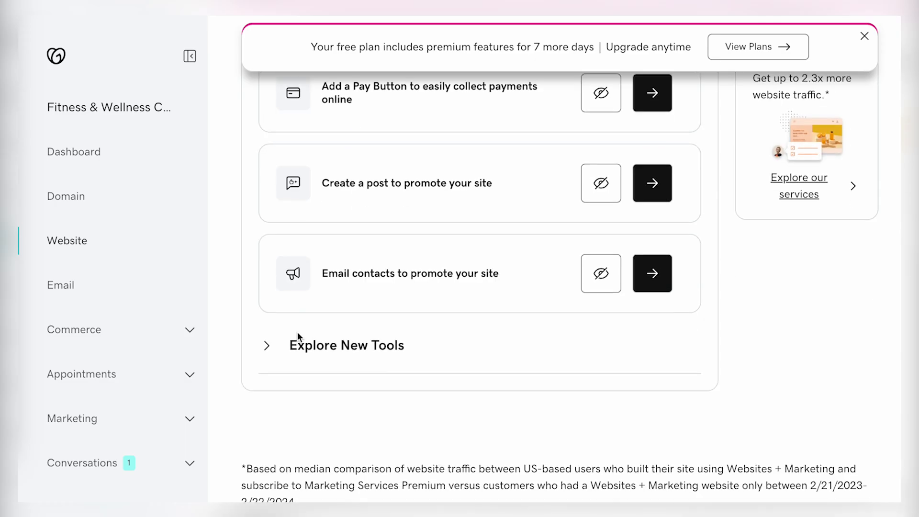
{"action": "left_click", "coordinate": [297, 341]}
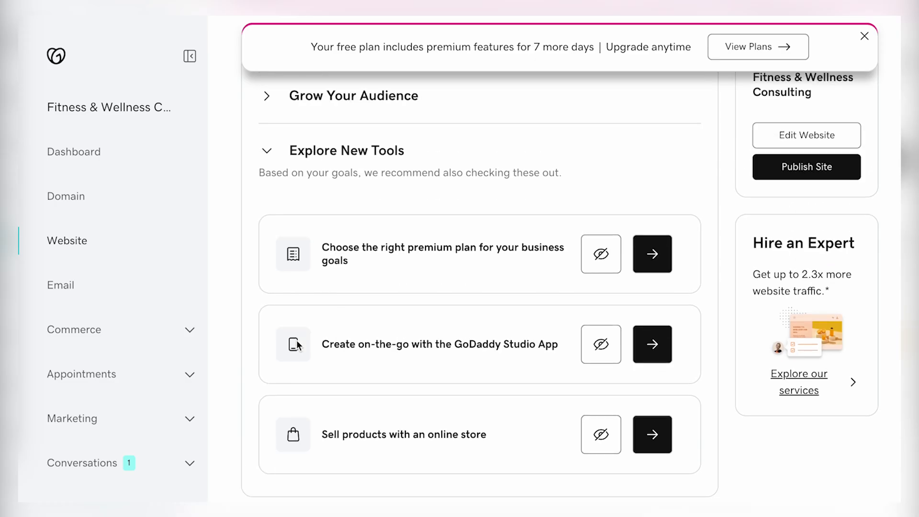
{"action": "scroll", "coordinate": [297, 344], "scroll_direction": "up", "scroll_amount": 5}
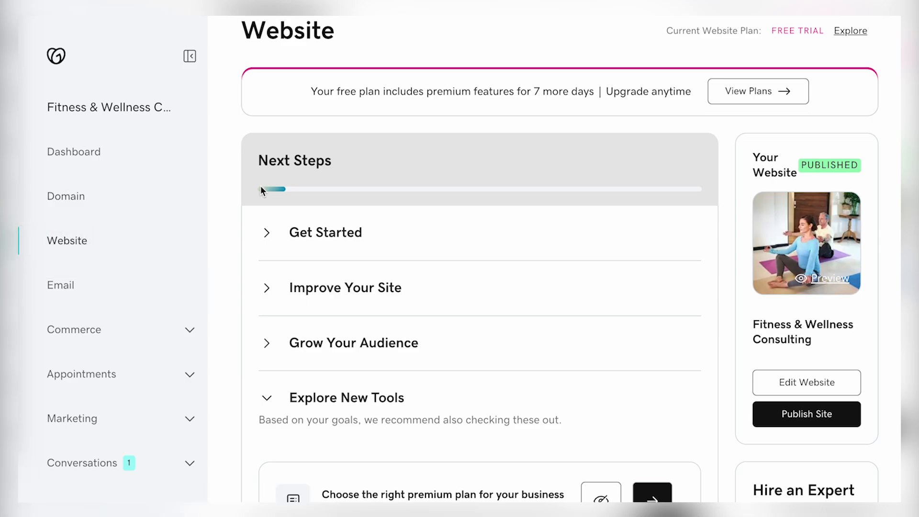
{"action": "scroll", "coordinate": [260, 188], "scroll_direction": "down", "scroll_amount": 1}
Step: Open the Email page and review the options for managing users and creating a professional address
{"action": "scroll", "coordinate": [67, 264], "scroll_direction": "down", "scroll_amount": 1}
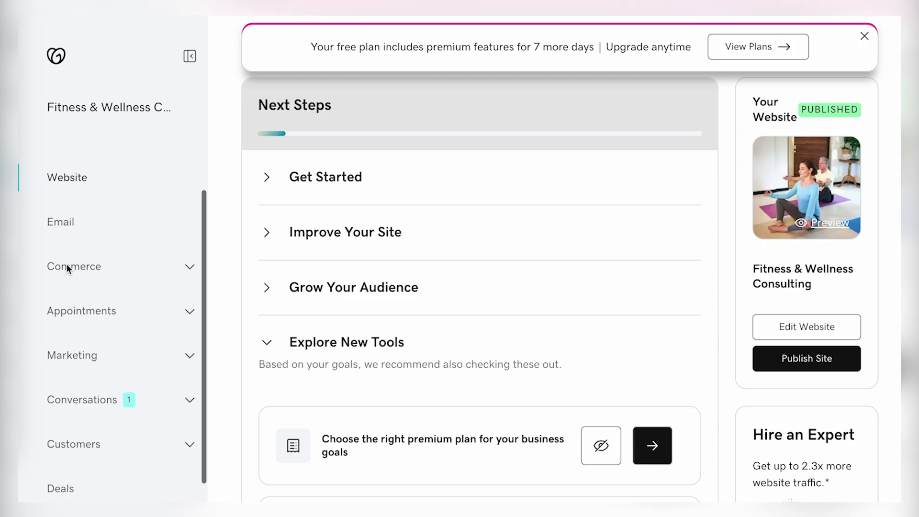
{"action": "left_click", "coordinate": [66, 225]}
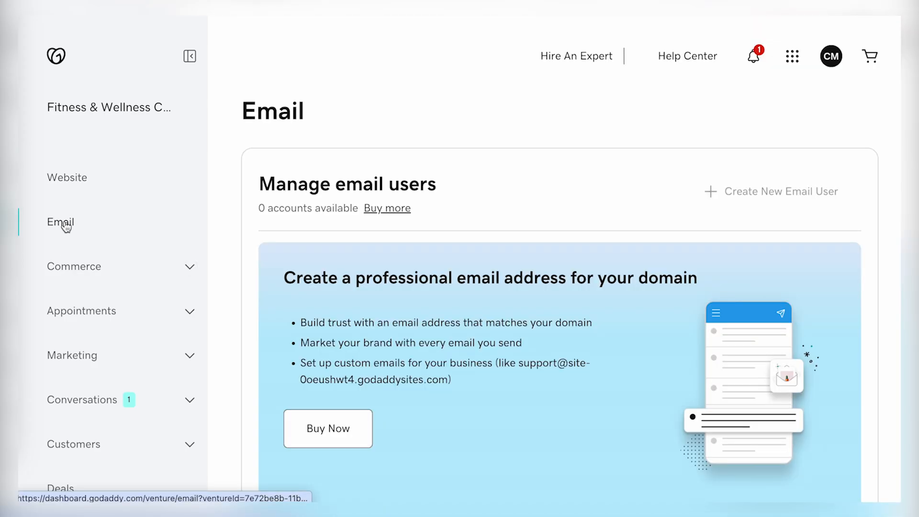
{"action": "scroll", "coordinate": [140, 311], "scroll_direction": "up", "scroll_amount": 1}
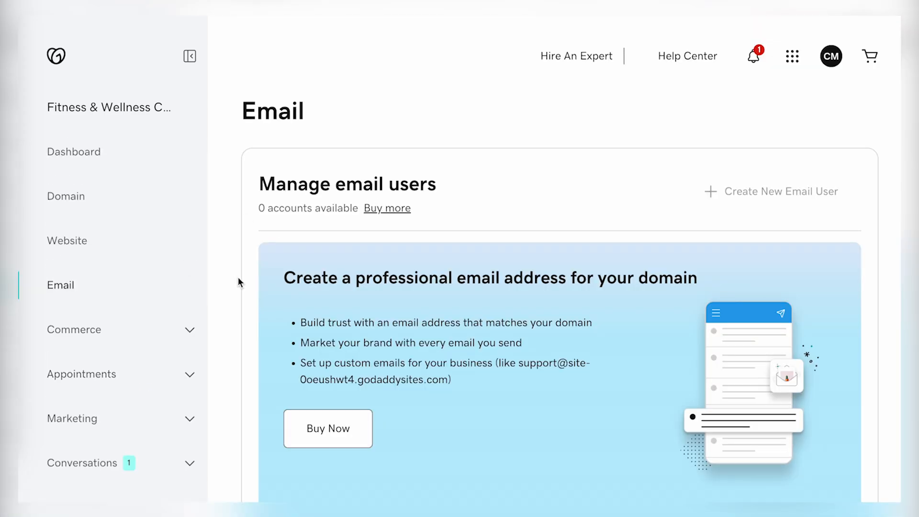
{"action": "scroll", "coordinate": [248, 257], "scroll_direction": "down", "scroll_amount": 2}
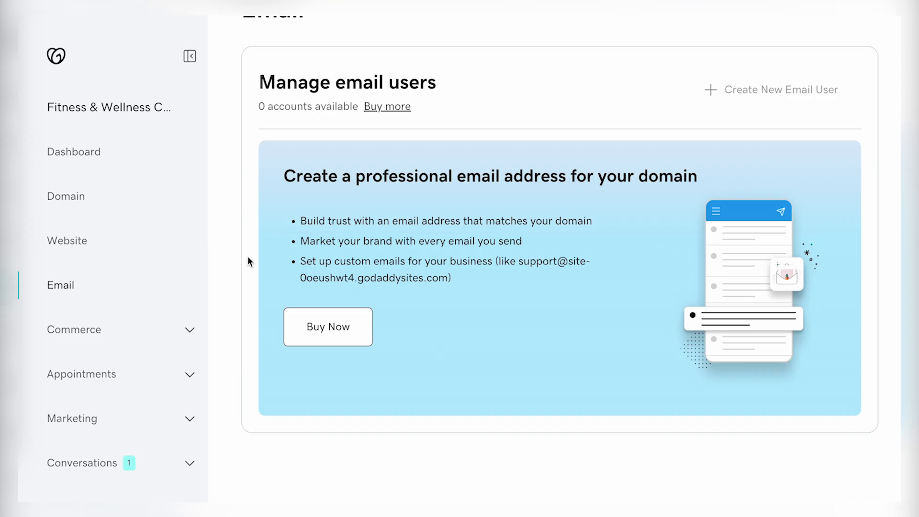
Step: Expand the Commerce section and look through its entries from Ways To Sell to Settings
{"action": "left_click", "coordinate": [70, 331]}
{"action": "scroll", "coordinate": [69, 332], "scroll_direction": "down", "scroll_amount": 2}
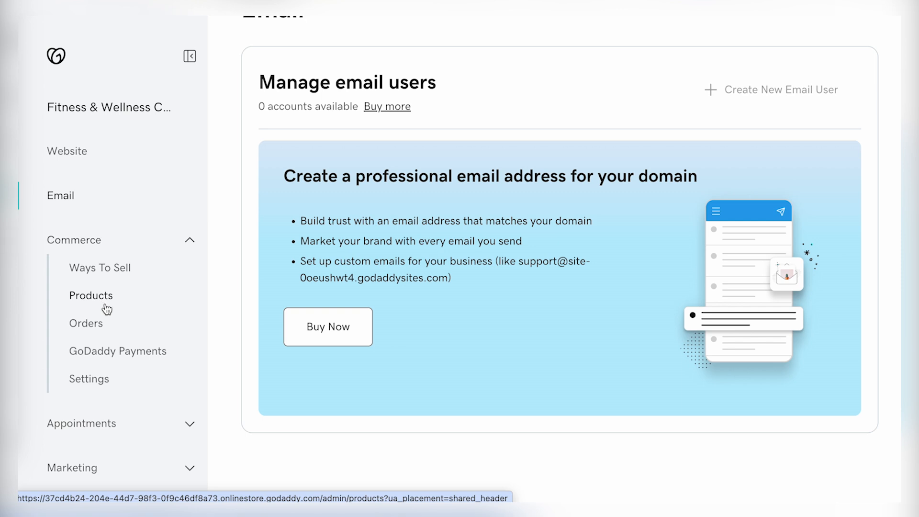
{"action": "scroll", "coordinate": [108, 309], "scroll_direction": "down", "scroll_amount": 3}
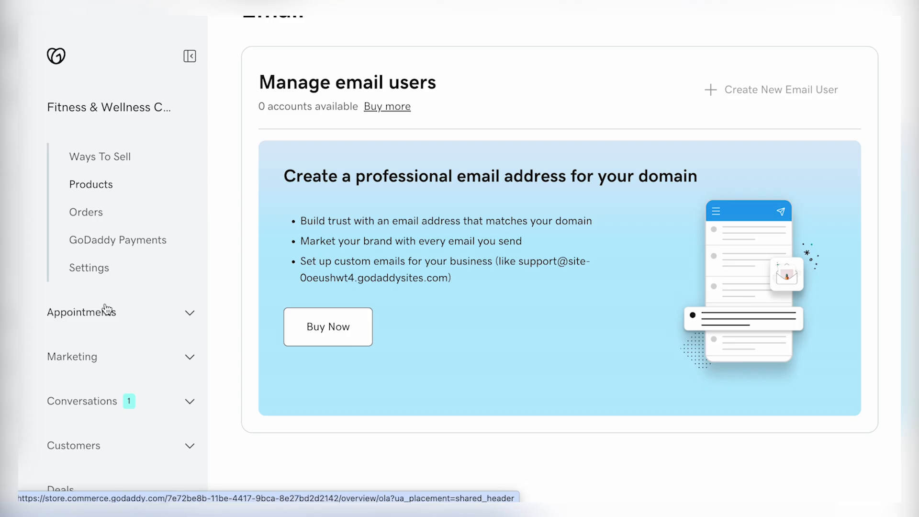
Step: Open the Appointments overview and examine its generated services, booking settings and setup guidance
{"action": "left_click", "coordinate": [107, 311]}
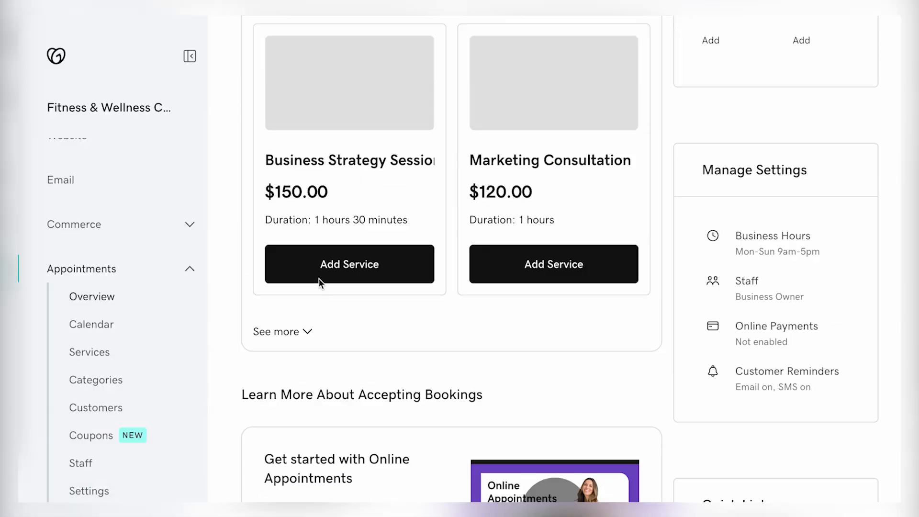
{"action": "scroll", "coordinate": [319, 278], "scroll_direction": "up", "scroll_amount": 7}
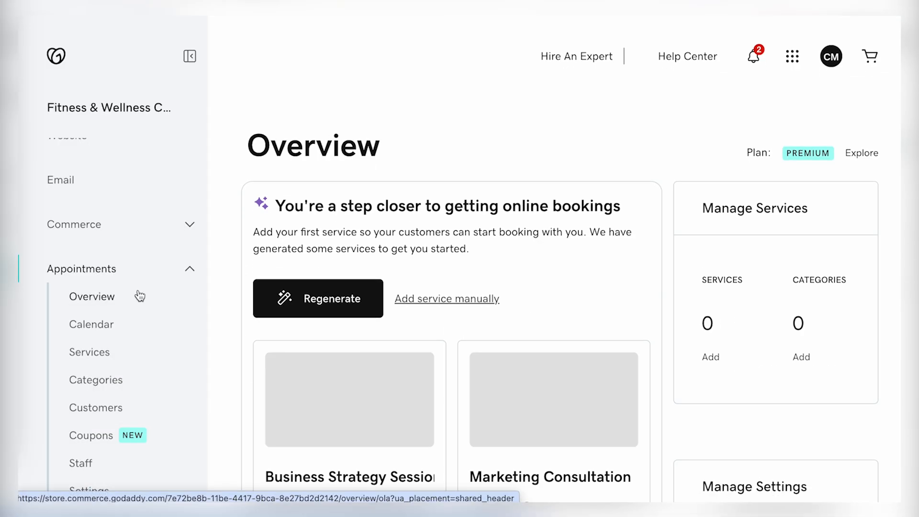
{"action": "scroll", "coordinate": [139, 295], "scroll_direction": "down", "scroll_amount": 2}
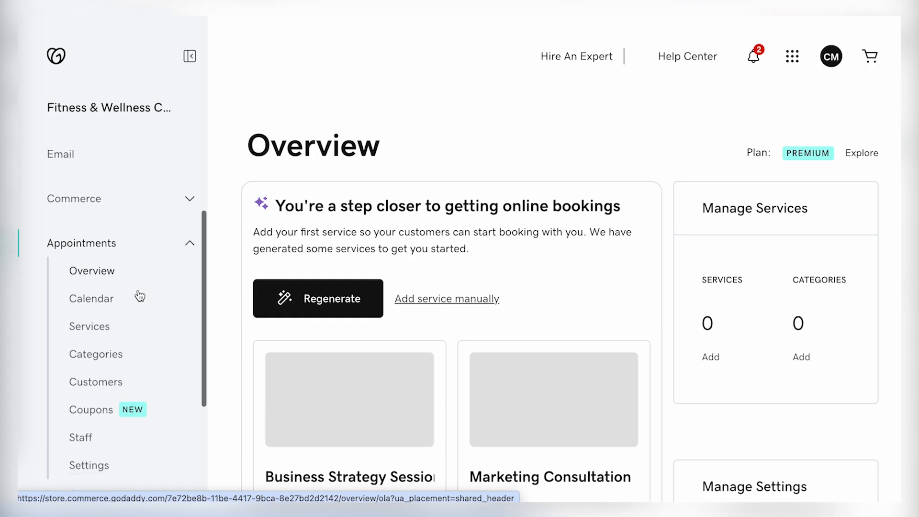
{"action": "scroll", "coordinate": [287, 200], "scroll_direction": "down", "scroll_amount": 5}
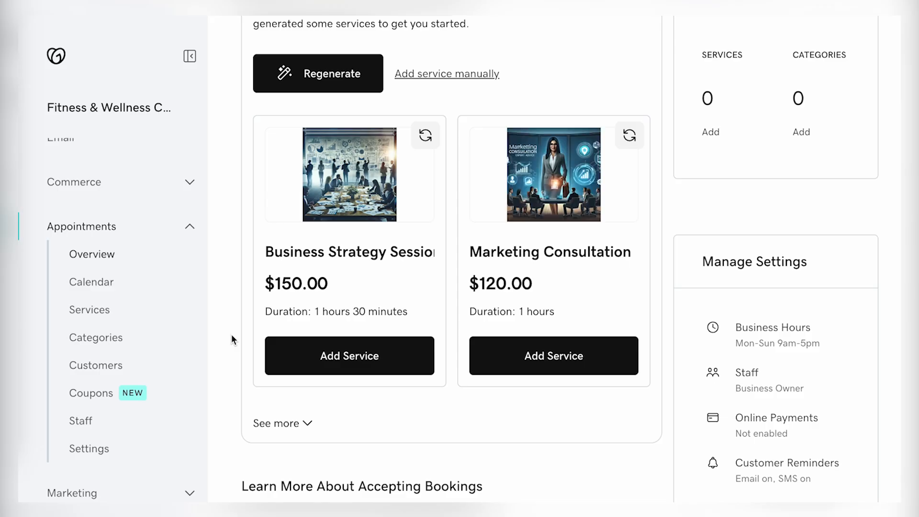
{"action": "scroll", "coordinate": [231, 335], "scroll_direction": "down", "scroll_amount": 3}
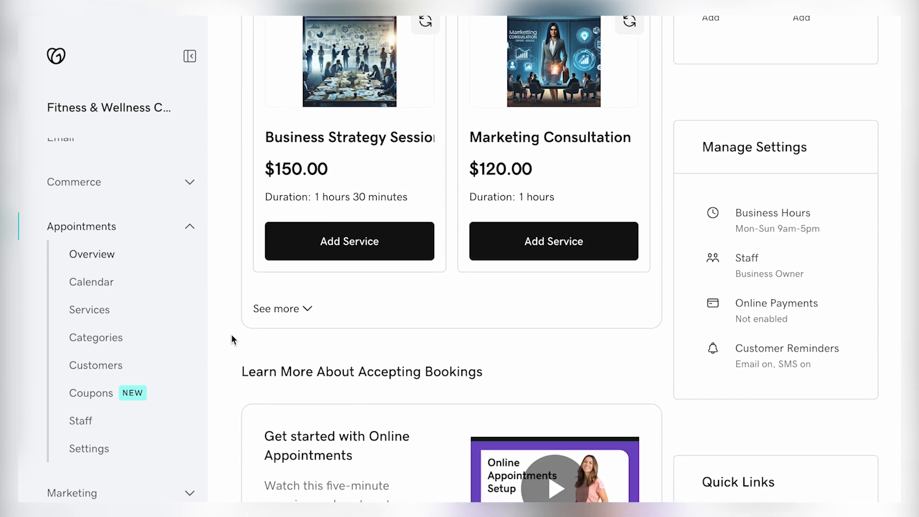
{"action": "scroll", "coordinate": [231, 335], "scroll_direction": "down", "scroll_amount": 3}
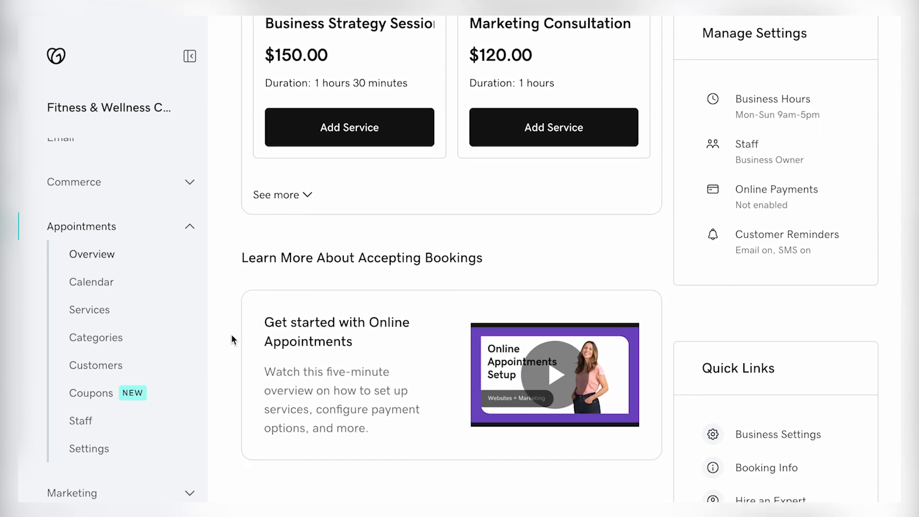
{"action": "scroll", "coordinate": [231, 338], "scroll_direction": "down", "scroll_amount": 4}
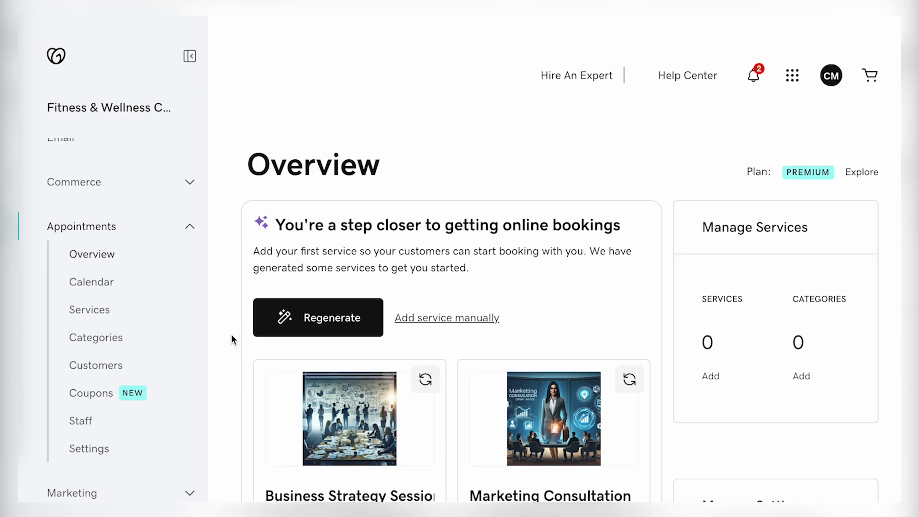
{"action": "scroll", "coordinate": [231, 337], "scroll_direction": "down", "scroll_amount": 2}
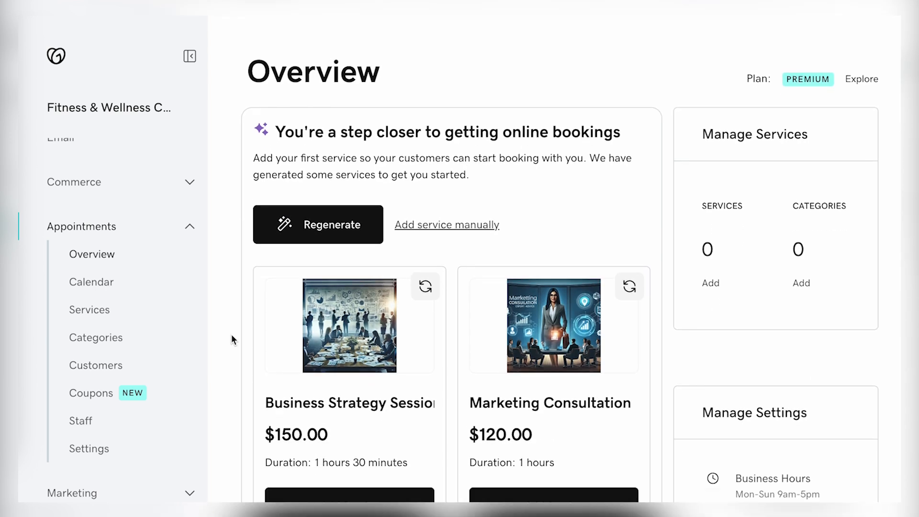
{"action": "scroll", "coordinate": [231, 339], "scroll_direction": "down", "scroll_amount": 2}
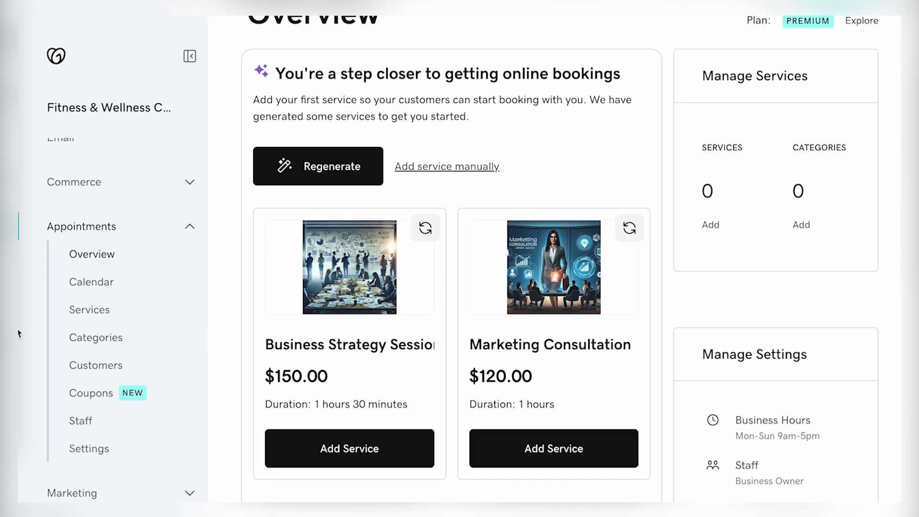
Step: Open the appointments Calendar and review its upcoming bookings view and the remaining Appointments entries
{"action": "left_click", "coordinate": [95, 284]}
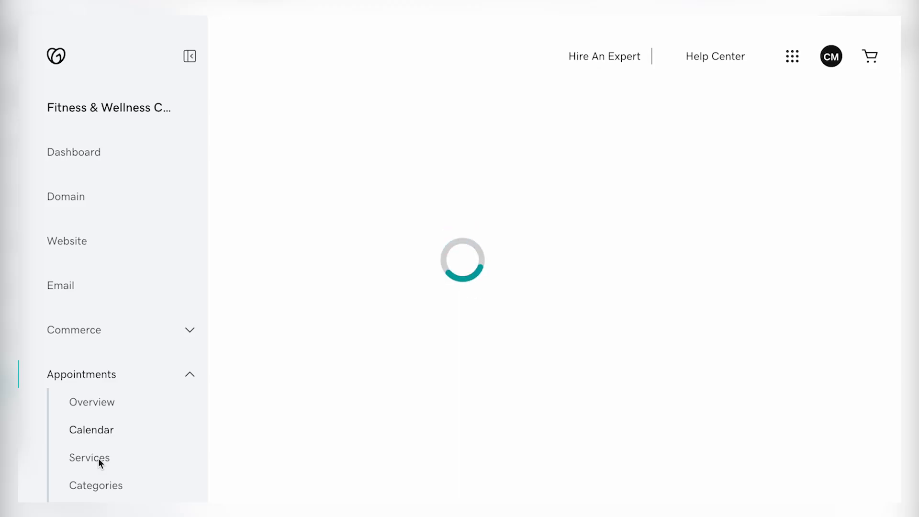
{"action": "scroll", "coordinate": [344, 320], "scroll_direction": "down", "scroll_amount": 4}
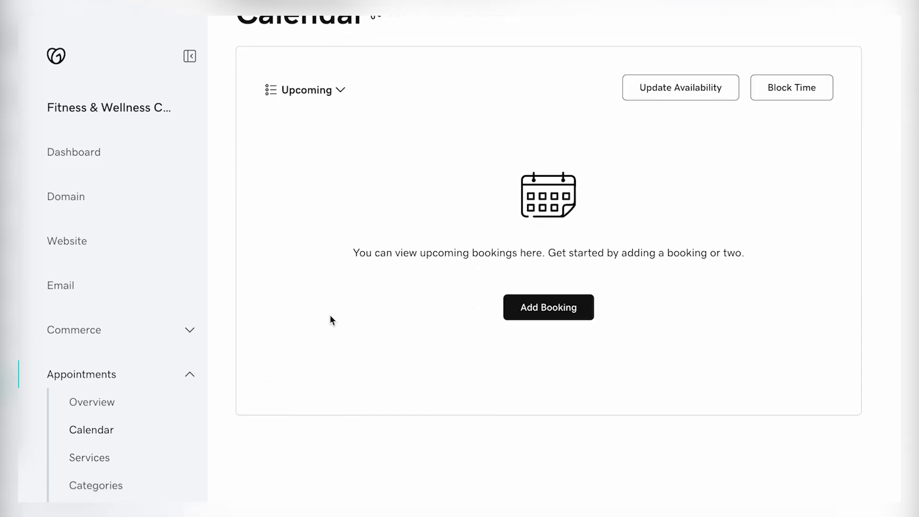
{"action": "scroll", "coordinate": [107, 409], "scroll_direction": "down", "scroll_amount": 3}
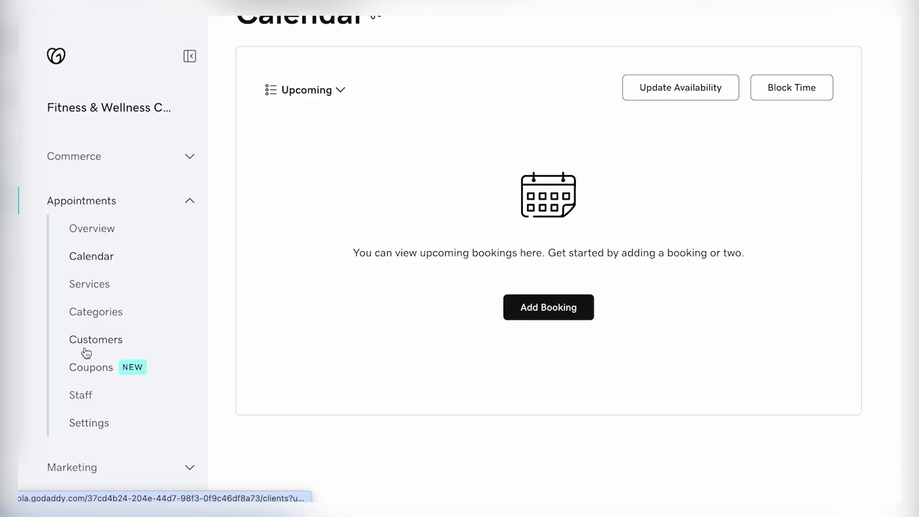
Step: Open the appointments Services page and review its active services area and the remaining Appointments entries
{"action": "left_click", "coordinate": [88, 287]}
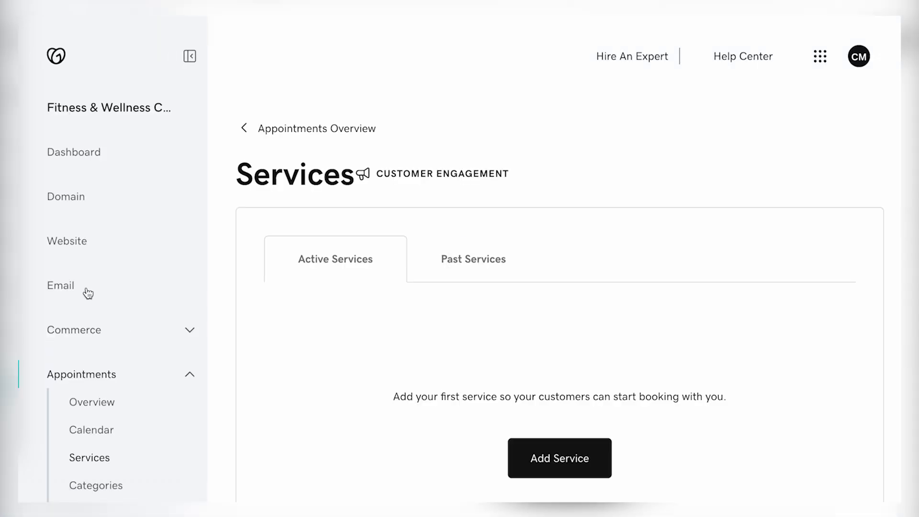
{"action": "scroll", "coordinate": [237, 312], "scroll_direction": "down", "scroll_amount": 3}
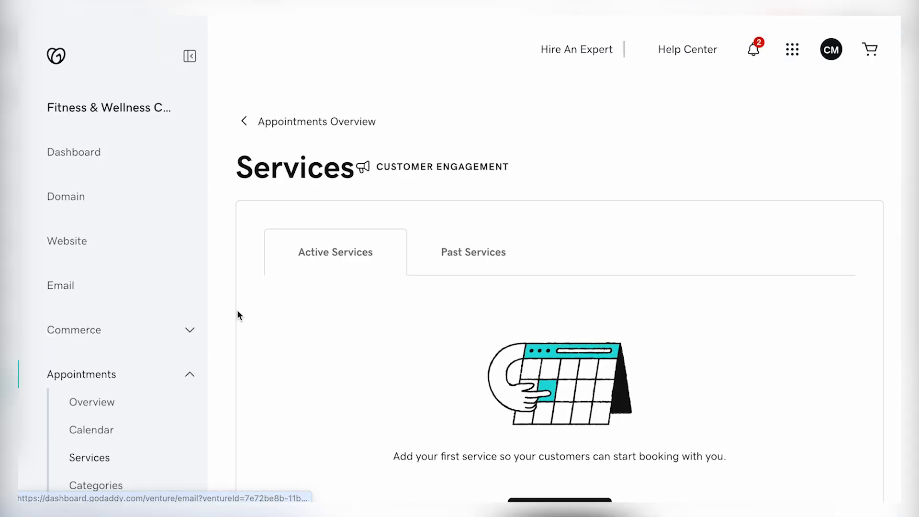
{"action": "scroll", "coordinate": [237, 312], "scroll_direction": "down", "scroll_amount": 2}
{"action": "scroll", "coordinate": [119, 380], "scroll_direction": "down", "scroll_amount": 5}
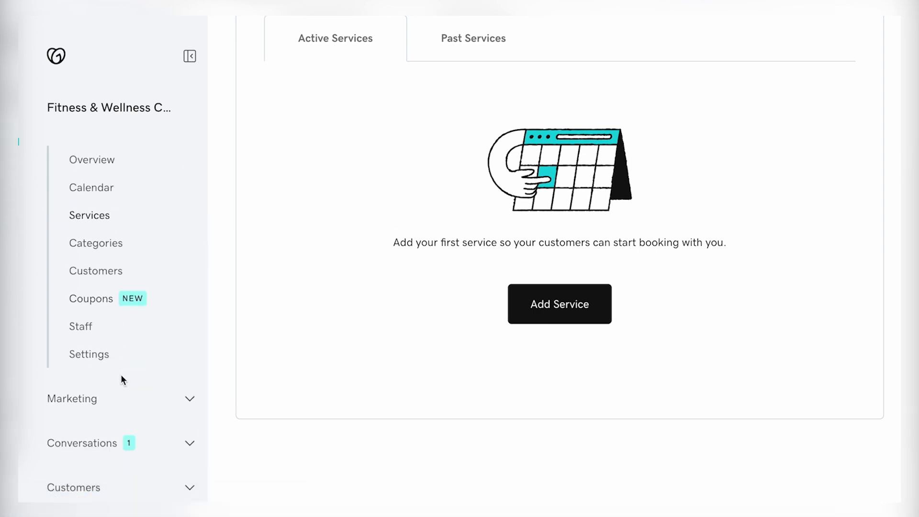
{"action": "scroll", "coordinate": [121, 376], "scroll_direction": "down", "scroll_amount": 2}
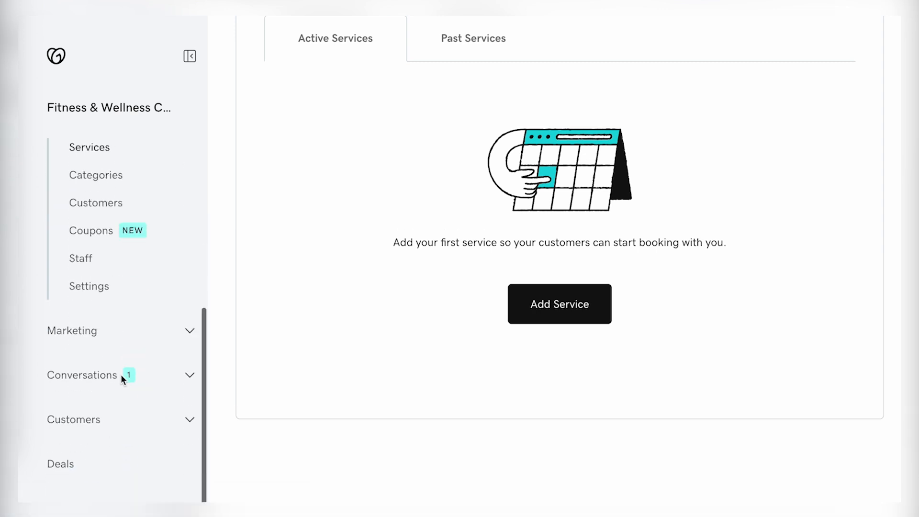
Step: Expand the Marketing section, open its Overview and examine the marketing checklist from Facebook/Instagram ads to AI-powered strategies
{"action": "left_click", "coordinate": [143, 338]}
{"action": "scroll", "coordinate": [143, 338], "scroll_direction": "down", "scroll_amount": 4}
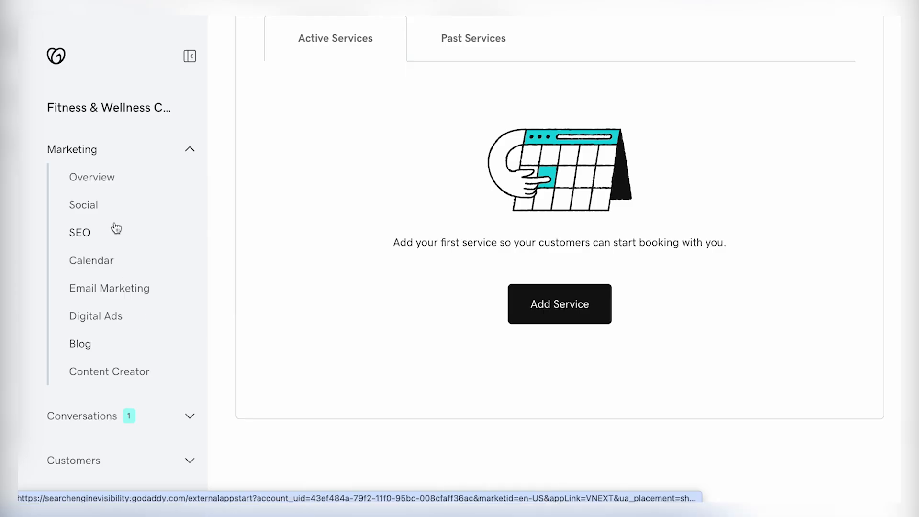
{"action": "left_click", "coordinate": [101, 184]}
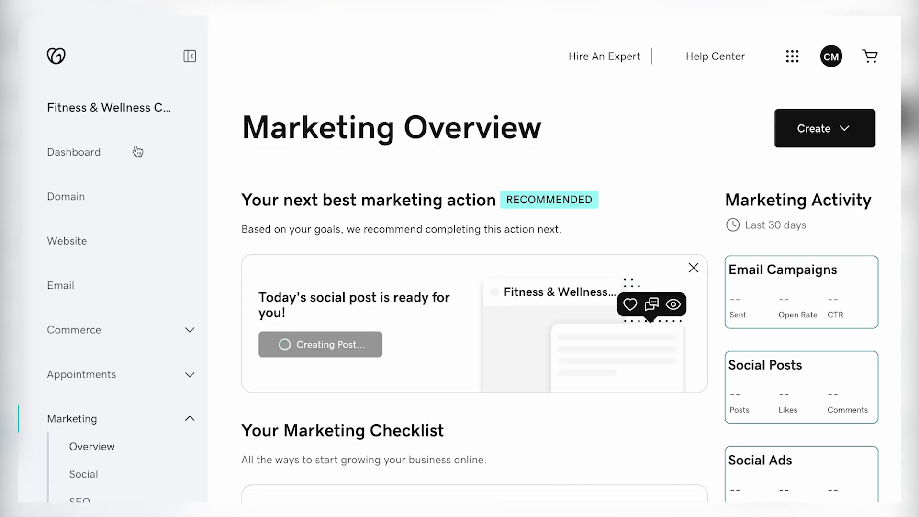
{"action": "scroll", "coordinate": [217, 200], "scroll_direction": "down", "scroll_amount": 10}
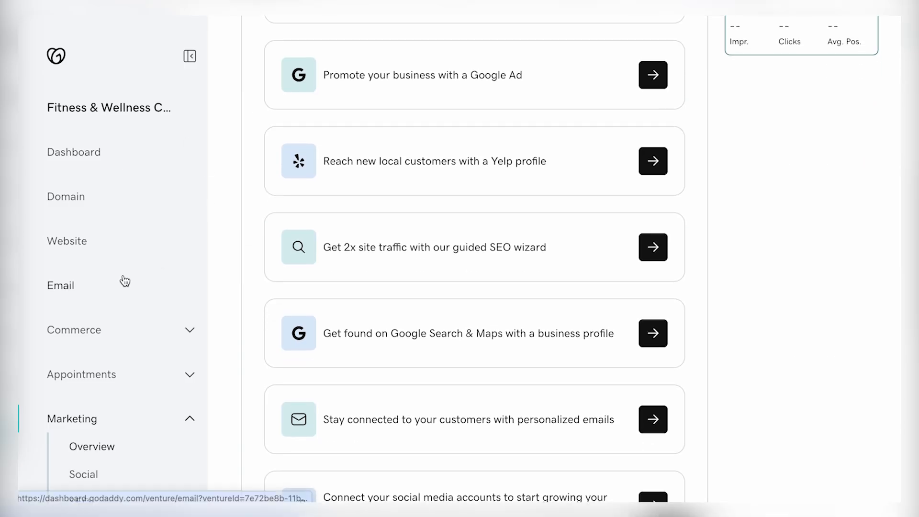
{"action": "scroll", "coordinate": [123, 281], "scroll_direction": "down", "scroll_amount": 3}
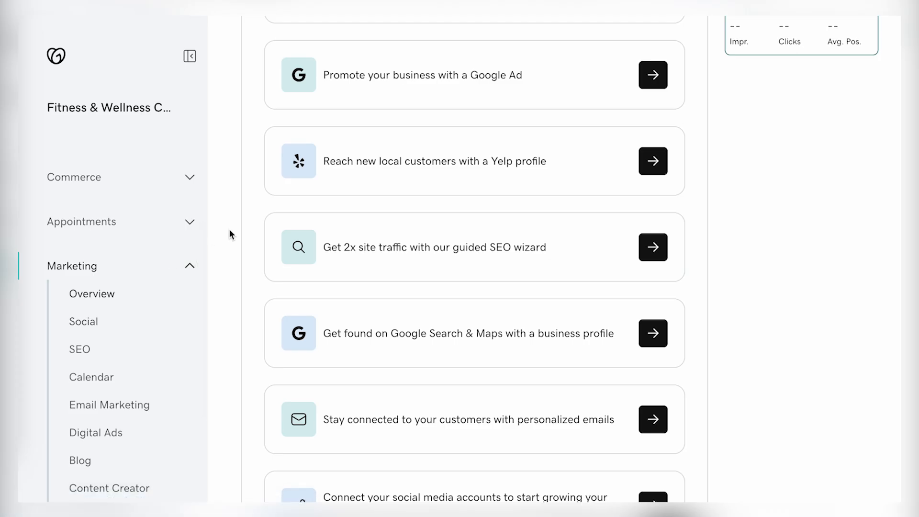
{"action": "scroll", "coordinate": [229, 234], "scroll_direction": "up", "scroll_amount": 3}
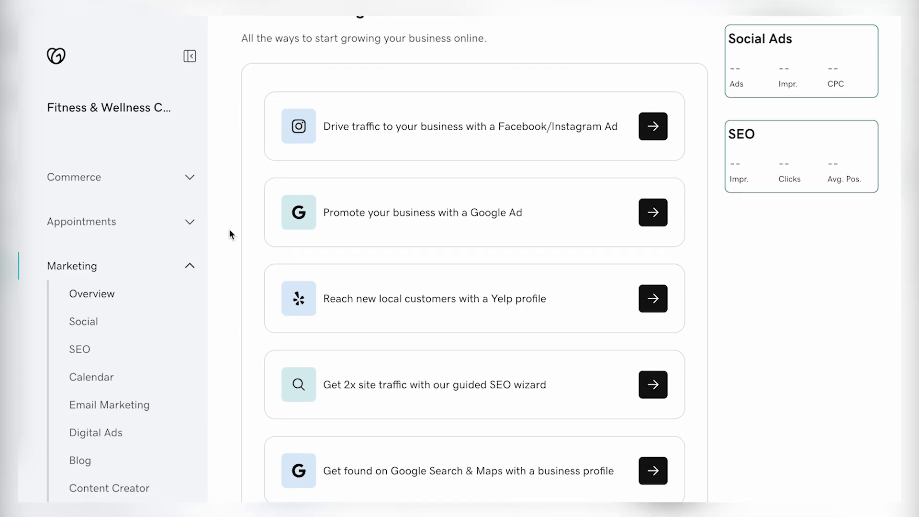
{"action": "scroll", "coordinate": [230, 234], "scroll_direction": "down", "scroll_amount": 2}
{"action": "scroll", "coordinate": [230, 234], "scroll_direction": "up", "scroll_amount": 3}
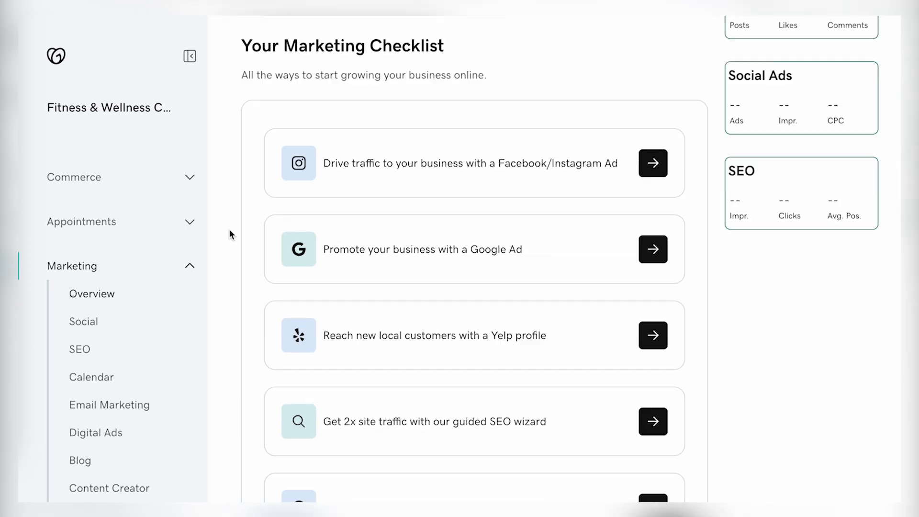
{"action": "scroll", "coordinate": [230, 234], "scroll_direction": "down", "scroll_amount": 6}
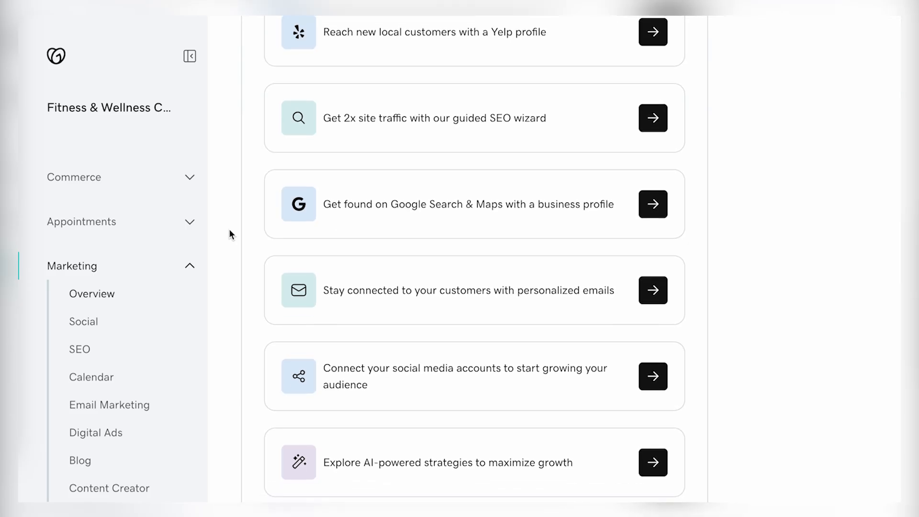
{"action": "scroll", "coordinate": [230, 234], "scroll_direction": "down", "scroll_amount": 2}
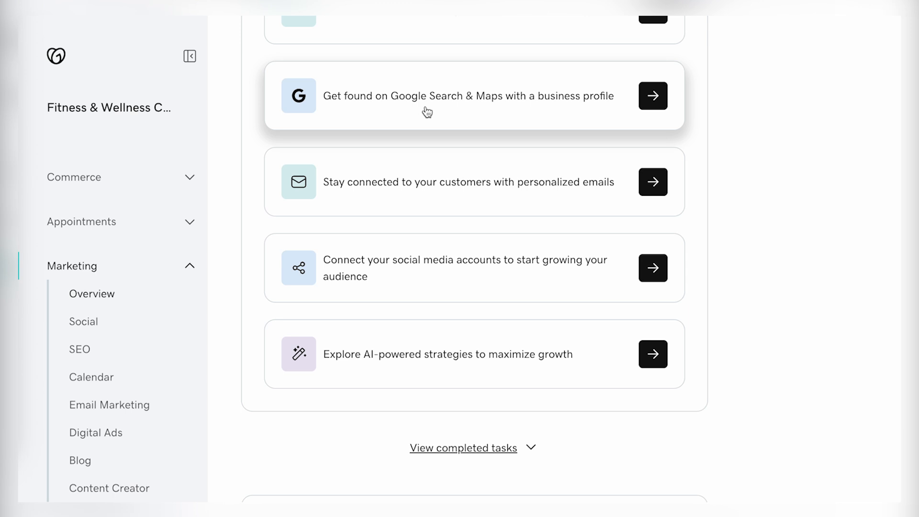
{"action": "scroll", "coordinate": [141, 357], "scroll_direction": "down", "scroll_amount": 2}
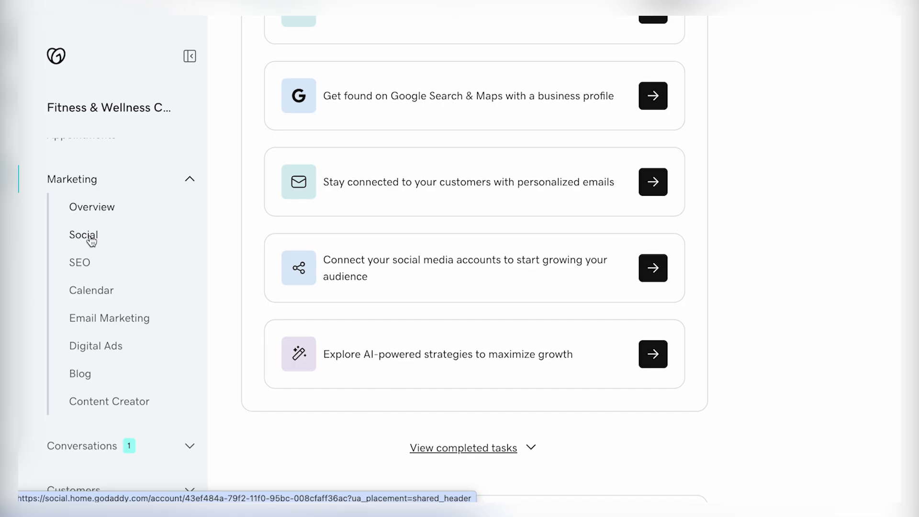
Step: Open the Social page and review its generated posts, connectable platforms, performance figures and 7 Day Post Planner
{"action": "left_click", "coordinate": [90, 239]}
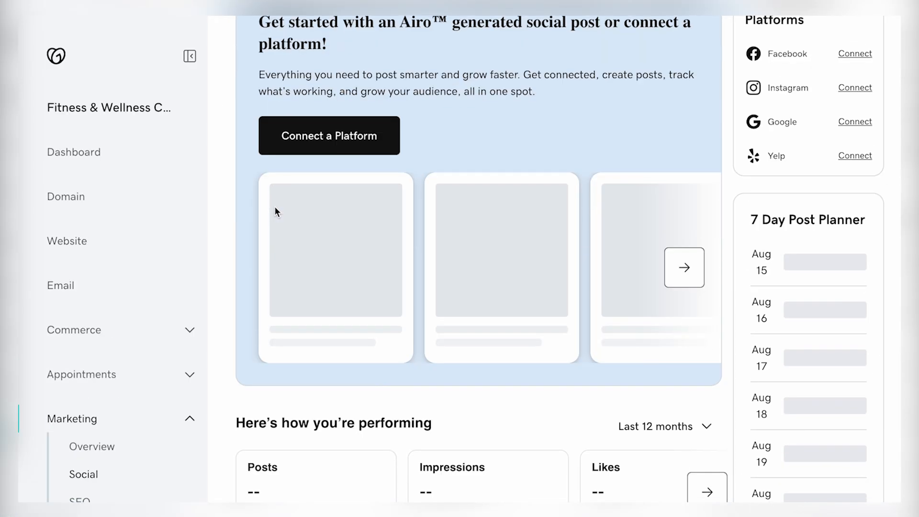
{"action": "scroll", "coordinate": [275, 211], "scroll_direction": "down", "scroll_amount": 6}
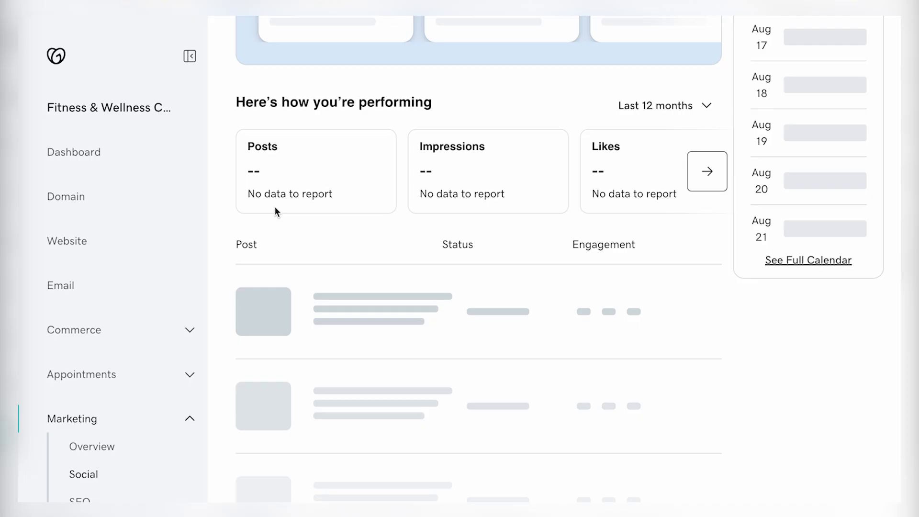
{"action": "scroll", "coordinate": [275, 208], "scroll_direction": "down", "scroll_amount": 3}
{"action": "scroll", "coordinate": [146, 355], "scroll_direction": "down", "scroll_amount": 3}
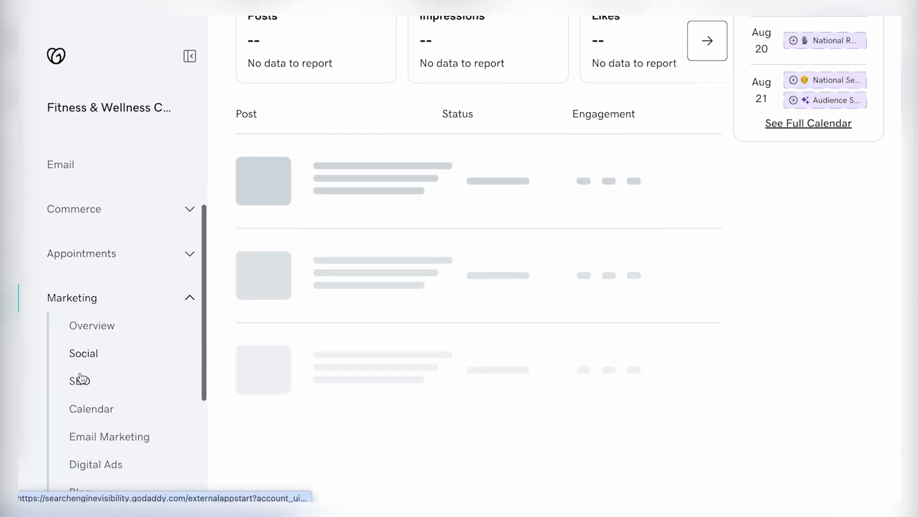
{"action": "scroll", "coordinate": [305, 269], "scroll_direction": "up", "scroll_amount": 1}
{"action": "scroll", "coordinate": [305, 272], "scroll_direction": "up", "scroll_amount": 8}
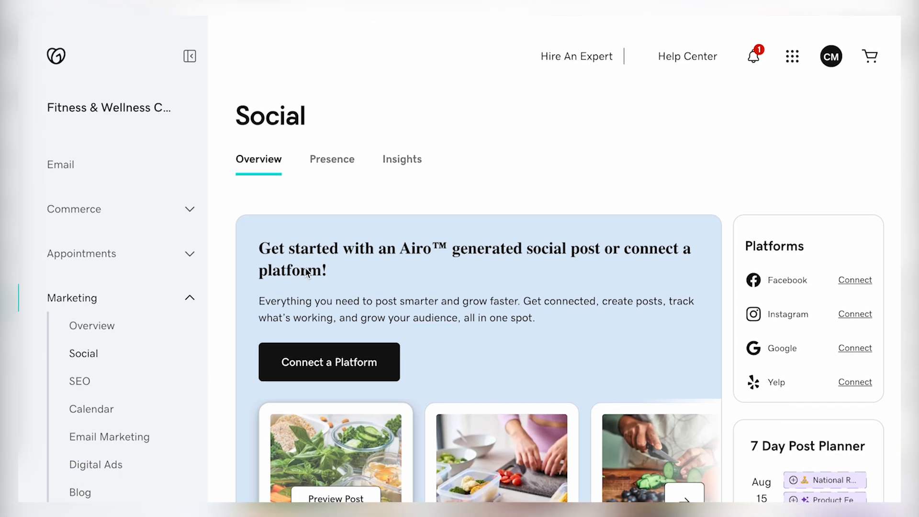
{"action": "scroll", "coordinate": [260, 262], "scroll_direction": "down", "scroll_amount": 3}
{"action": "scroll", "coordinate": [129, 395], "scroll_direction": "down", "scroll_amount": 1}
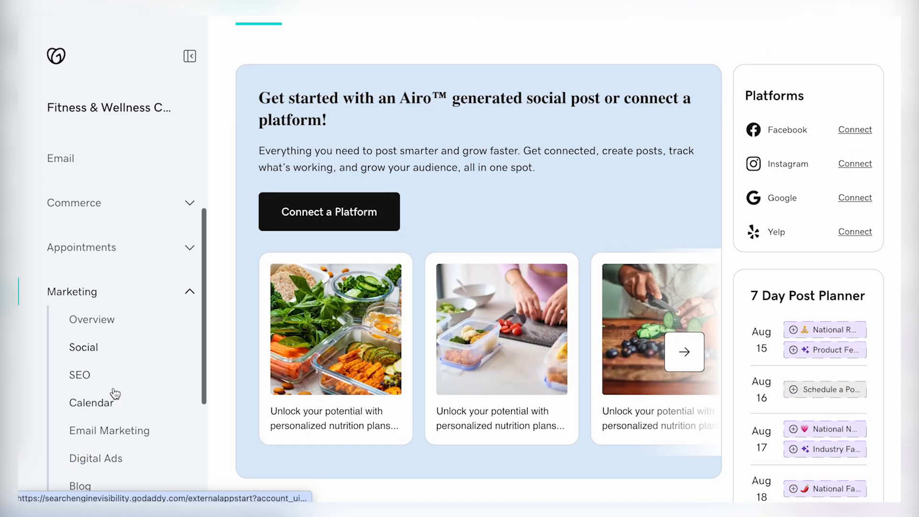
Step: Open the SEO page, and examine the Email Marketing overview with its checklist and email credits
{"action": "left_click", "coordinate": [81, 378]}
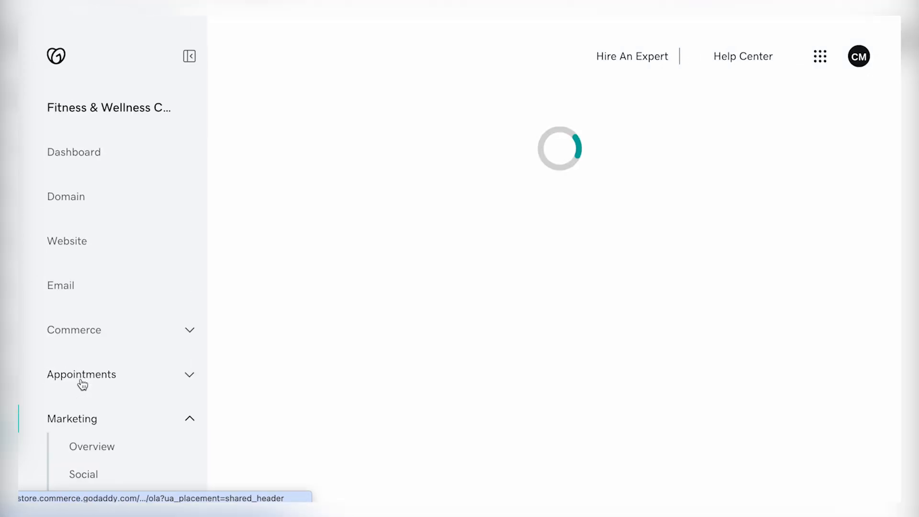
{"action": "scroll", "coordinate": [80, 382], "scroll_direction": "down", "scroll_amount": 4}
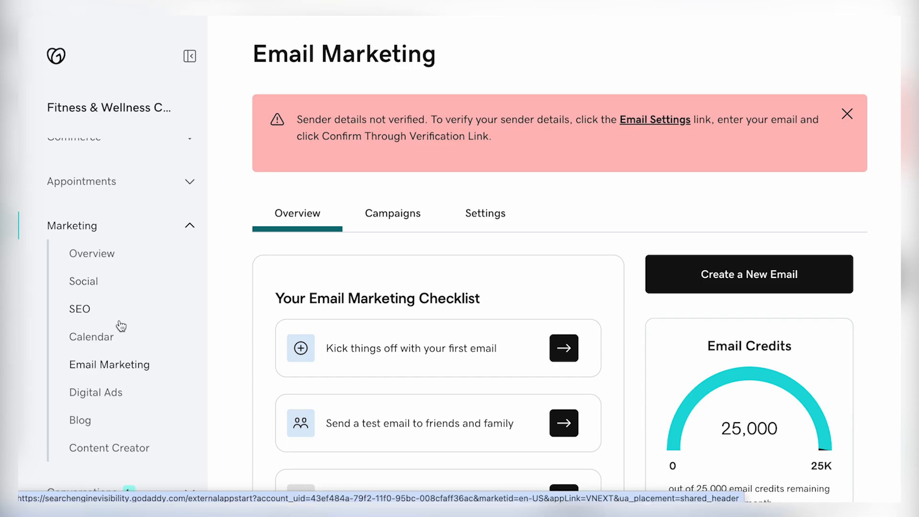
{"action": "scroll", "coordinate": [119, 321], "scroll_direction": "up", "scroll_amount": 4}
{"action": "scroll", "coordinate": [124, 335], "scroll_direction": "down", "scroll_amount": 4}
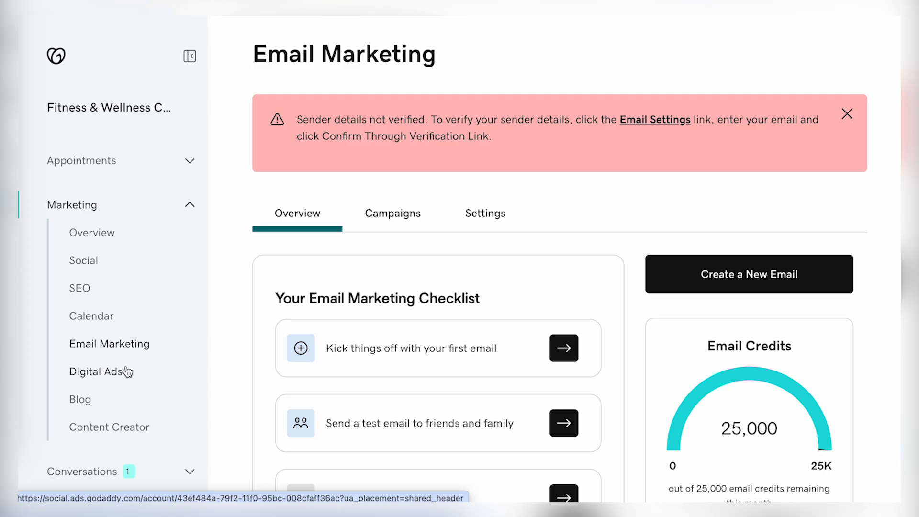
{"action": "scroll", "coordinate": [343, 331], "scroll_direction": "down", "scroll_amount": 3}
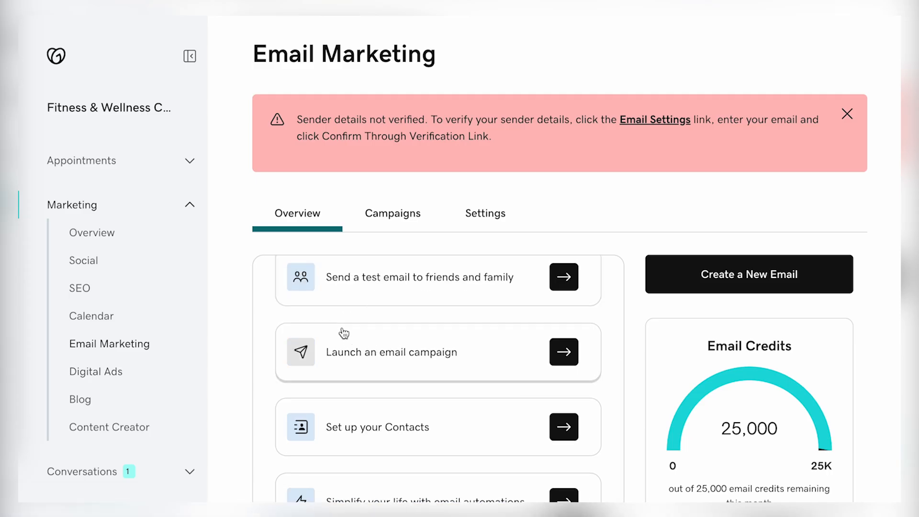
{"action": "scroll", "coordinate": [343, 333], "scroll_direction": "down", "scroll_amount": 3}
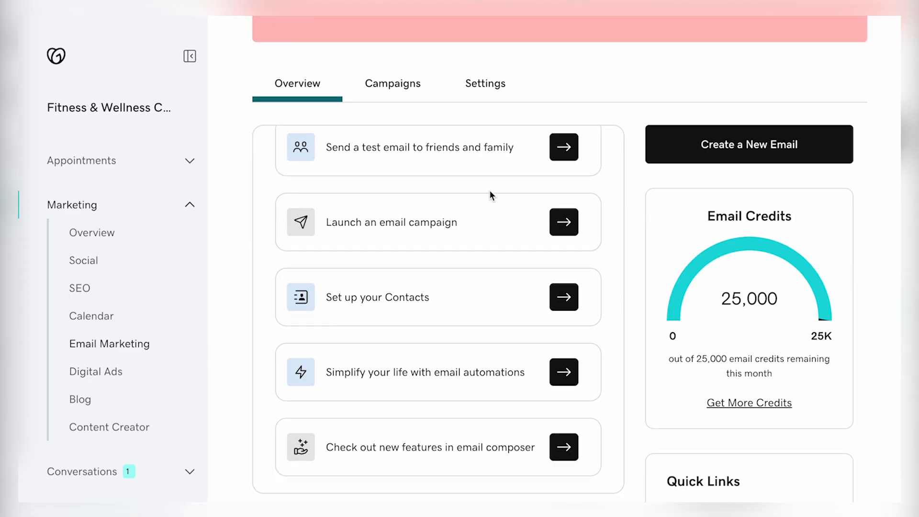
{"action": "scroll", "coordinate": [489, 191], "scroll_direction": "up", "scroll_amount": 3}
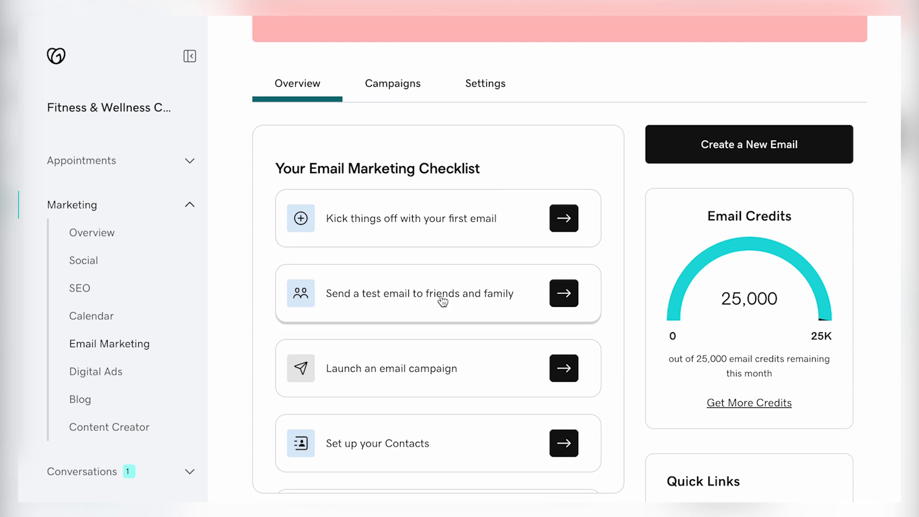
Step: Open the Email Marketing campaigns and look through the campaign list, its status categories, email credits and quick links
{"action": "left_click", "coordinate": [383, 86]}
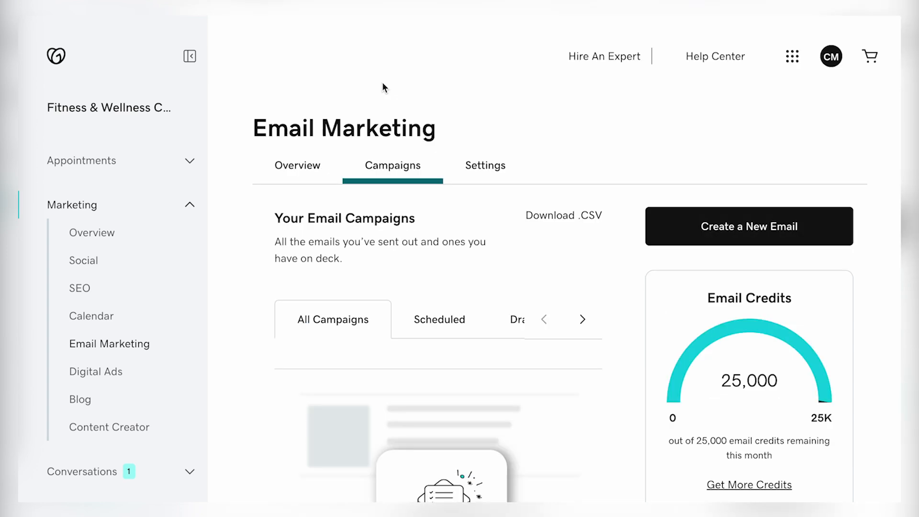
{"action": "scroll", "coordinate": [382, 272], "scroll_direction": "down", "scroll_amount": 5}
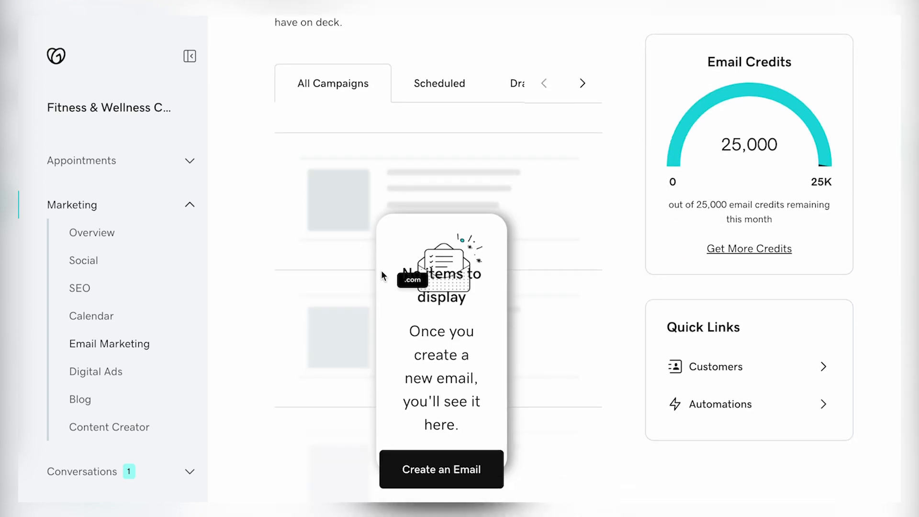
{"action": "scroll", "coordinate": [382, 274], "scroll_direction": "up", "scroll_amount": 3}
{"action": "scroll", "coordinate": [381, 273], "scroll_direction": "down", "scroll_amount": 4}
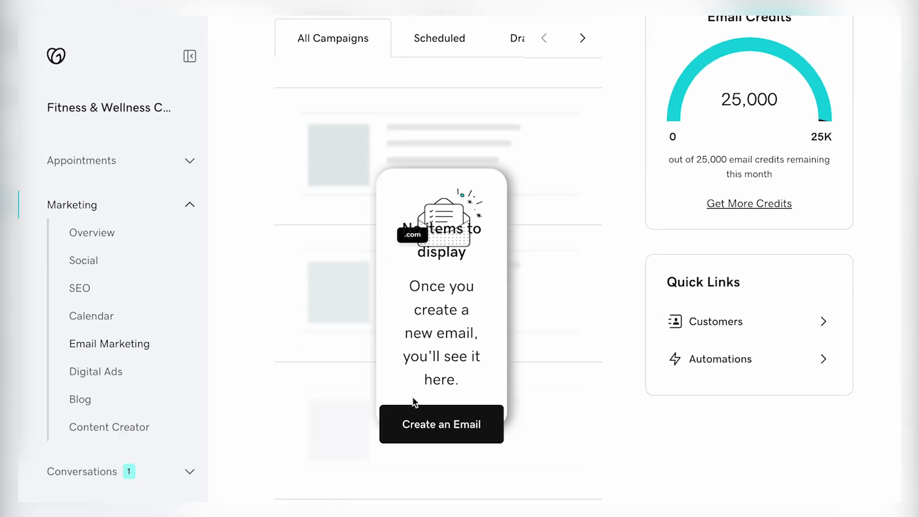
{"action": "scroll", "coordinate": [418, 415], "scroll_direction": "up", "scroll_amount": 4}
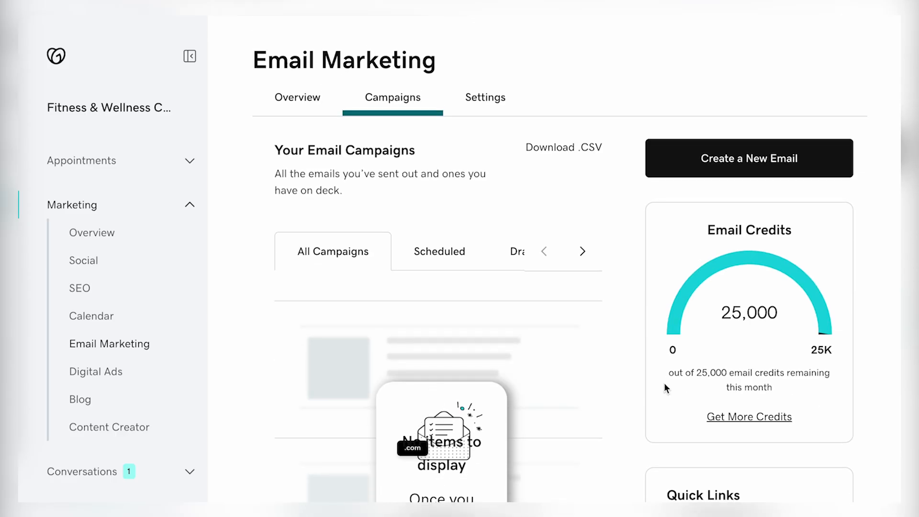
{"action": "left_click", "coordinate": [452, 263]}
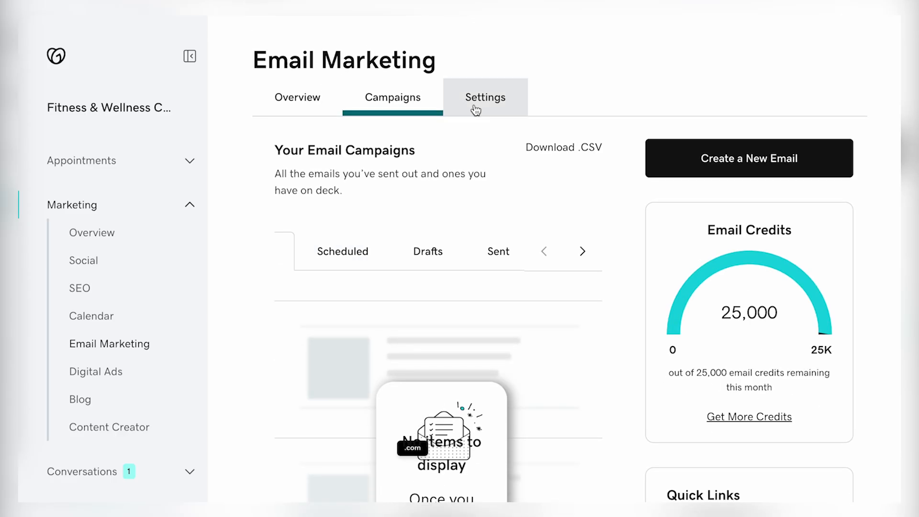
Step: Review the sender details in the Email Marketing settings and return to the campaigns
{"action": "left_click", "coordinate": [476, 100]}
{"action": "scroll", "coordinate": [336, 263], "scroll_direction": "down", "scroll_amount": 4}
{"action": "scroll", "coordinate": [369, 138], "scroll_direction": "up", "scroll_amount": 3}
{"action": "scroll", "coordinate": [354, 287], "scroll_direction": "down", "scroll_amount": 6}
{"action": "scroll", "coordinate": [361, 252], "scroll_direction": "up", "scroll_amount": 4}
{"action": "scroll", "coordinate": [362, 253], "scroll_direction": "up", "scroll_amount": 3}
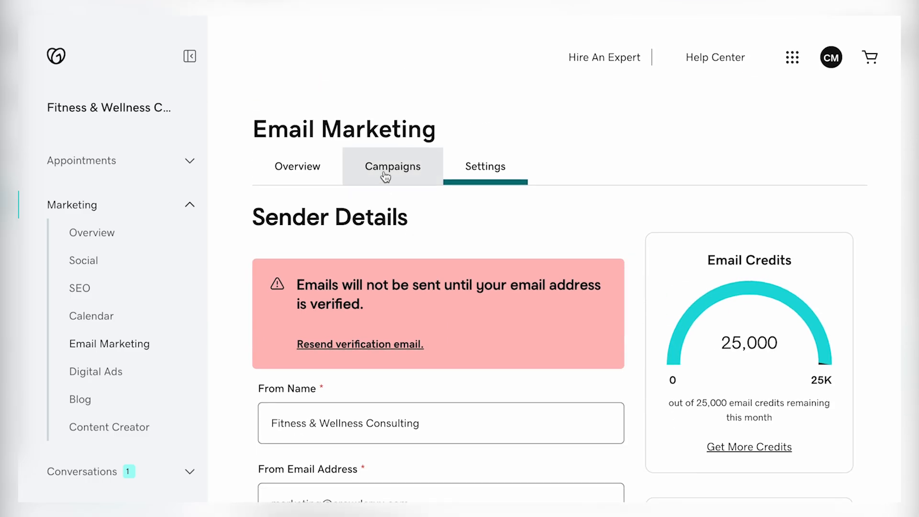
{"action": "left_click", "coordinate": [384, 171]}
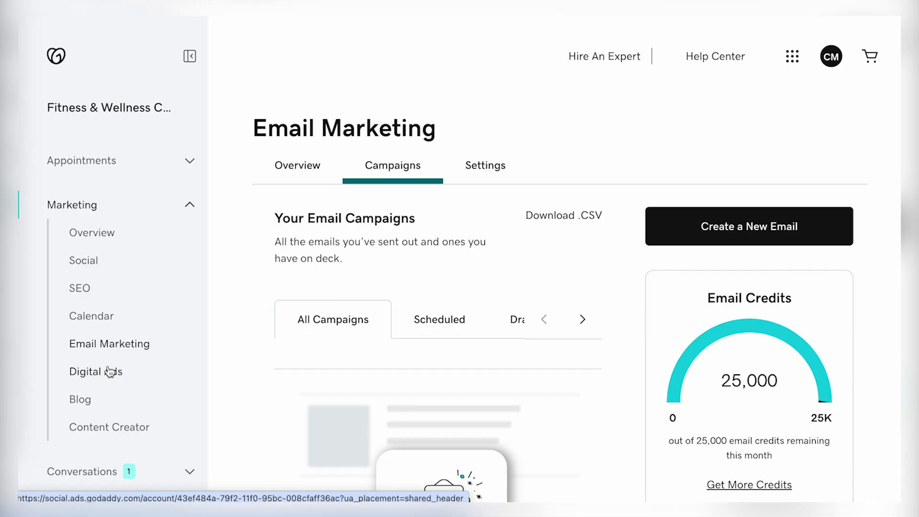
Step: Open the Blog page and review its post list, Airo post creation option and quick links
{"action": "left_click", "coordinate": [83, 400]}
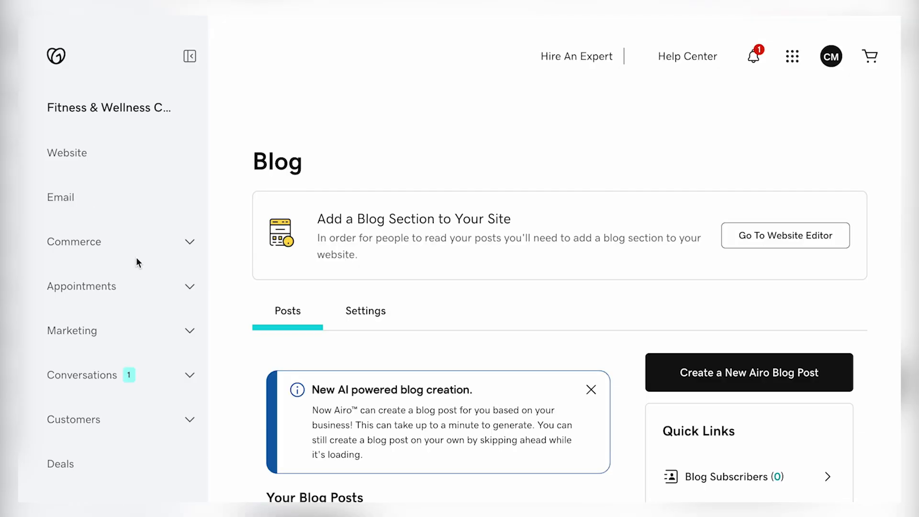
{"action": "scroll", "coordinate": [136, 257], "scroll_direction": "down", "scroll_amount": 5}
Step: Expand the Customers section, look through its entries and open the list of all customers
{"action": "left_click", "coordinate": [113, 419]}
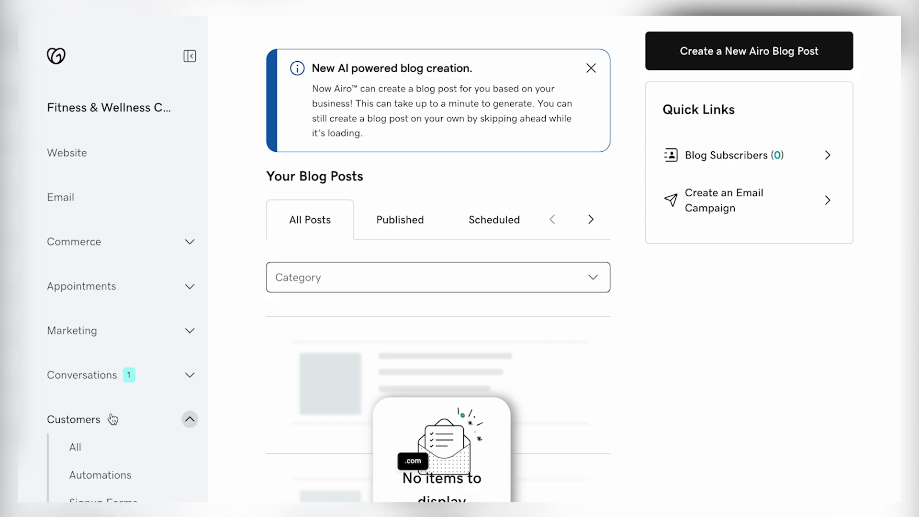
{"action": "scroll", "coordinate": [113, 418], "scroll_direction": "down", "scroll_amount": 2}
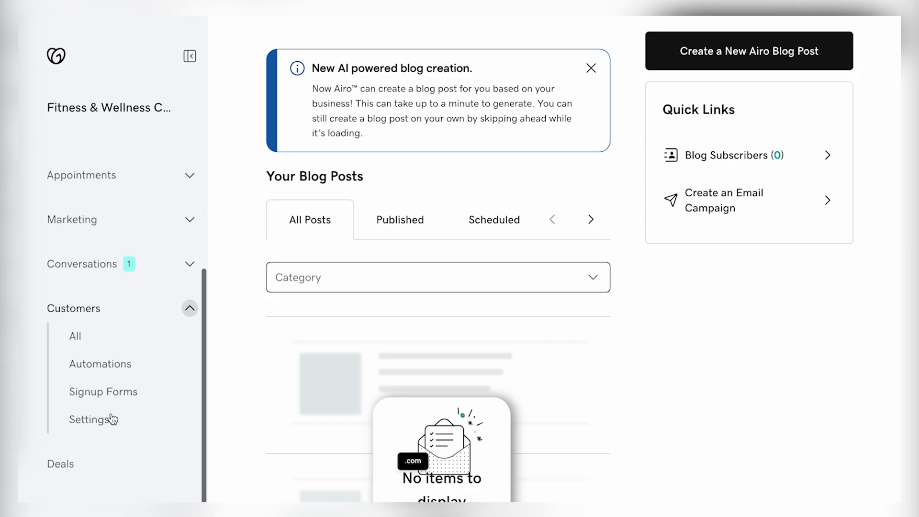
{"action": "left_click", "coordinate": [78, 337]}
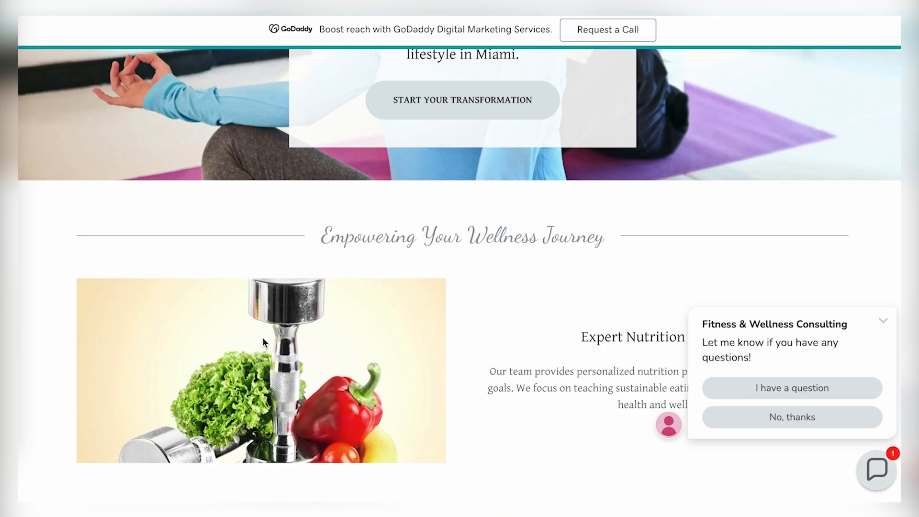
Step: View the header and hero section of the published Fitness & Wellness Consulting website
{"action": "scroll", "coordinate": [262, 337], "scroll_direction": "up", "scroll_amount": 5}
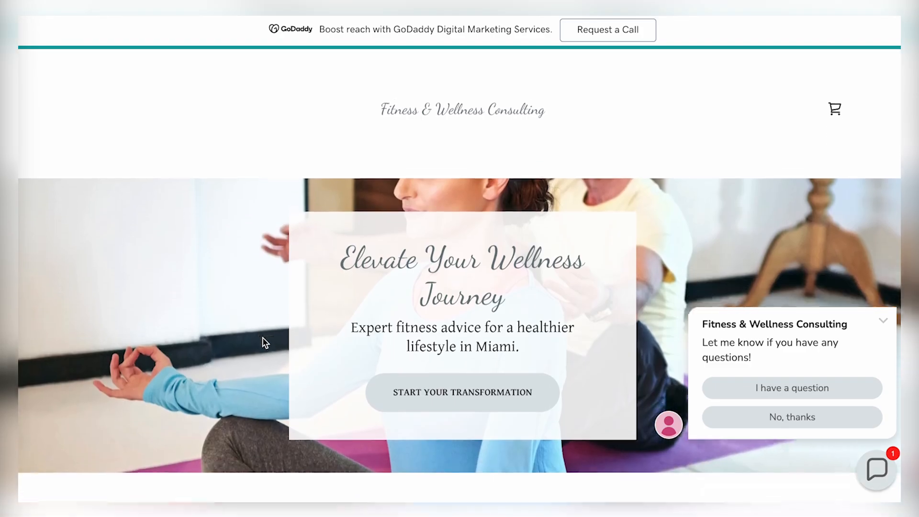